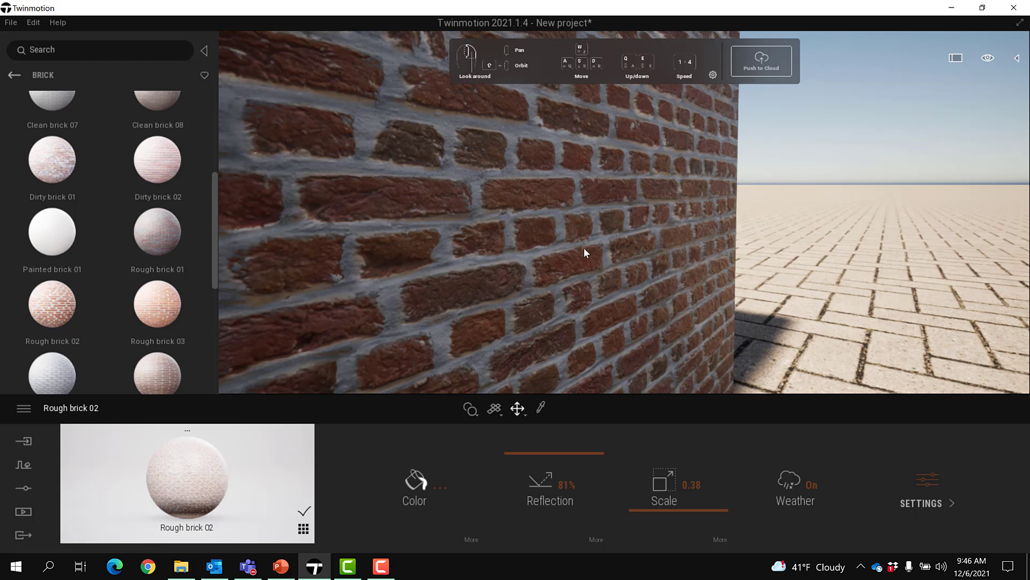
# Reapply the Rough brick 02 library material to the cube to reset its settings
pyautogui.moveTo(424, 170); pyautogui.dragTo(416, 182, button='right')
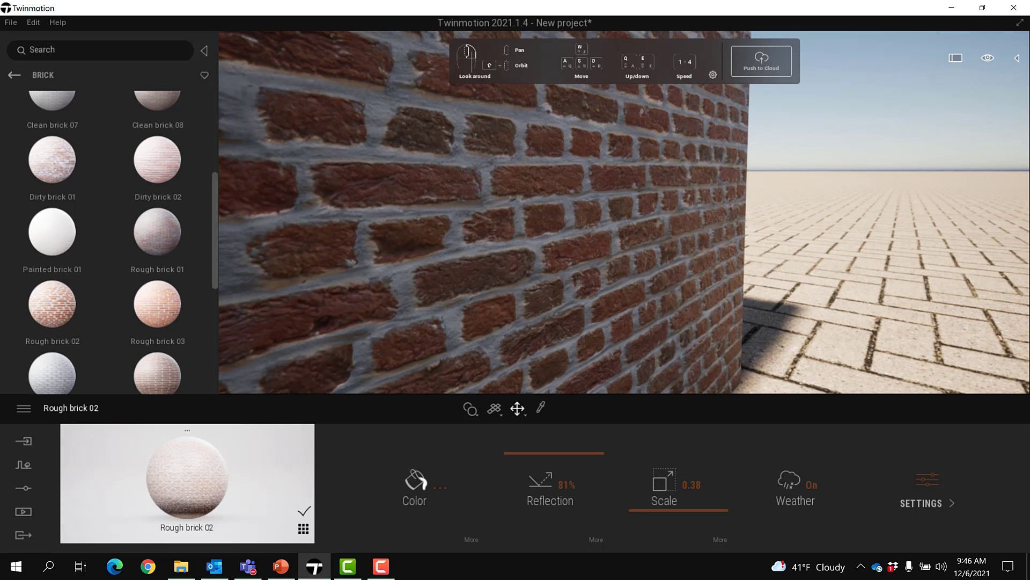
pyautogui.press('s')
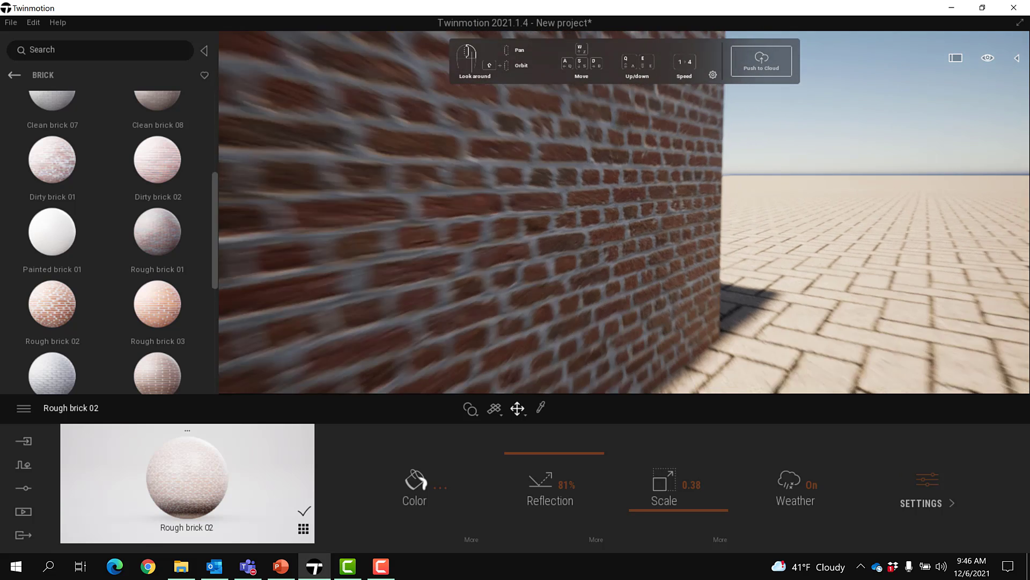
pyautogui.press('a')
pyautogui.press('d')
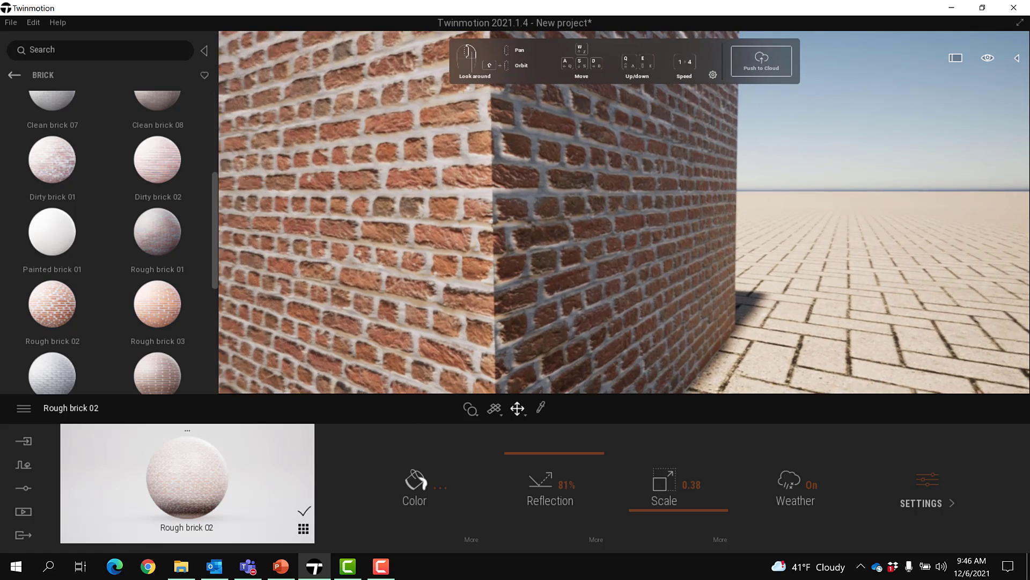
pyautogui.moveTo(416, 182); pyautogui.dragTo(411, 195, button='right')
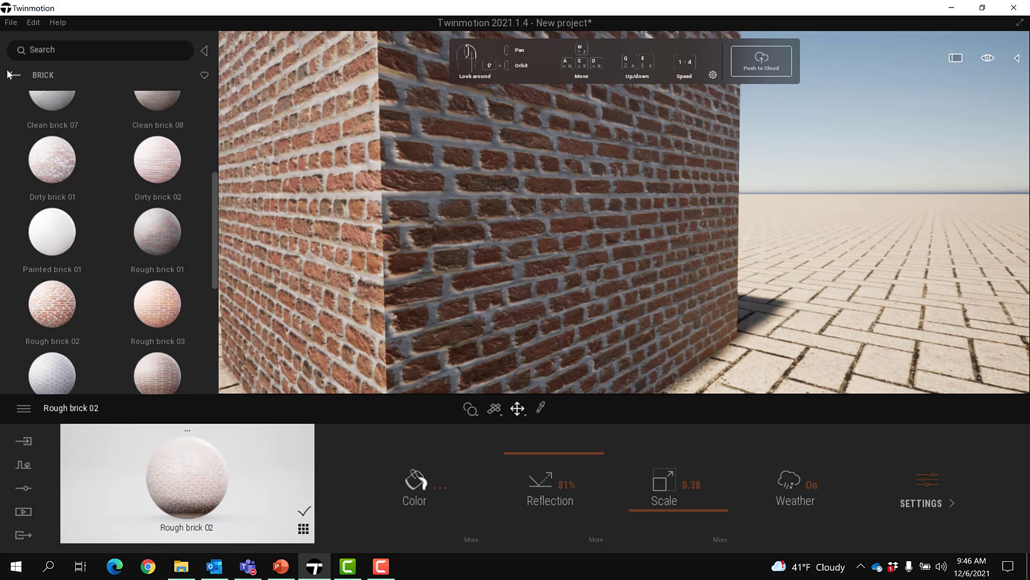
pyautogui.moveTo(48, 308)
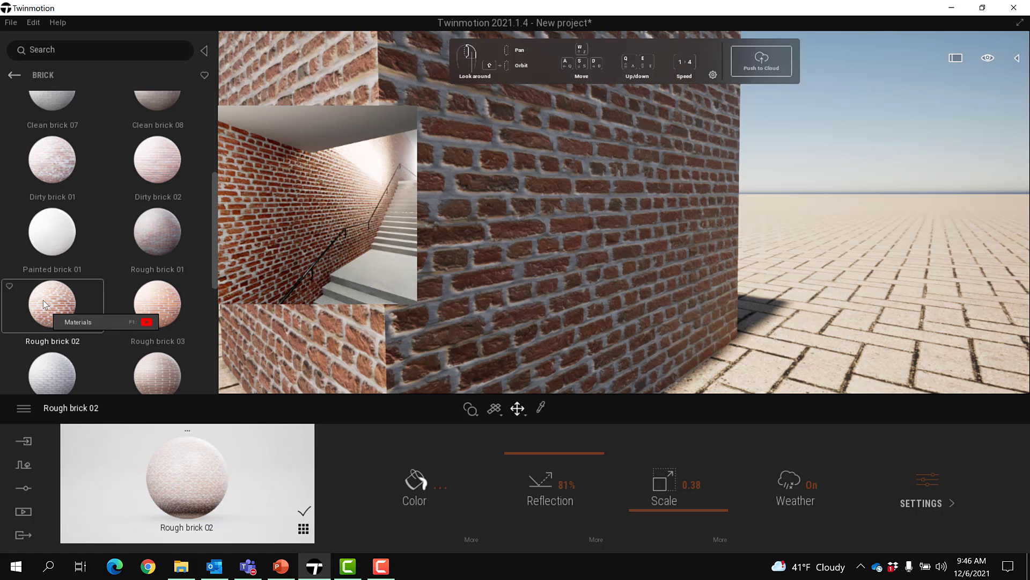
pyautogui.moveTo(43, 300); pyautogui.dragTo(562, 197)
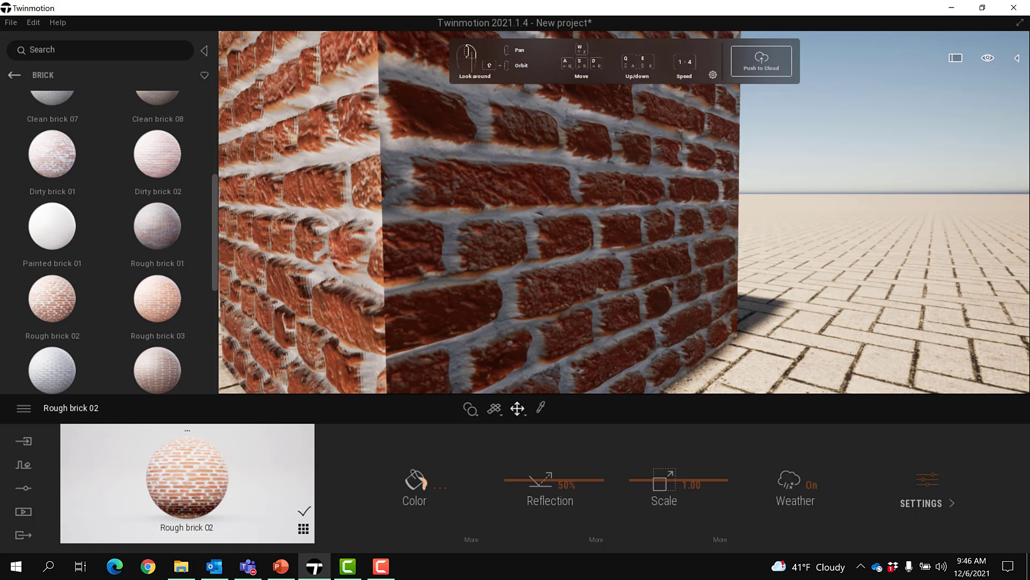
# Compare the cube with the Rough brick 02 preview image and reduce the material's scale to 0.54
pyautogui.moveTo(562, 196); pyautogui.dragTo(570, 149, button='right')
pyautogui.press('s')
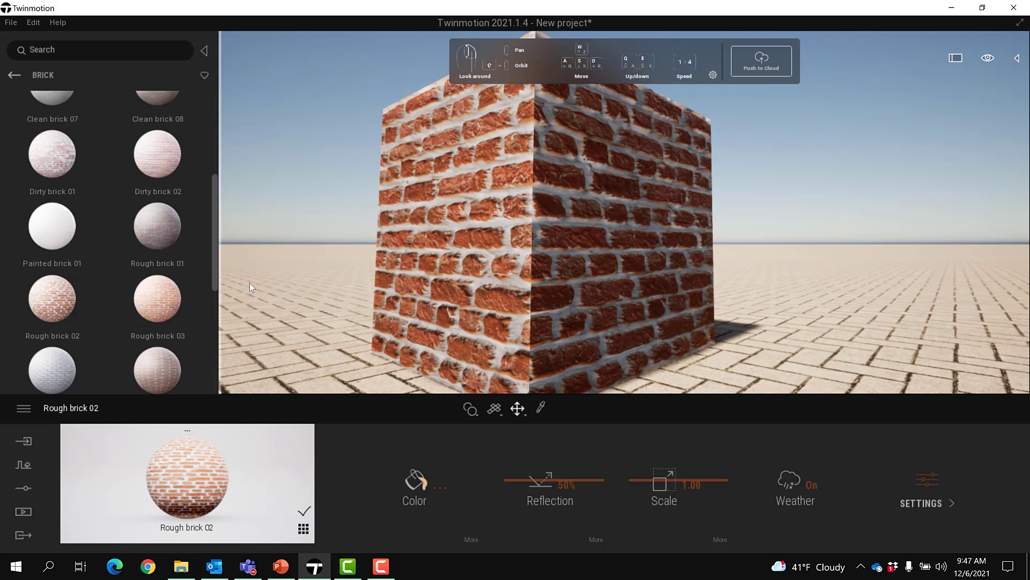
pyautogui.moveTo(53, 319)
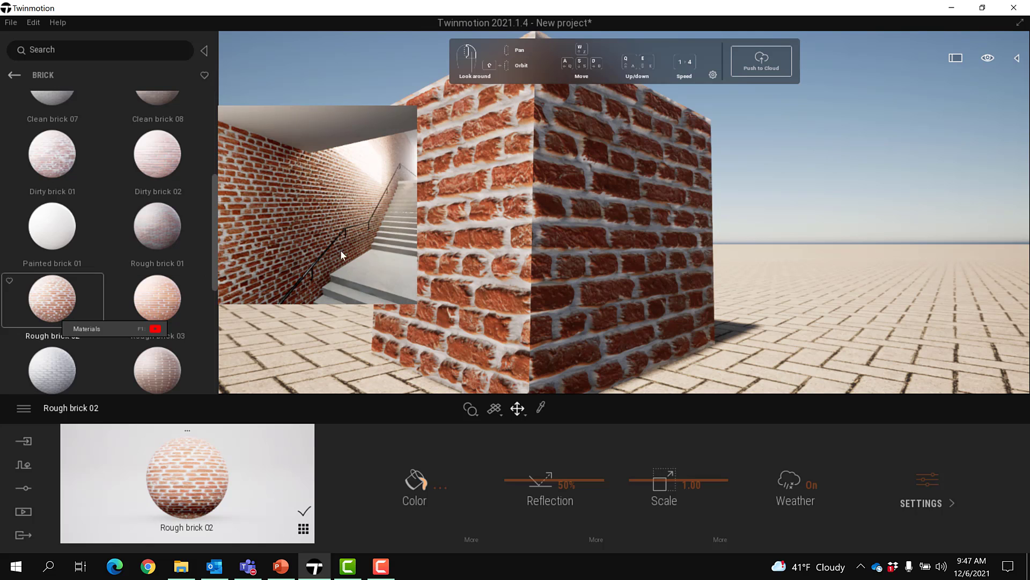
pyautogui.moveTo(582, 278)
pyautogui.mouseDown(button='right')
pyautogui.moveTo(573, 270)
pyautogui.moveTo(592, 253)
pyautogui.moveTo(599, 270)
pyautogui.mouseUp(button='right')
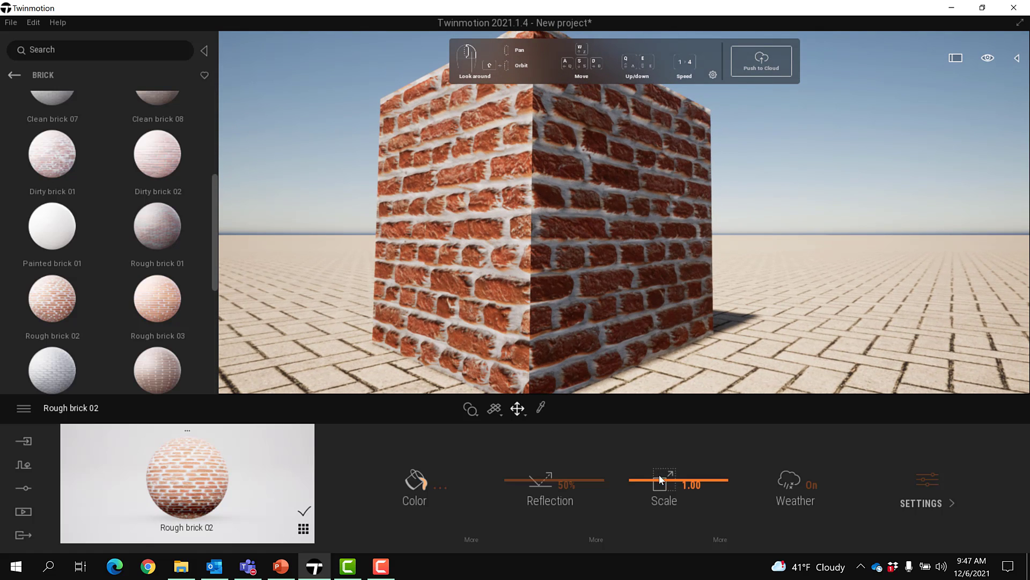
pyautogui.moveTo(661, 480); pyautogui.dragTo(668, 502)
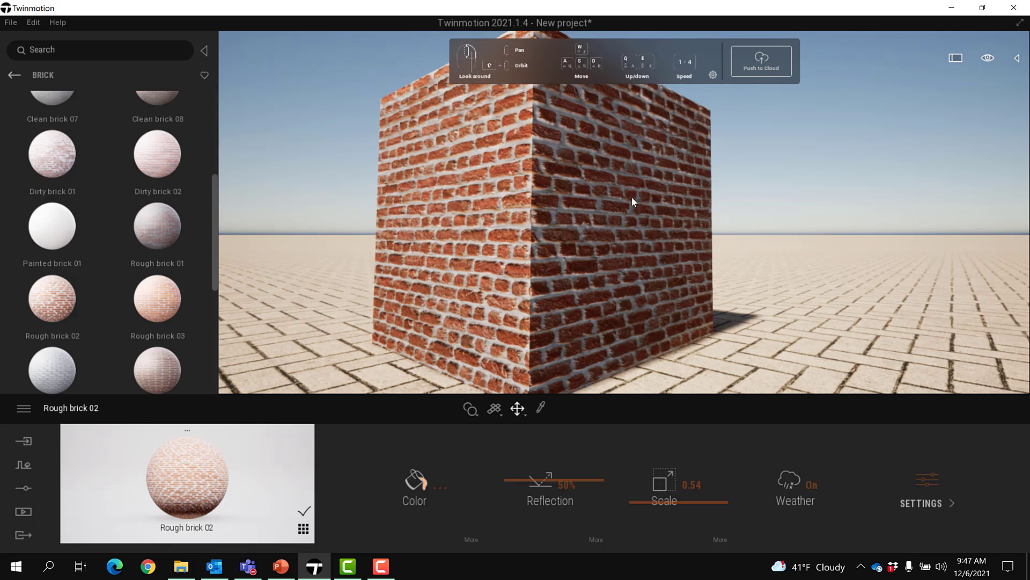
# Open the brick material's detailed color settings, check its Rough02_BC texture and examine the bricks up close
pyautogui.moveTo(632, 196); pyautogui.dragTo(607, 311, button='right')
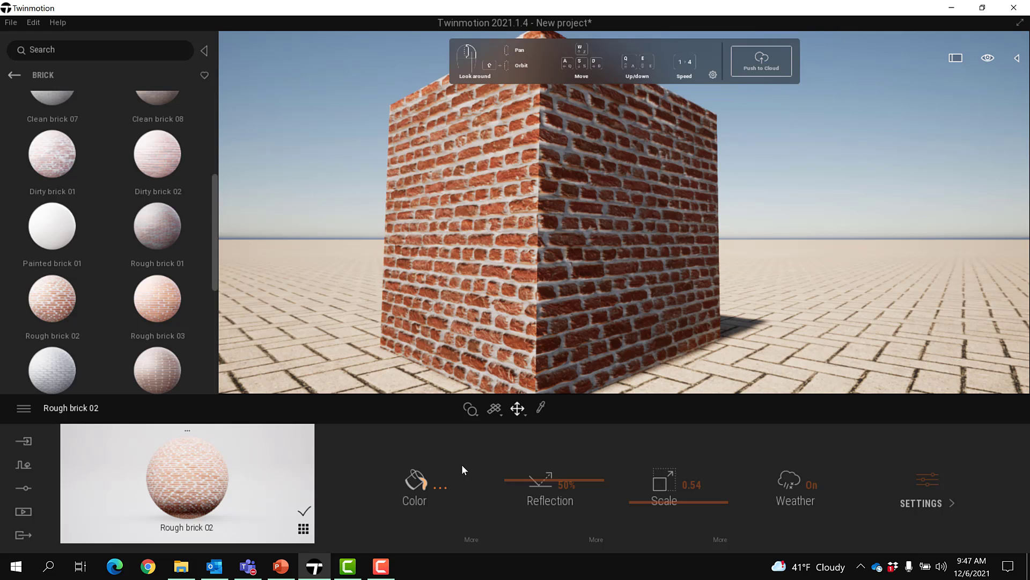
pyautogui.click(472, 539)
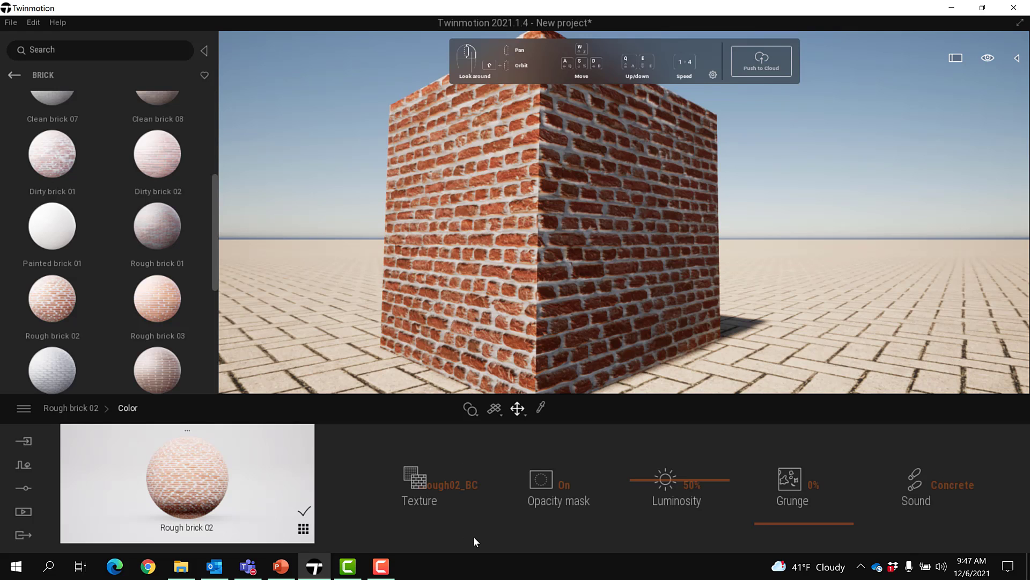
pyautogui.click(448, 483)
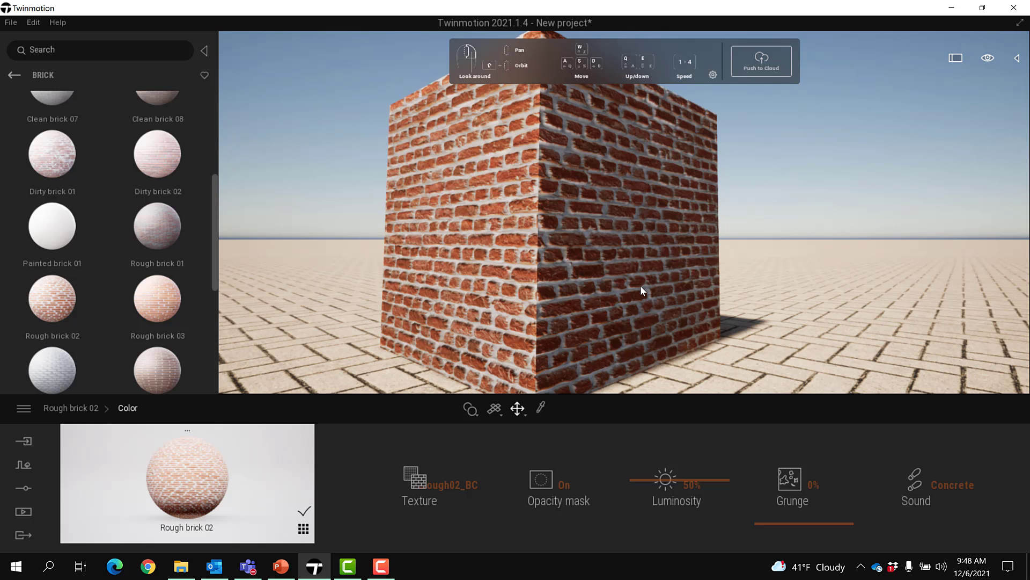
pyautogui.moveTo(641, 286); pyautogui.dragTo(661, 309, button='right')
pyautogui.moveTo(570, 263); pyautogui.dragTo(565, 245, button='right')
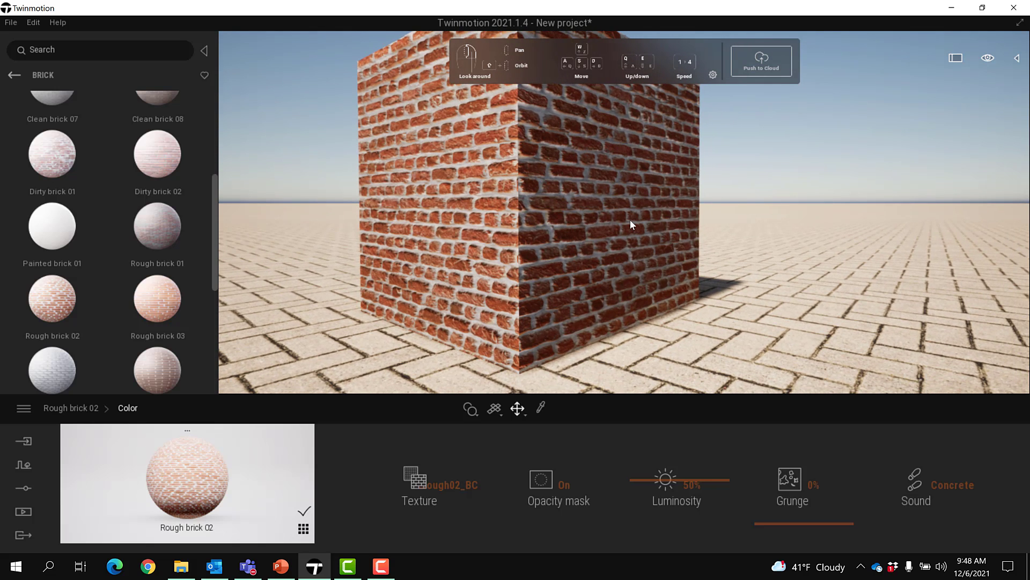
pyautogui.moveTo(630, 221); pyautogui.dragTo(629, 213, button='right')
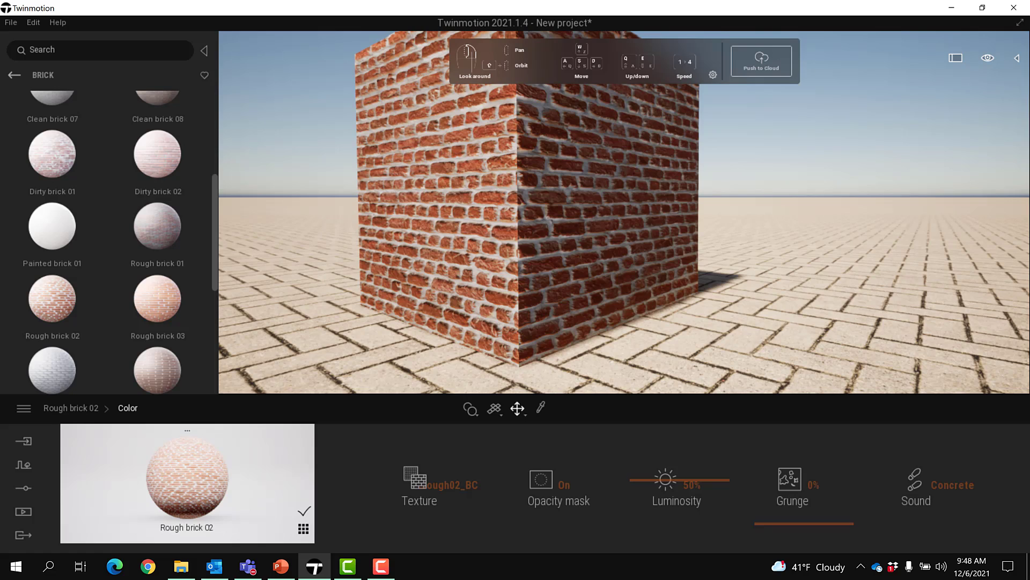
pyautogui.scroll(6, 601, 227)
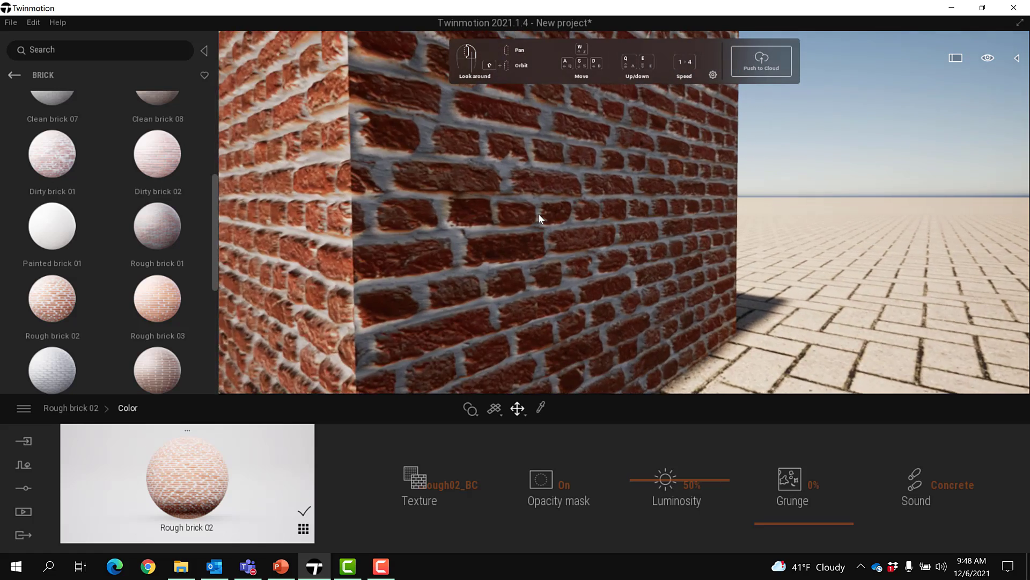
pyautogui.scroll(5, 536, 215)
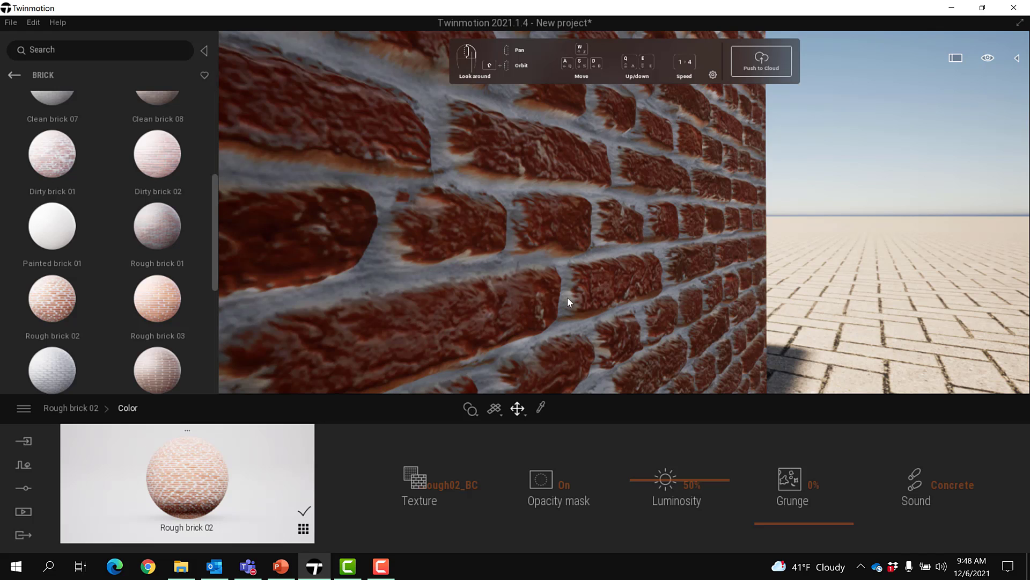
# Open the brick material's color picker and try a blue tint 7F7EFF, followed by a near-white FFF9F9
pyautogui.click(76, 407)
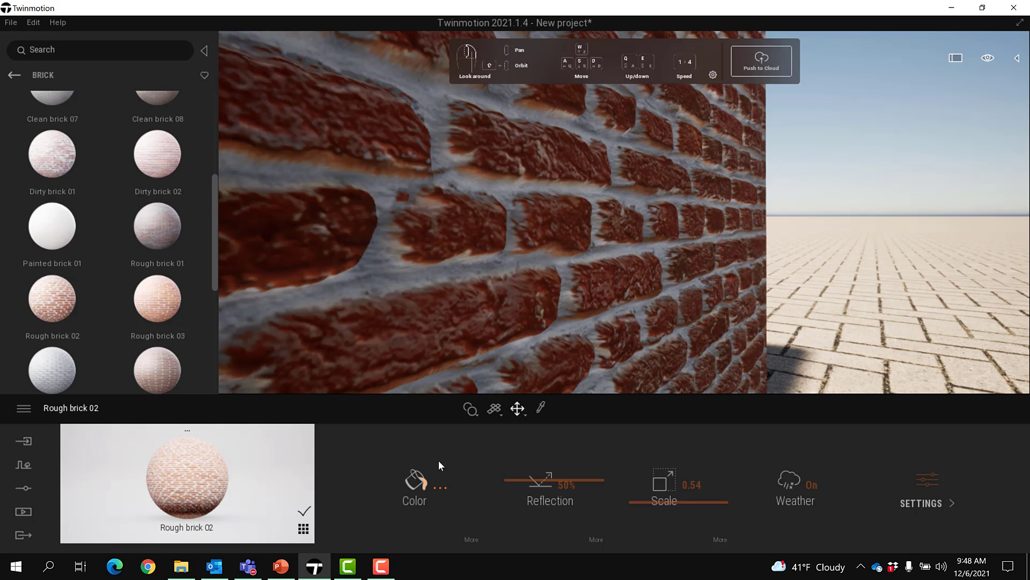
pyautogui.click(423, 485)
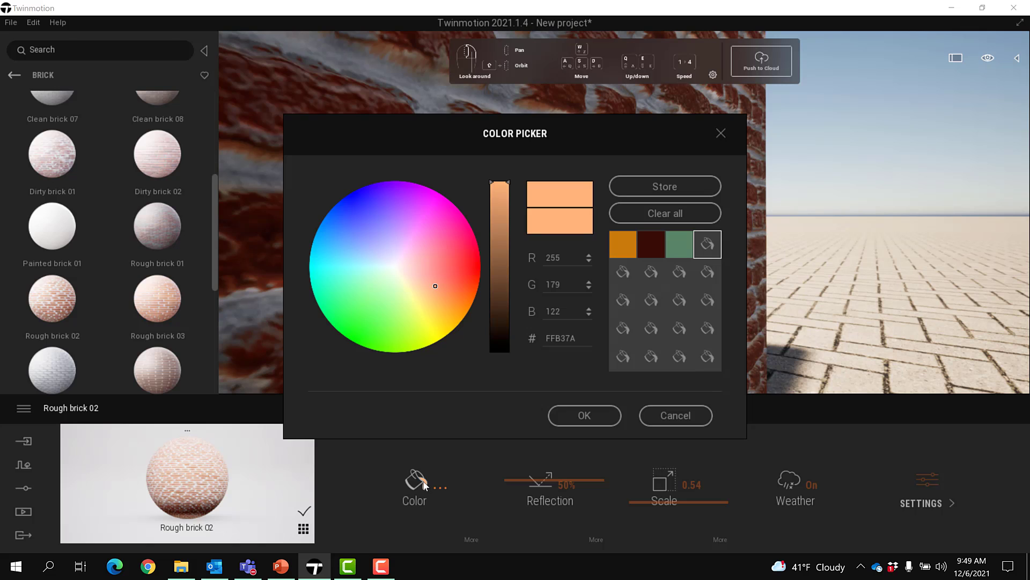
pyautogui.moveTo(558, 125); pyautogui.dragTo(830, 78)
pyautogui.moveTo(741, 229)
pyautogui.mouseDown()
pyautogui.moveTo(734, 187)
pyautogui.moveTo(655, 185)
pyautogui.moveTo(649, 216)
pyautogui.moveTo(684, 252)
pyautogui.moveTo(743, 223)
pyautogui.moveTo(741, 191)
pyautogui.moveTo(697, 178)
pyautogui.moveTo(672, 197)
pyautogui.moveTo(677, 247)
pyautogui.moveTo(742, 269)
pyautogui.moveTo(754, 186)
pyautogui.moveTo(708, 166)
pyautogui.moveTo(679, 171)
pyautogui.mouseUp()
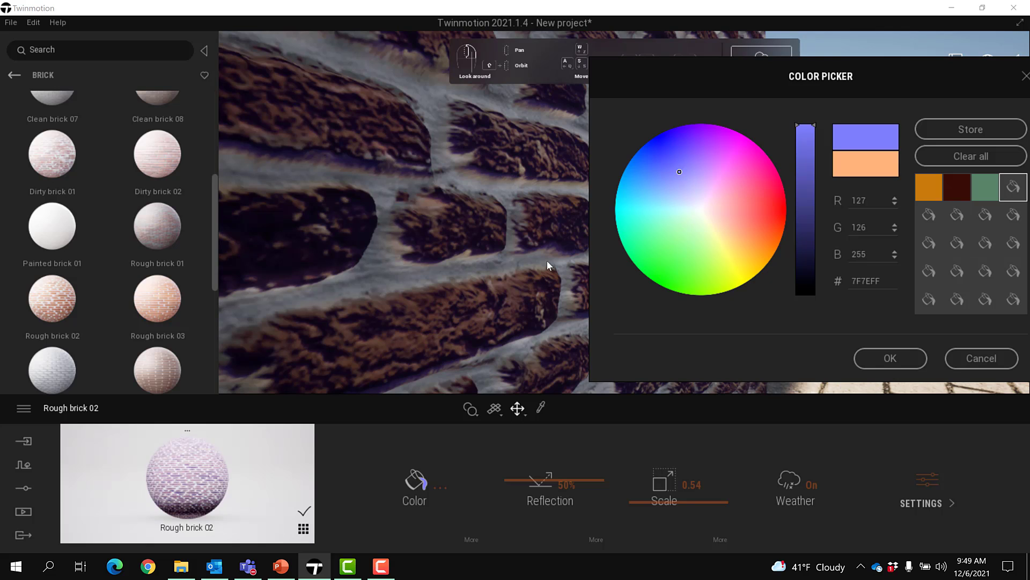
pyautogui.click(680, 172)
pyautogui.moveTo(689, 186); pyautogui.dragTo(703, 210)
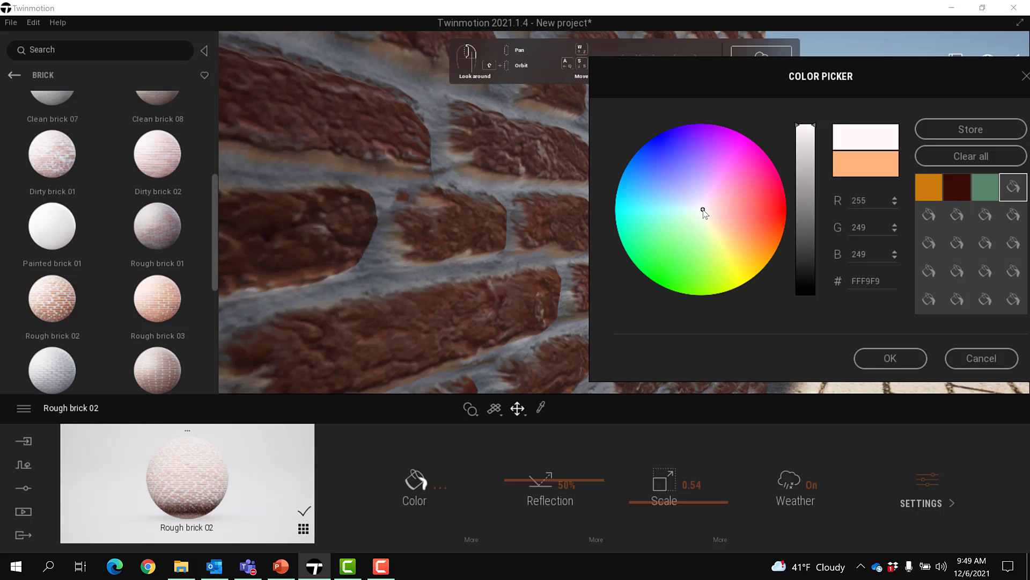
# Set the tint's green and blue values to 255 and apply the pure white color to the bricks
pyautogui.click(842, 226)
pyautogui.write('255')
pyautogui.press('Return')
pyautogui.click(857, 249)
pyautogui.write('25')
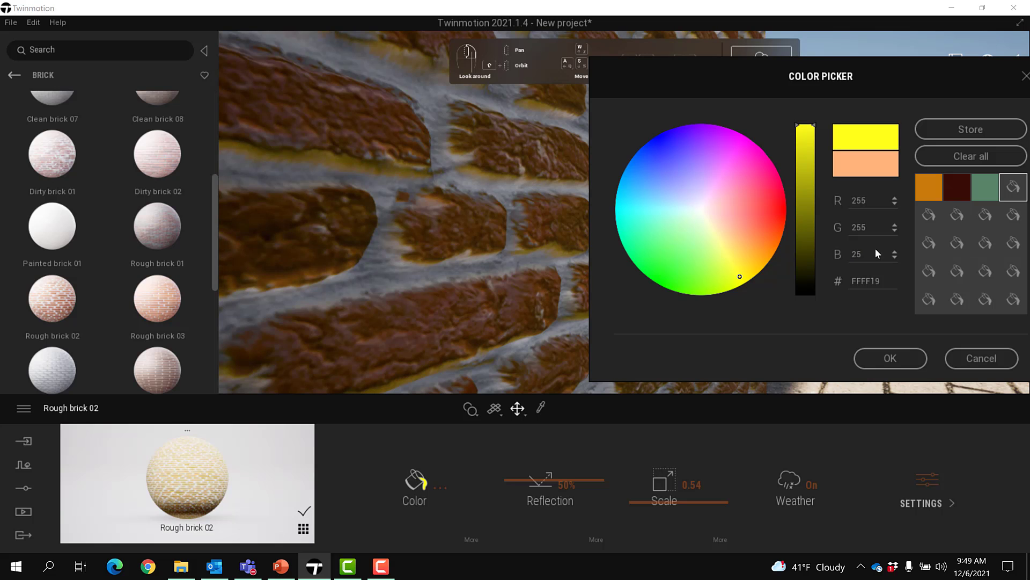
pyautogui.write('5')
pyautogui.press('Return')
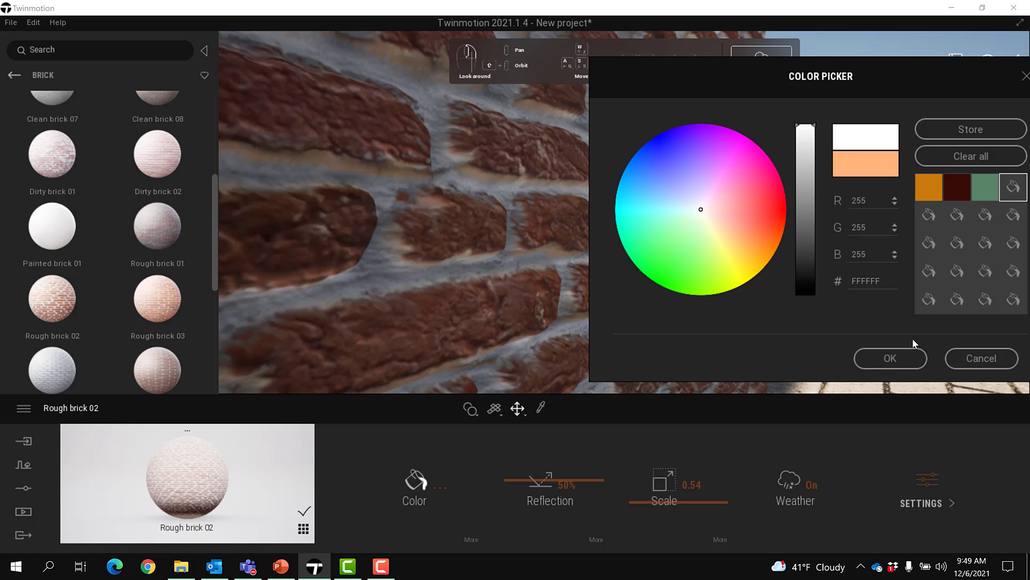
pyautogui.click(906, 359)
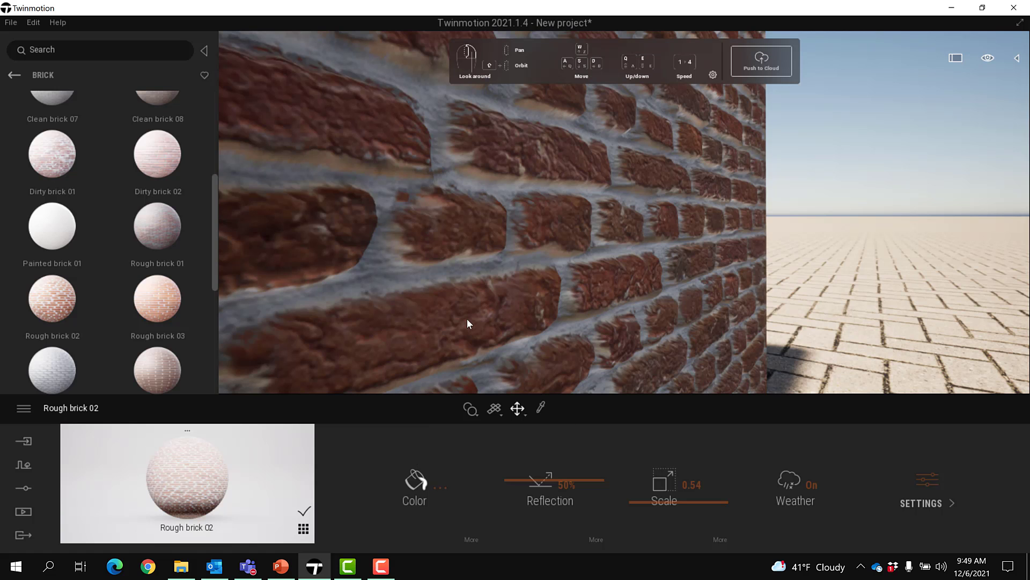
# Lower the brick material's Bump to 0% for comparison and raise it to 74%
pyautogui.moveTo(448, 312); pyautogui.dragTo(451, 235, button='right')
pyautogui.press('s')
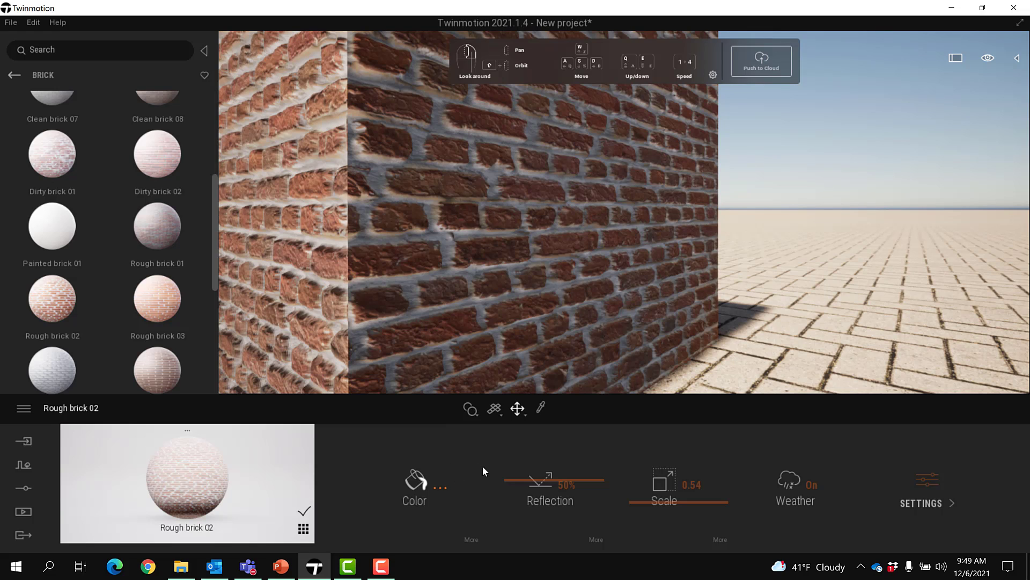
pyautogui.click(932, 478)
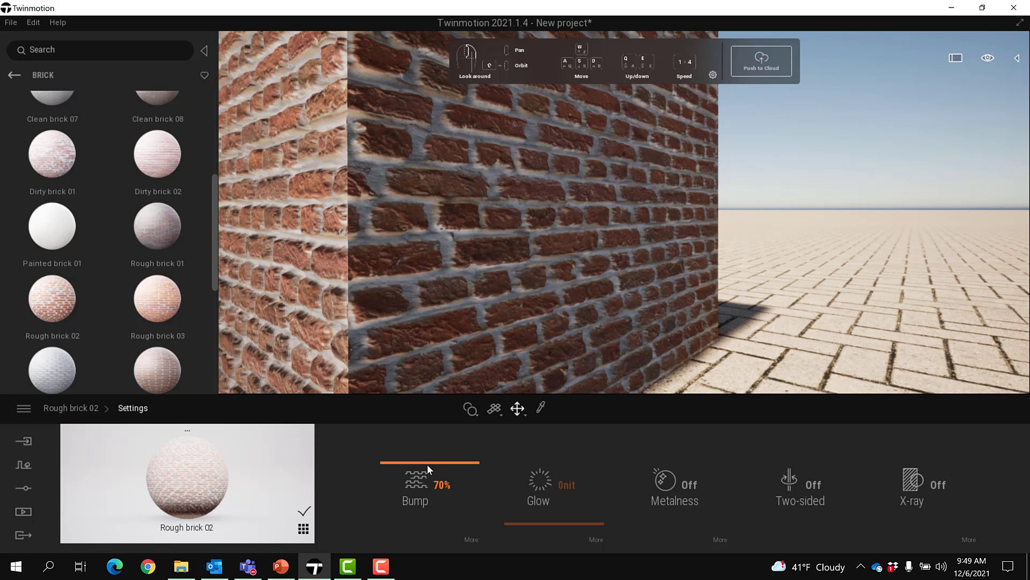
pyautogui.moveTo(426, 462); pyautogui.dragTo(418, 562)
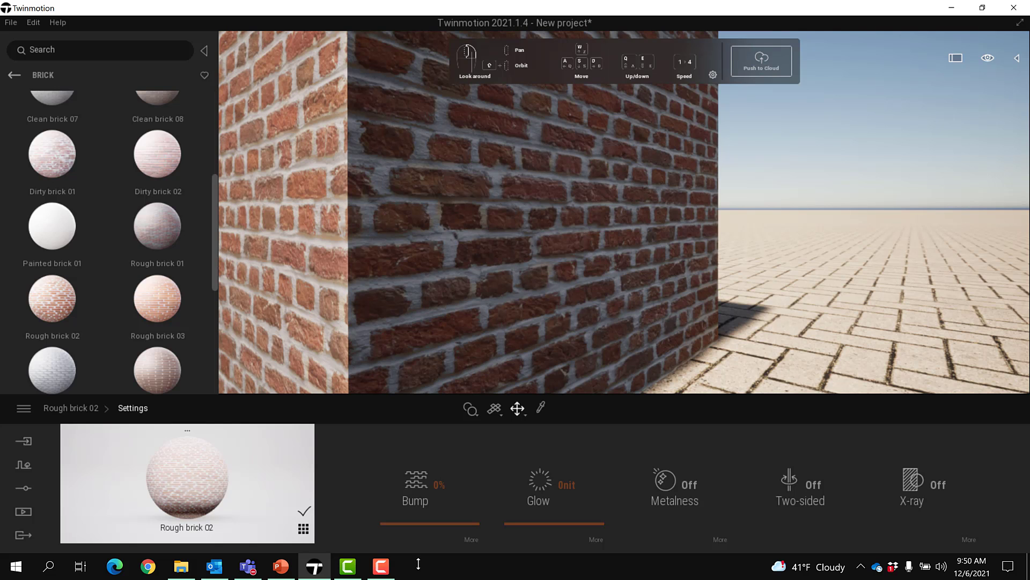
pyautogui.moveTo(306, 228); pyautogui.dragTo(228, 227, button='right')
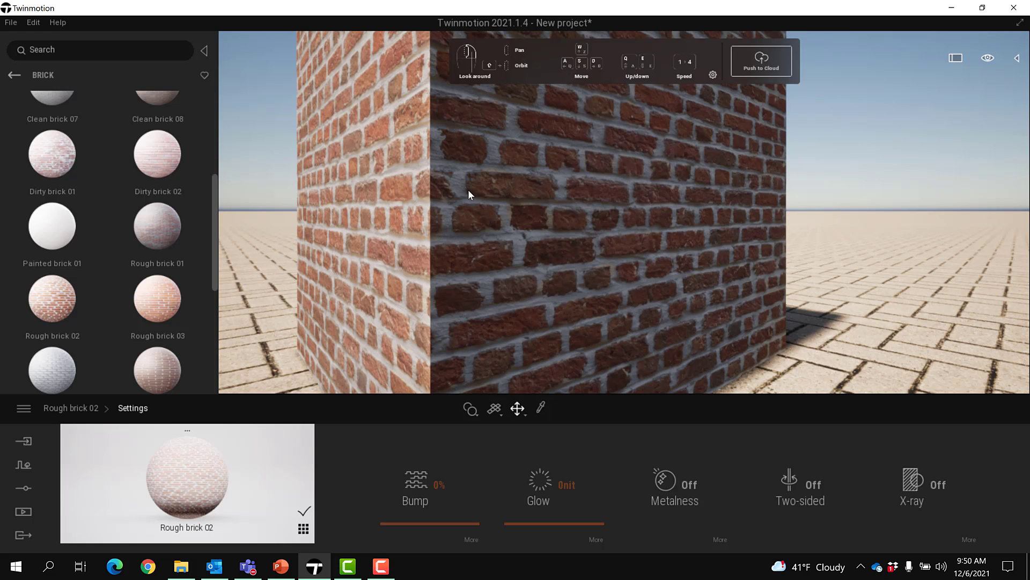
pyautogui.moveTo(410, 521); pyautogui.dragTo(410, 470)
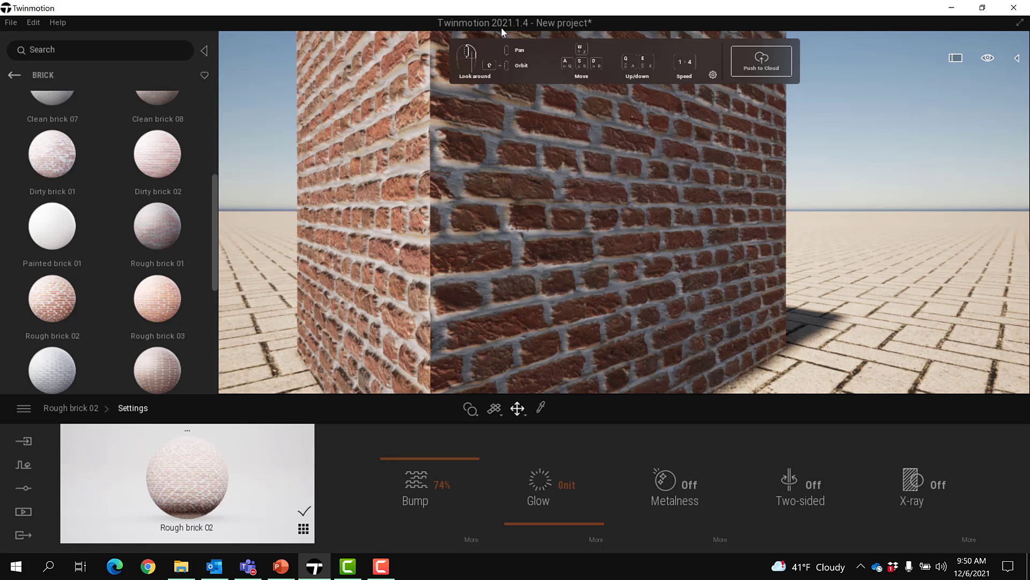
# Open the detailed bump settings and turn Parallax off and back on to compare the brick relief
pyautogui.click(475, 536)
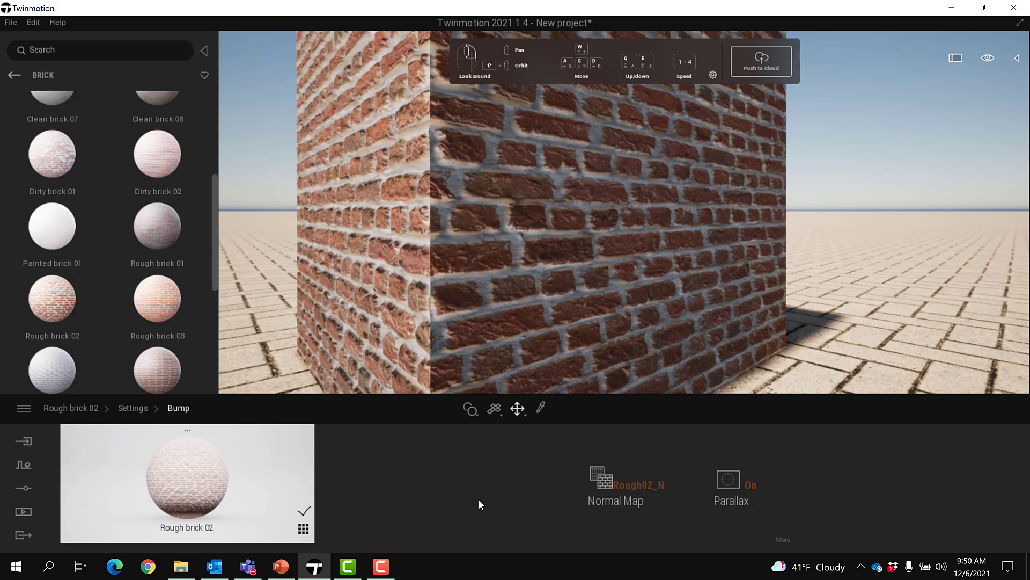
pyautogui.moveTo(649, 484)
pyautogui.click(749, 484)
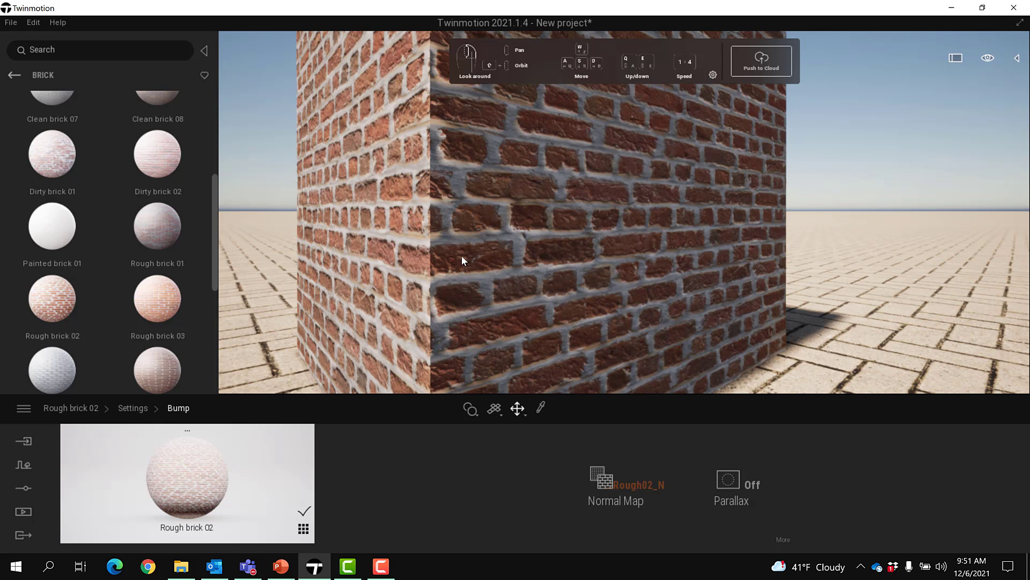
pyautogui.click(754, 484)
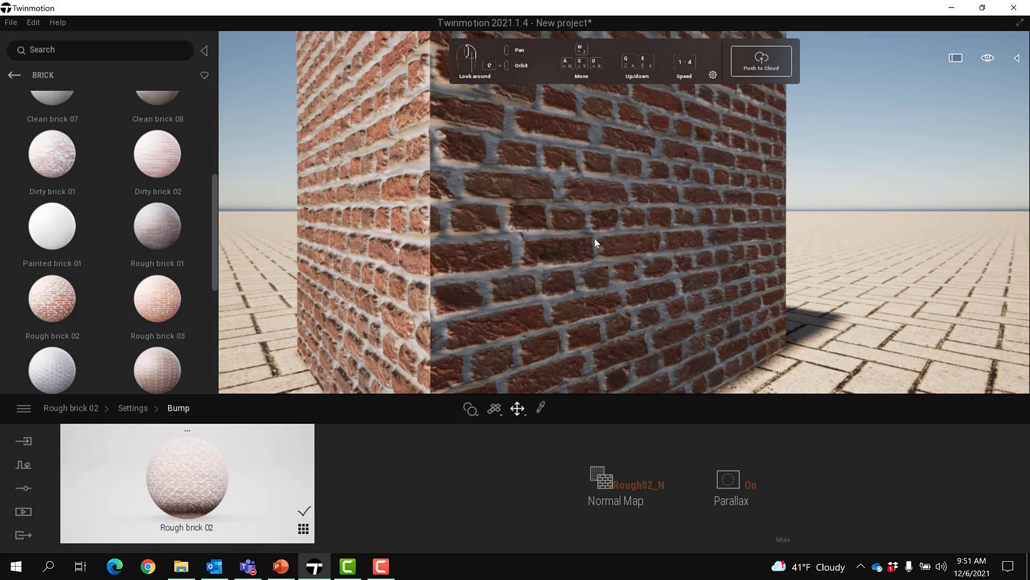
# Preview the Rough02_H height map in the detailed Parallax settings and raise the parallax intensity to 81%
pyautogui.click(789, 538)
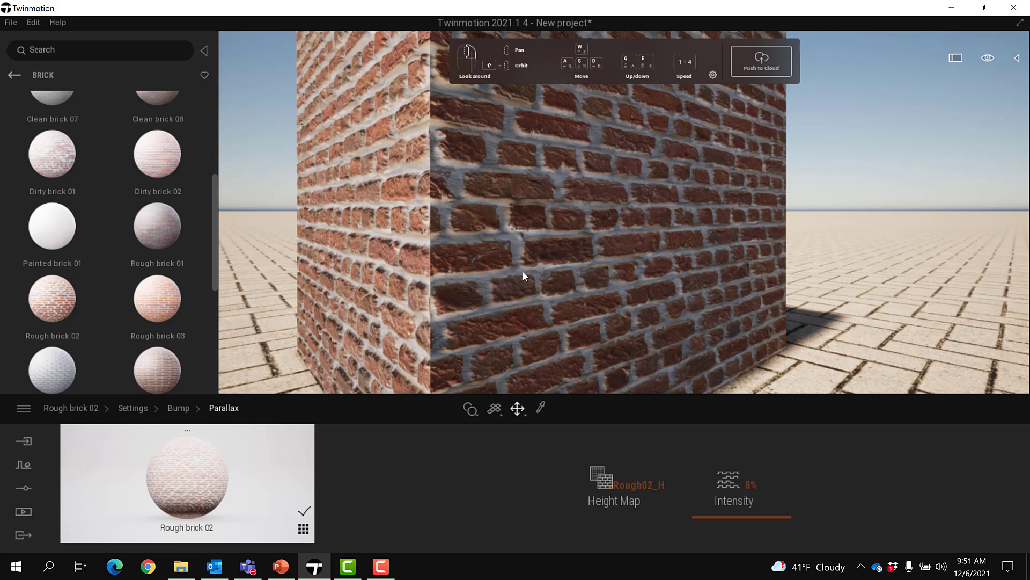
pyautogui.click(650, 486)
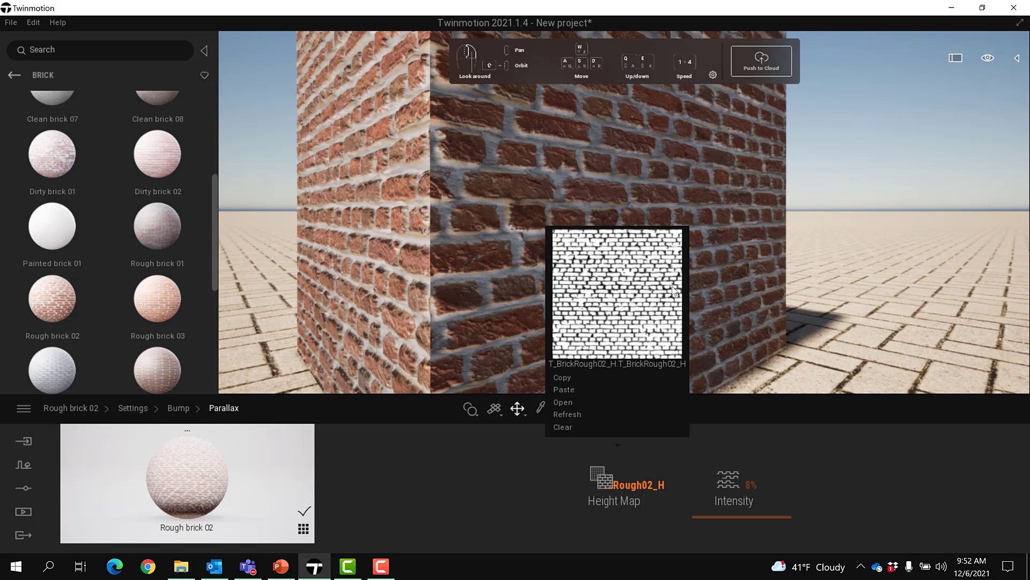
pyautogui.click(704, 453)
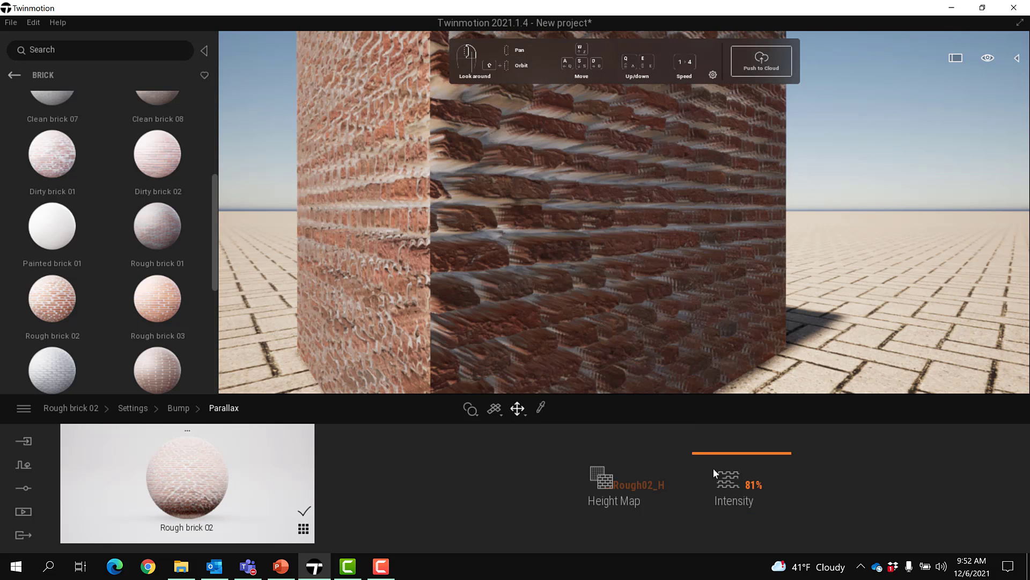
# Compare the brick relief at parallax intensities such as 49% and 11%, and set the intensity to 5%
pyautogui.moveTo(725, 454); pyautogui.dragTo(735, 509)
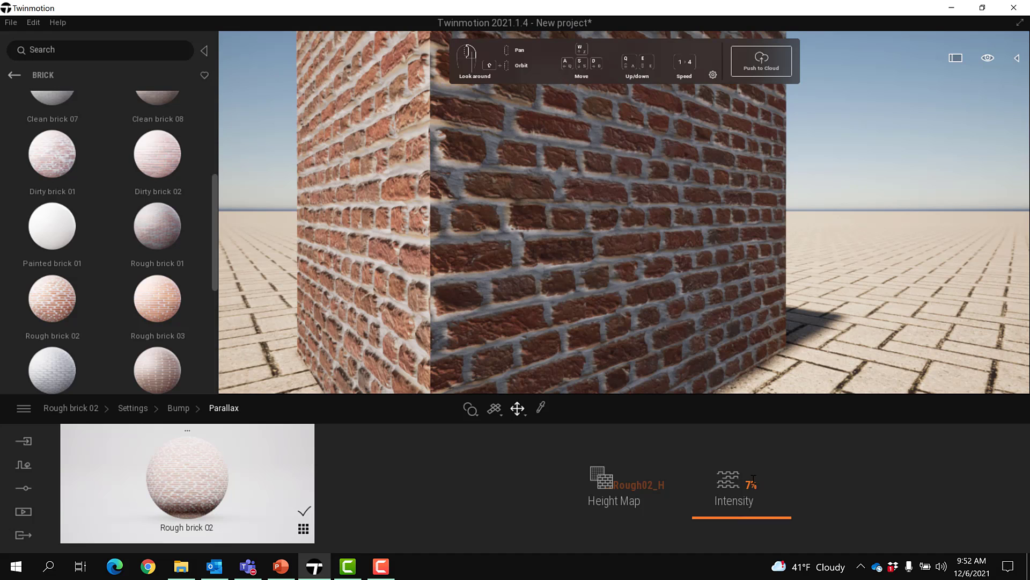
pyautogui.press('Return')
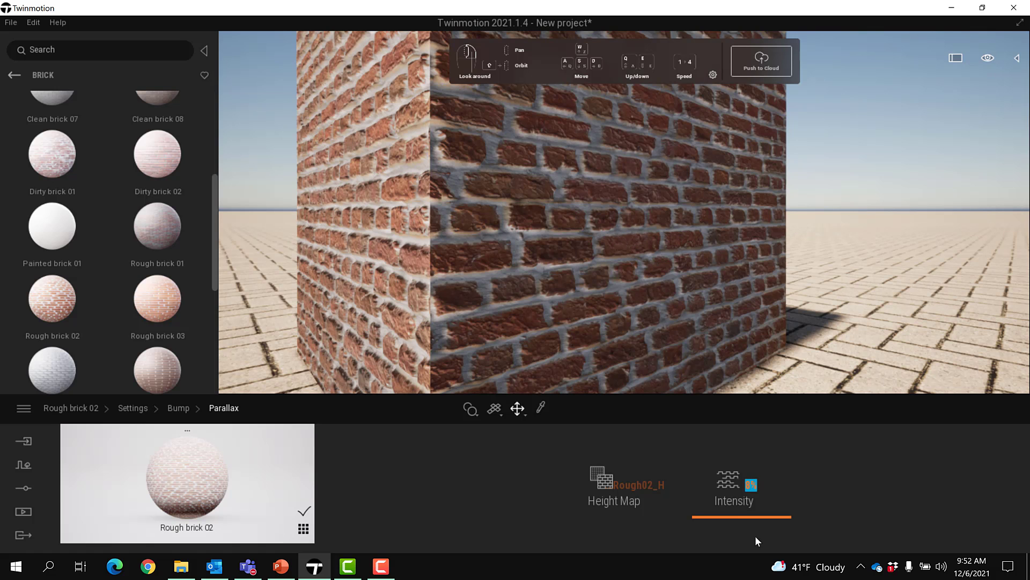
pyautogui.moveTo(740, 519); pyautogui.dragTo(717, 481)
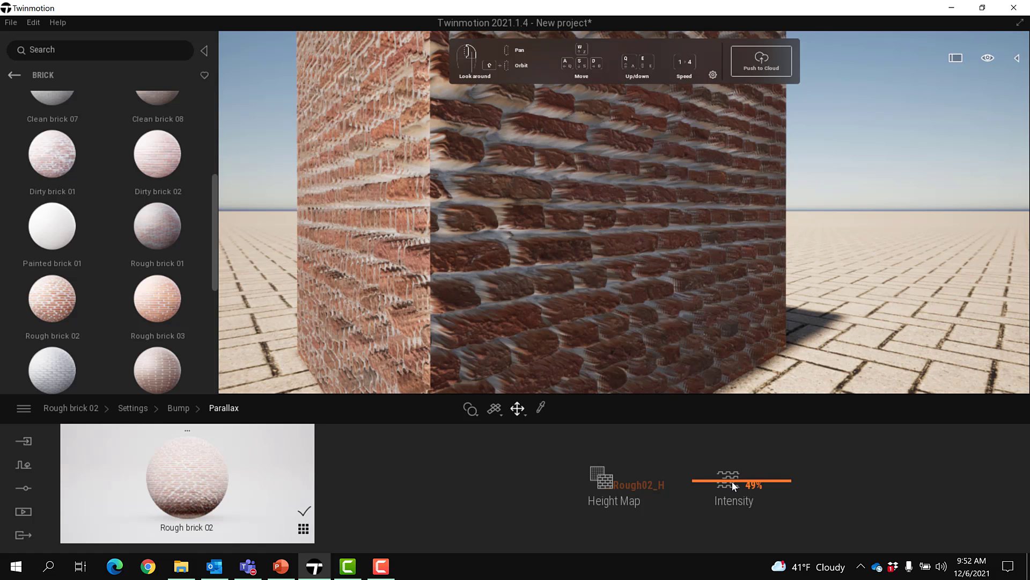
pyautogui.moveTo(731, 480); pyautogui.dragTo(735, 515)
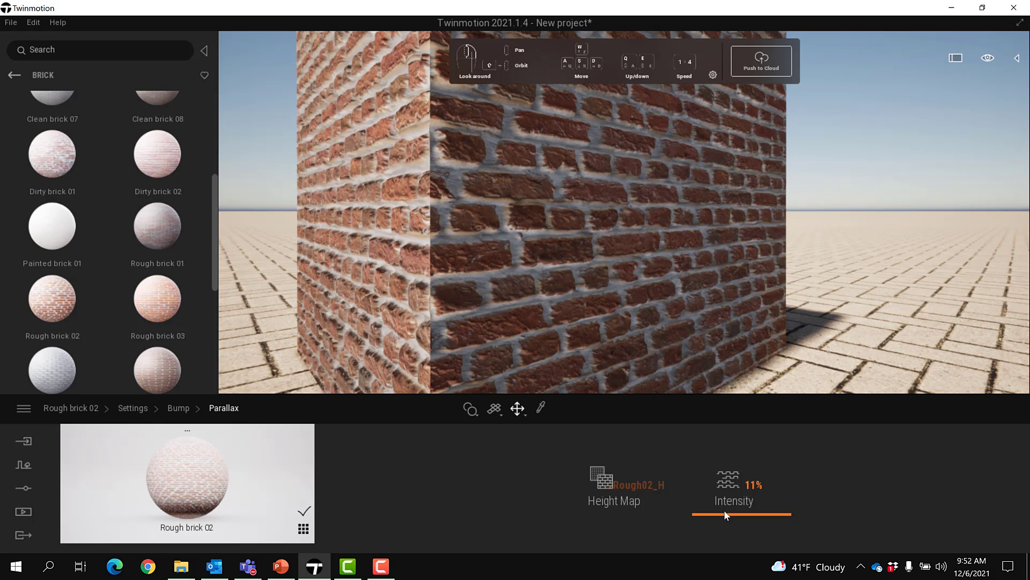
pyautogui.doubleClick(760, 485)
pyautogui.write('5')
pyautogui.press('Return')
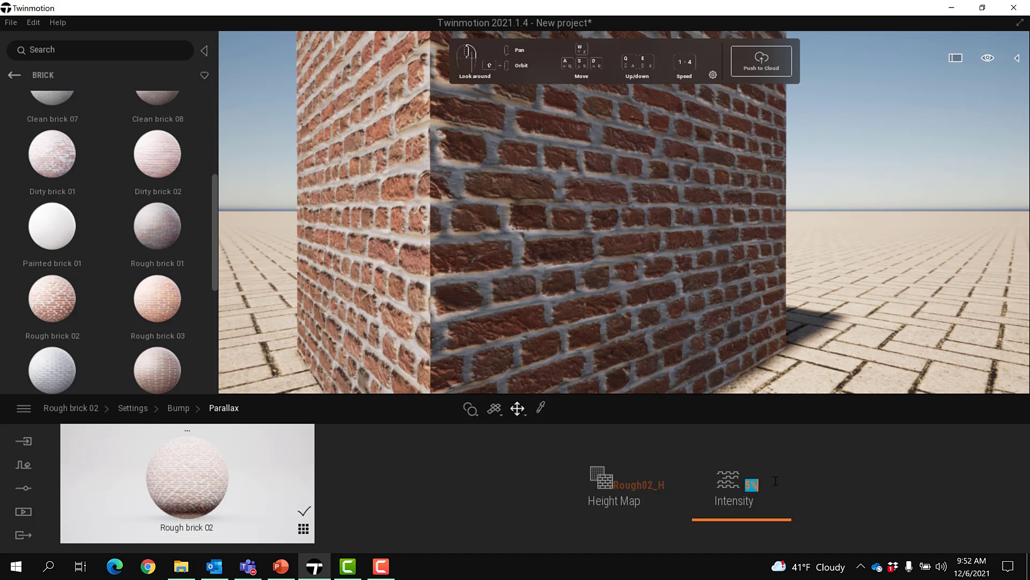
# Return to the brick material's general settings and set Bump to 55%
pyautogui.click(180, 408)
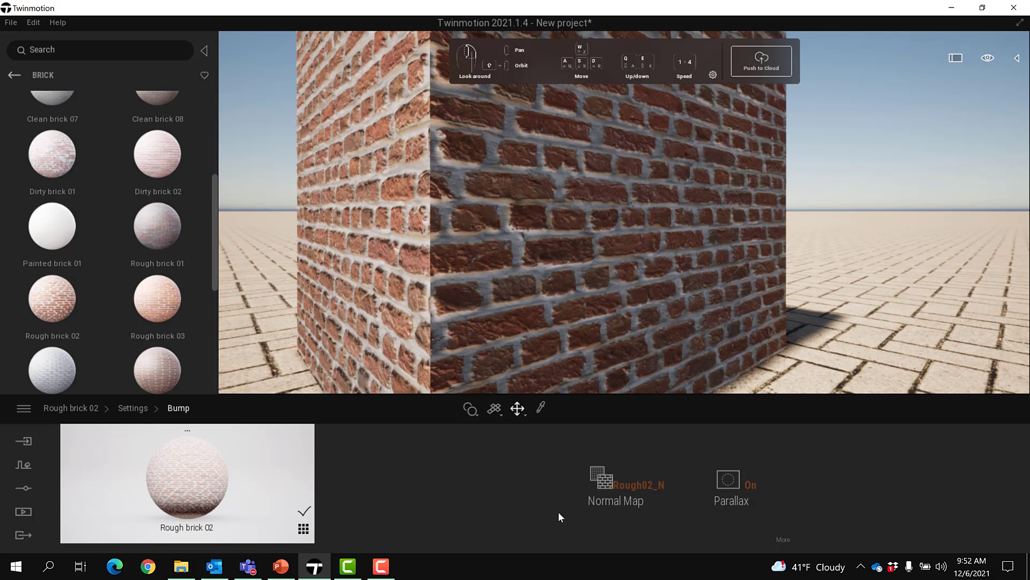
pyautogui.click(132, 408)
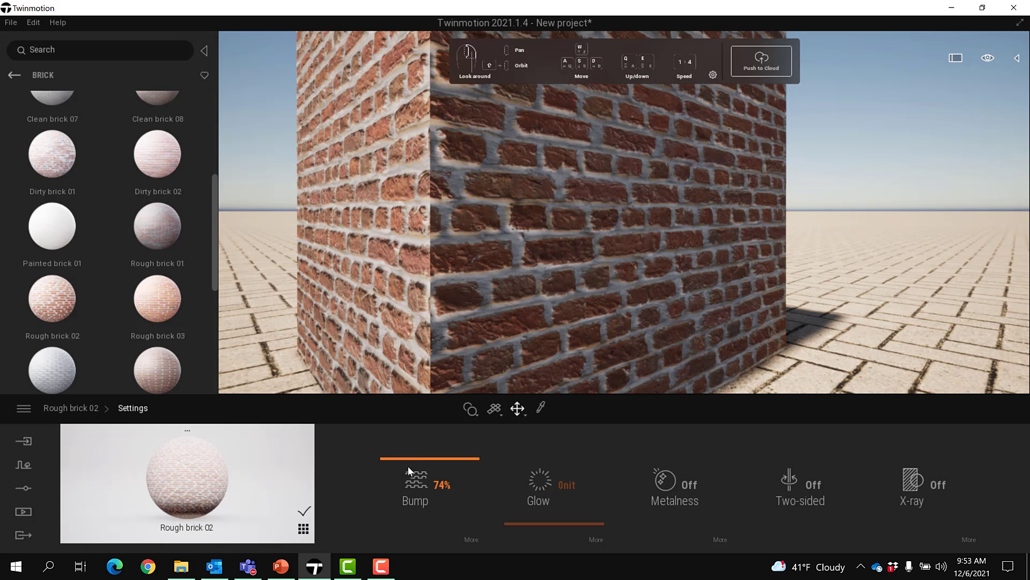
pyautogui.moveTo(408, 457); pyautogui.dragTo(405, 492)
pyautogui.moveTo(405, 458); pyautogui.dragTo(424, 376)
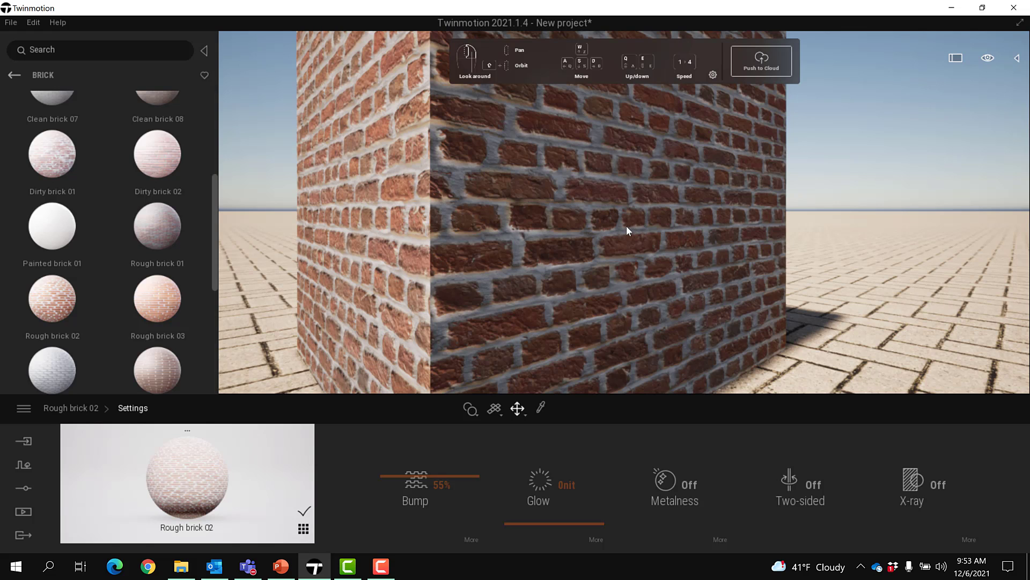
# Turn Metalness on for the brick, look at its Generic_MT texture options, and turn Metalness back off
pyautogui.click(694, 487)
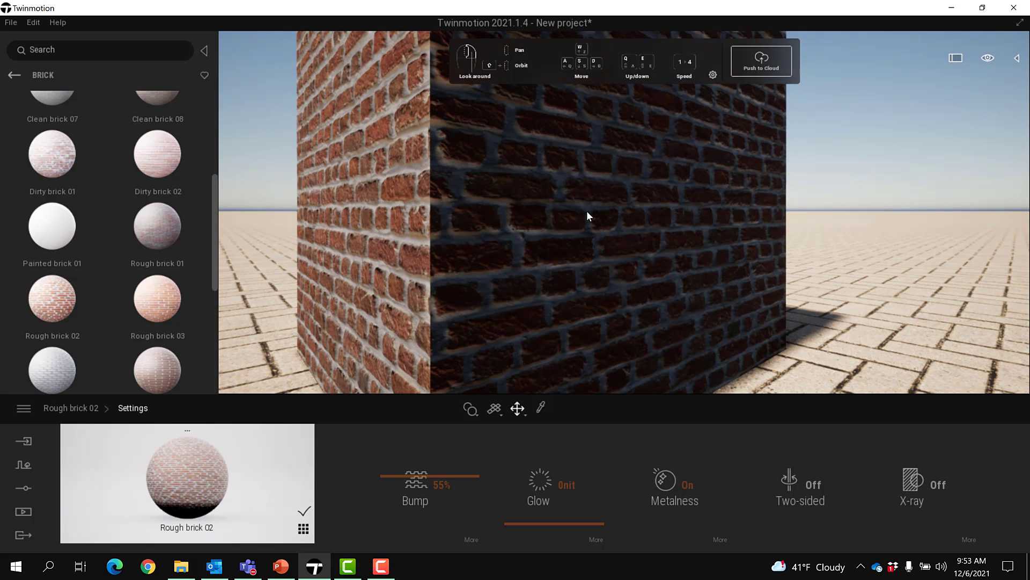
pyautogui.click(720, 539)
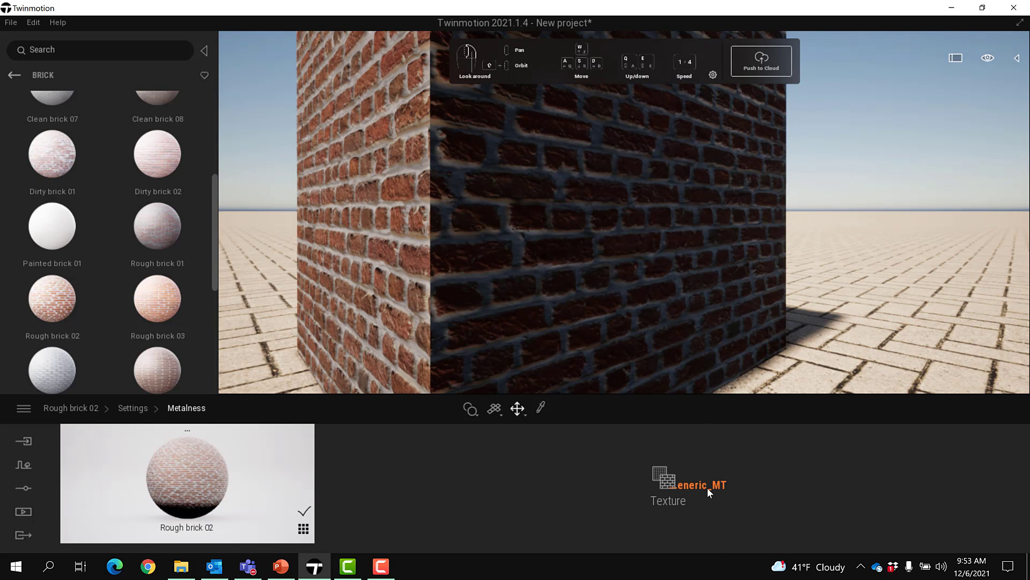
pyautogui.moveTo(707, 488)
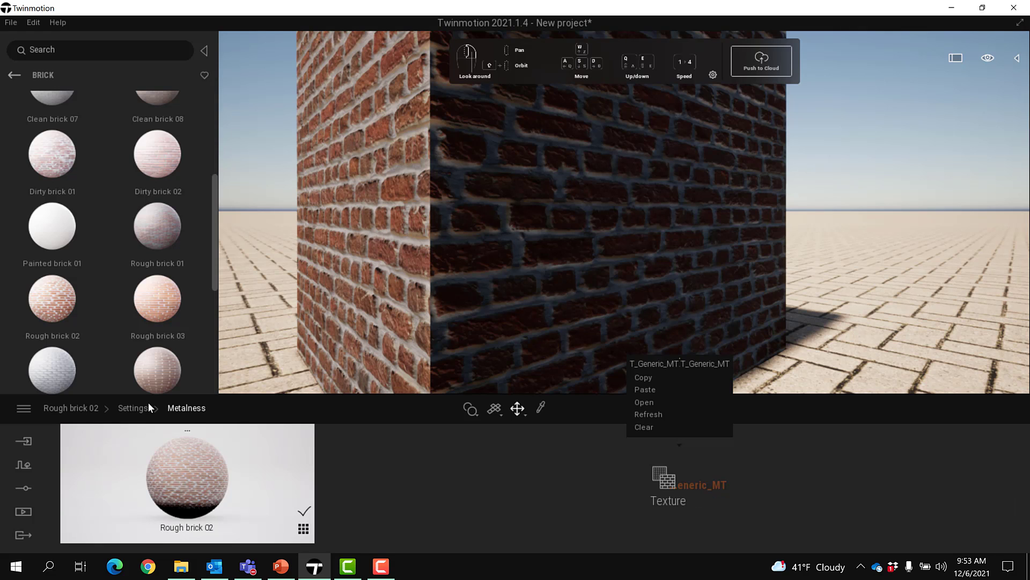
pyautogui.click(126, 409)
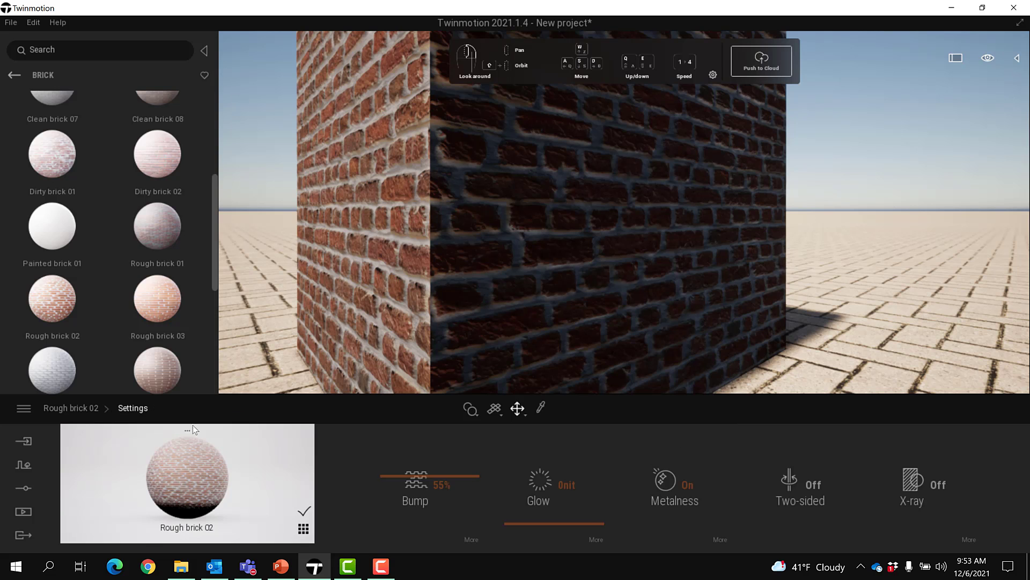
pyautogui.click(688, 484)
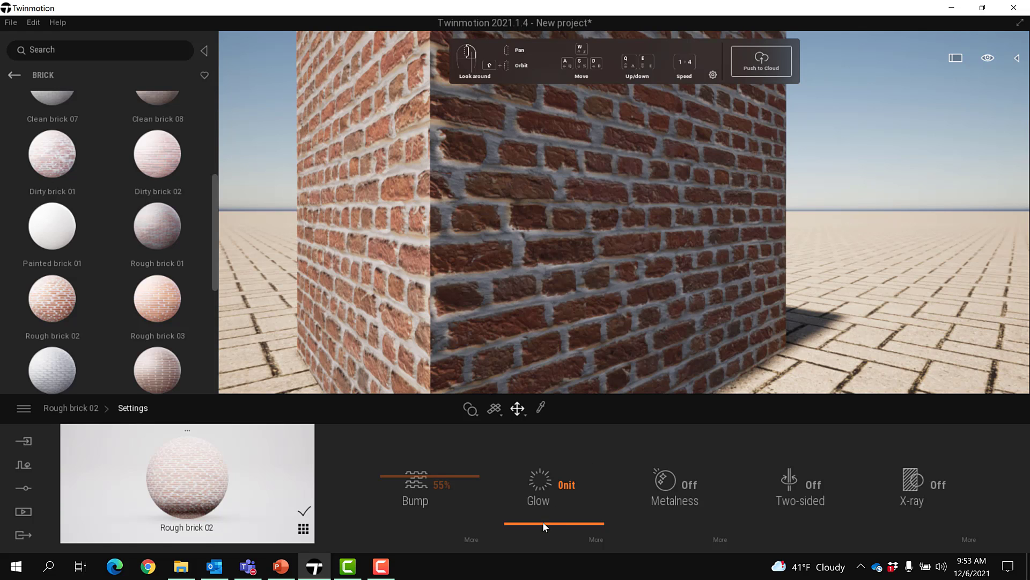
# Examine the detailed Glow settings and the options of the Generic_E texture, and go back to the material settings
pyautogui.click(594, 537)
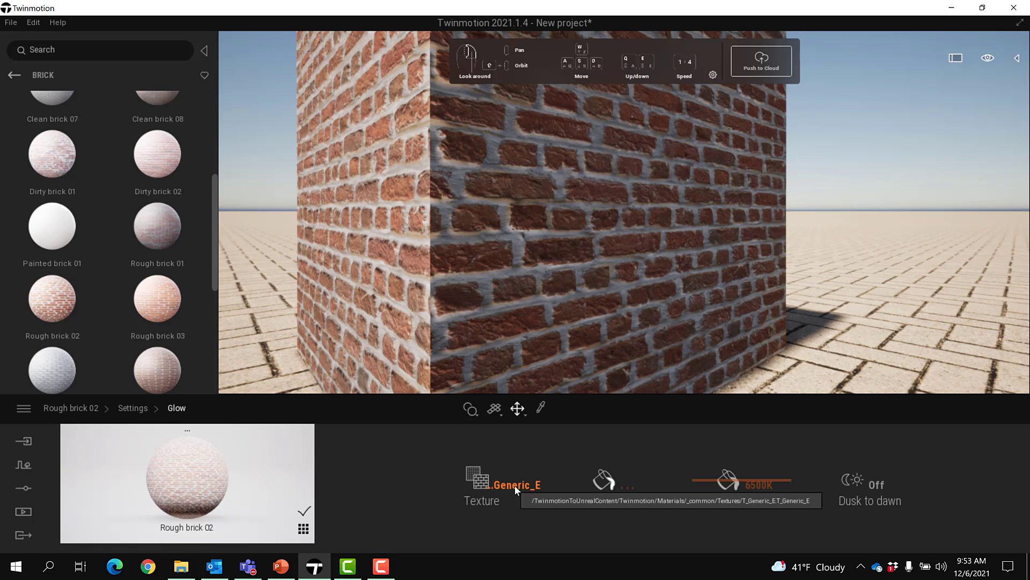
pyautogui.rightClick(515, 486)
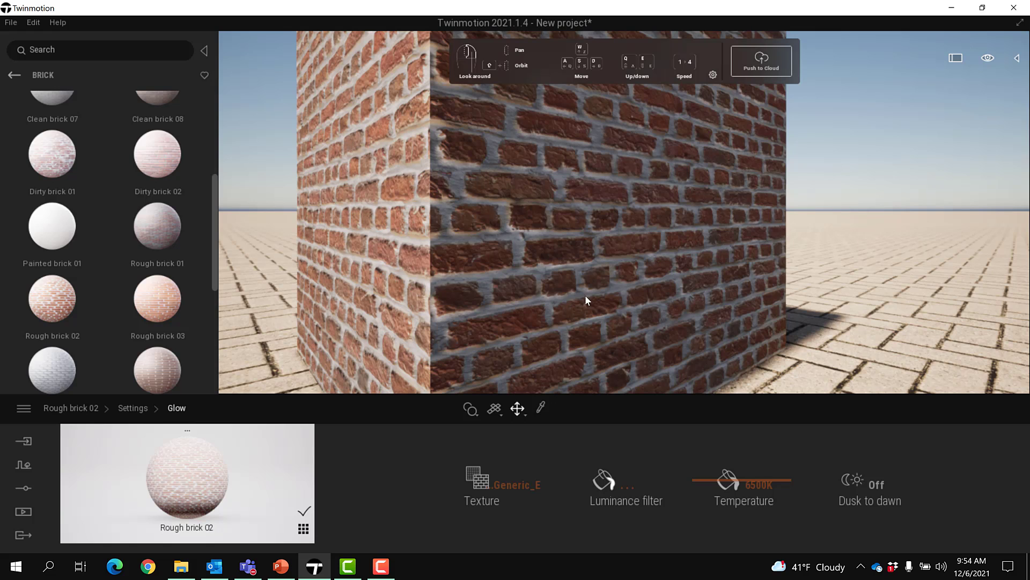
pyautogui.rightClick(526, 481)
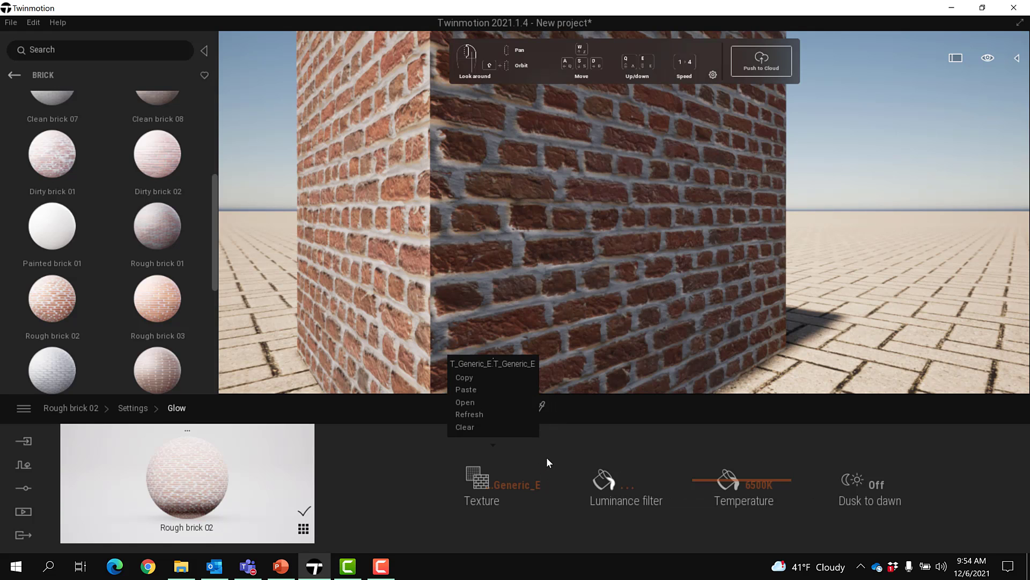
pyautogui.click(134, 409)
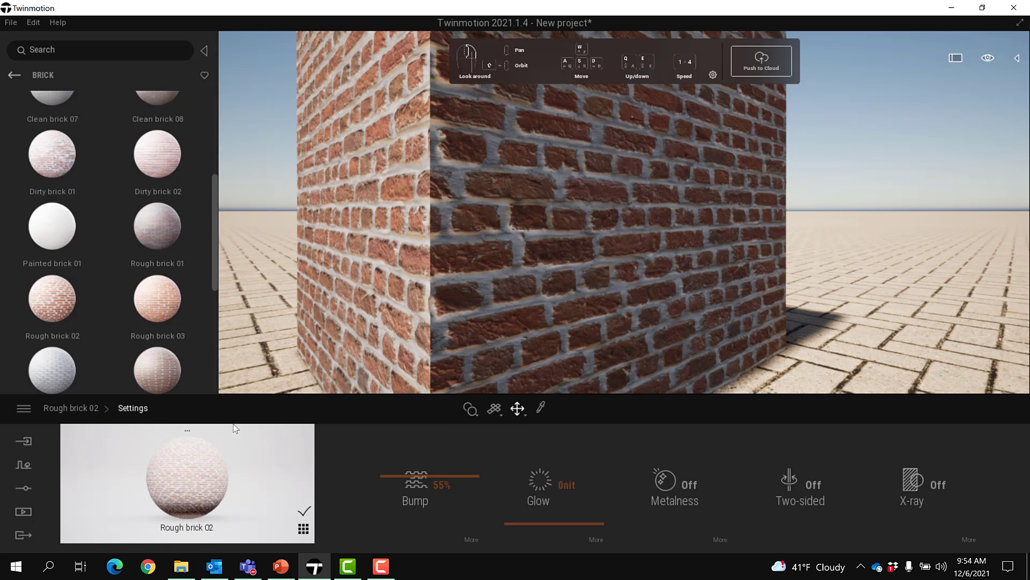
# Inspect the Rough02_R texture in the detailed Reflection settings and raise the brick material's Reflection
pyautogui.click(77, 409)
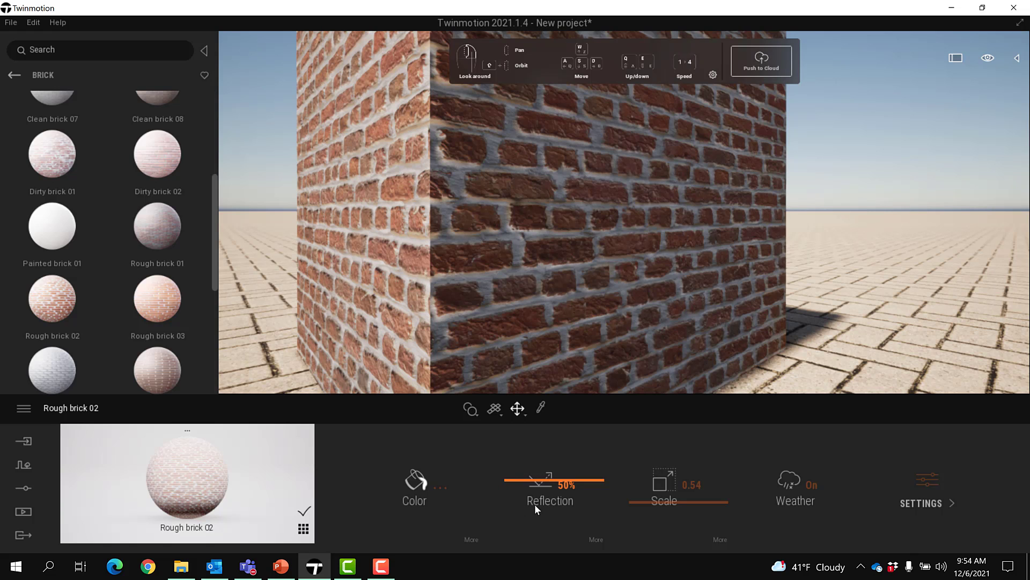
pyautogui.click(593, 540)
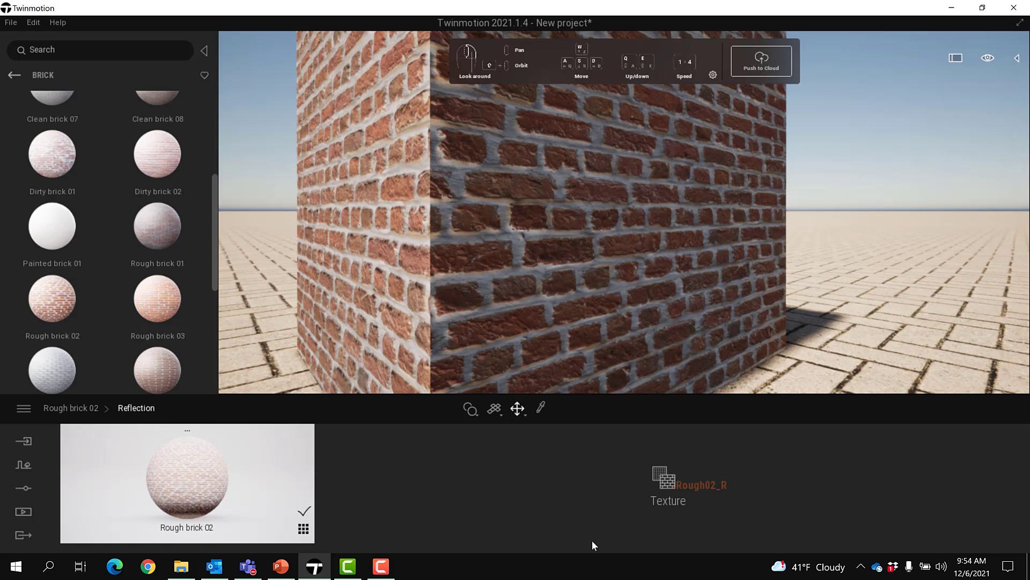
pyautogui.click(683, 483)
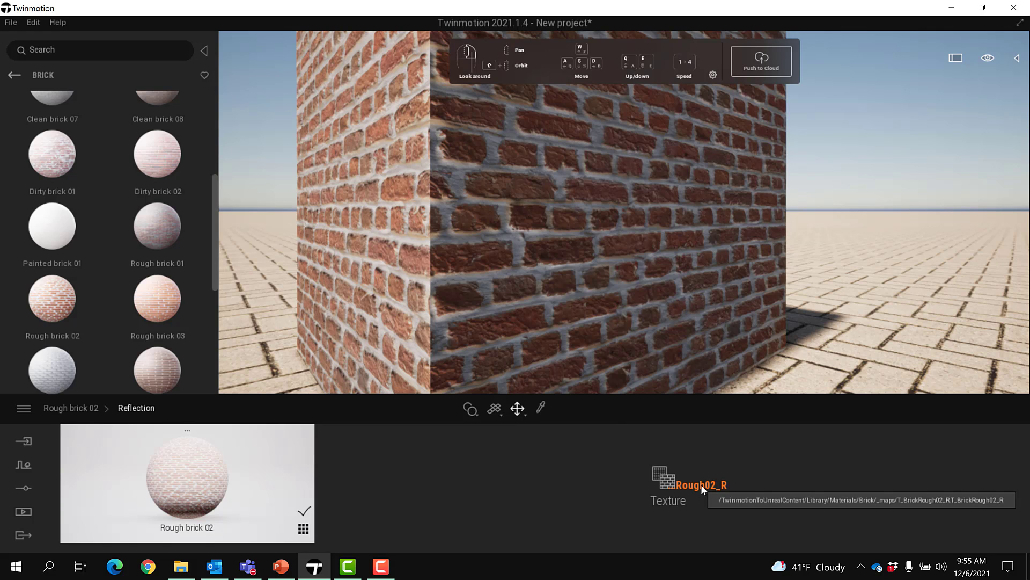
pyautogui.moveTo(701, 484)
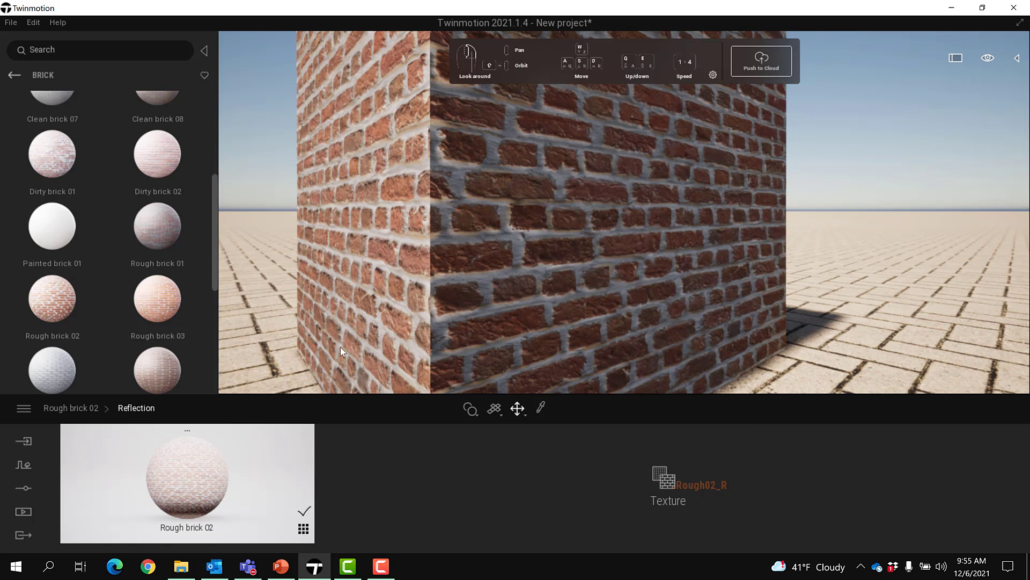
pyautogui.click(86, 408)
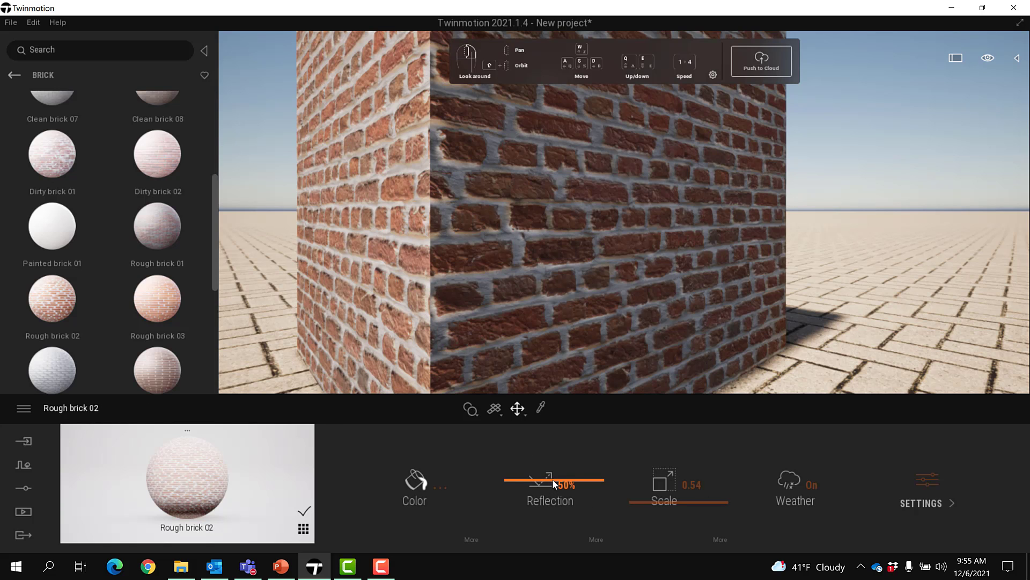
pyautogui.moveTo(552, 479); pyautogui.dragTo(558, 427)
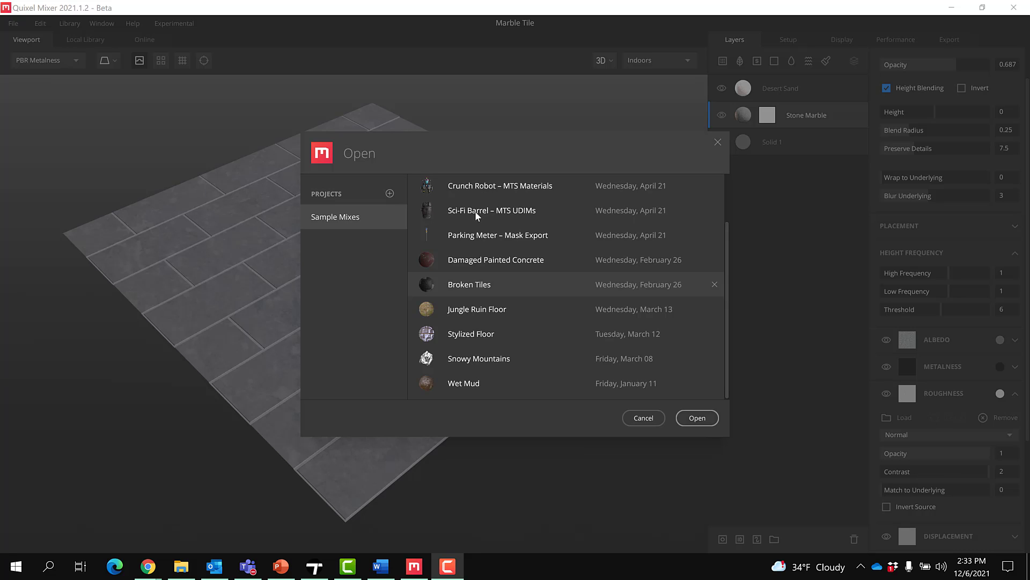
# Switch to Quixel Mixer, open the Wet Mud sample mix, and check its available texture resolutions
pyautogui.click(459, 383)
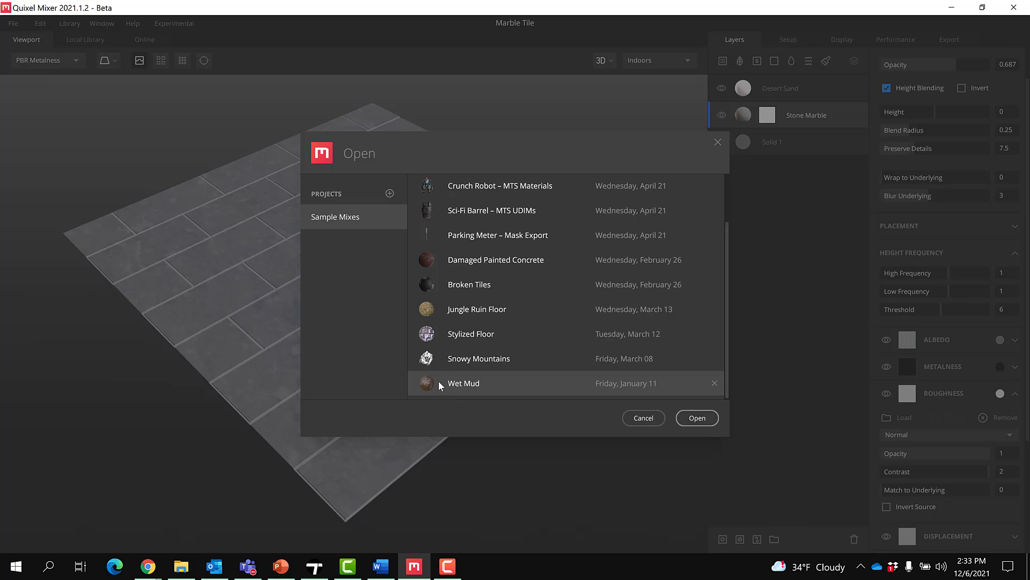
pyautogui.click(698, 419)
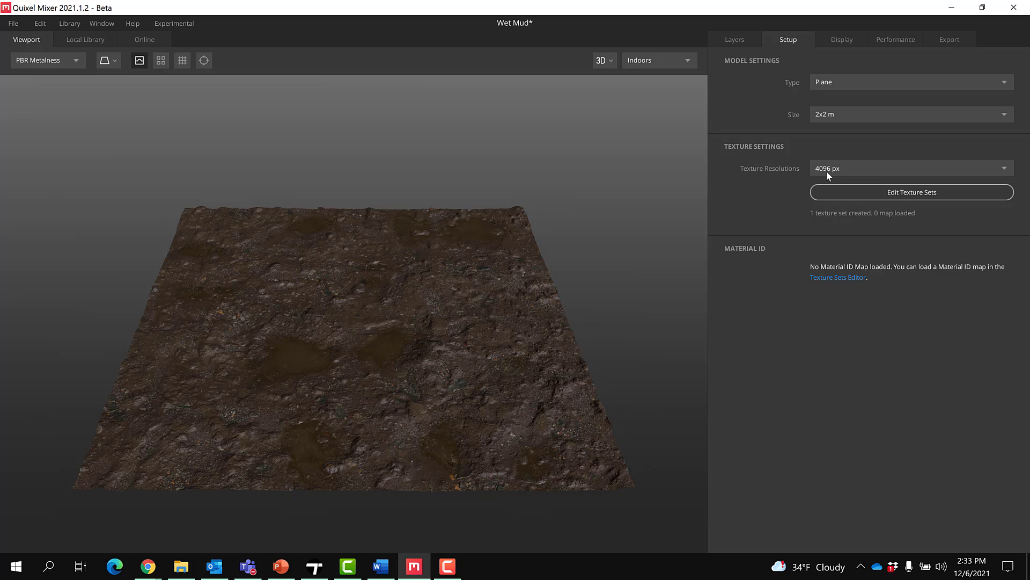
pyautogui.click(827, 171)
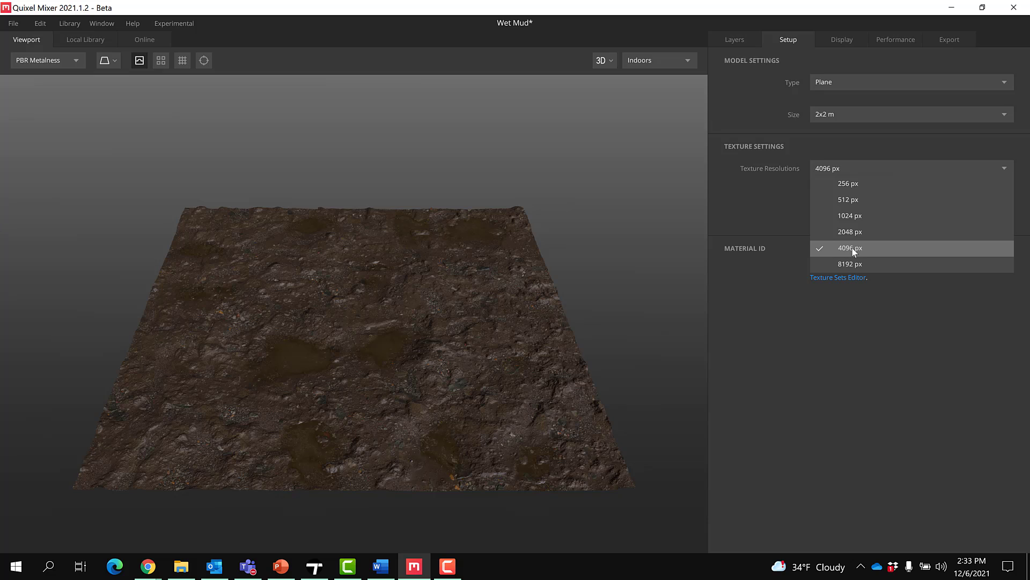
pyautogui.click(779, 333)
# Show the layers of the mix and examine the mud surface and its puddles from several angles and distances
pyautogui.click(734, 38)
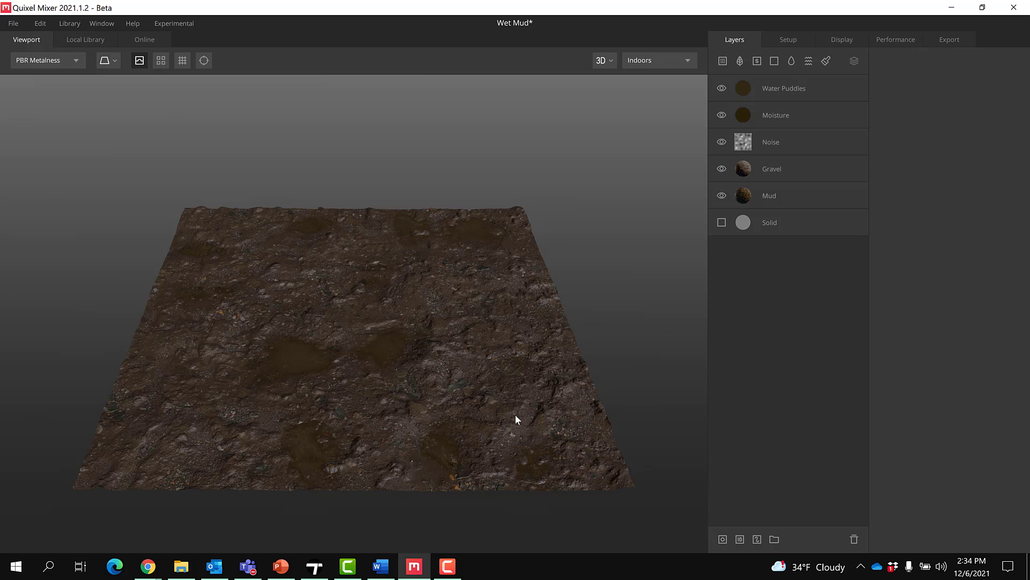
pyautogui.moveTo(515, 416); pyautogui.dragTo(534, 400)
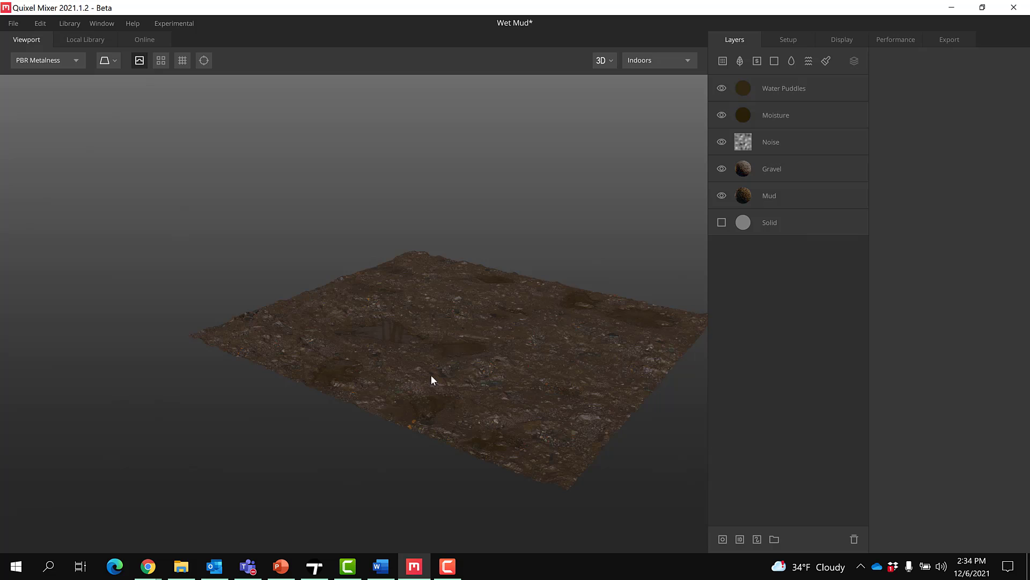
pyautogui.moveTo(432, 380)
pyautogui.mouseDown()
pyautogui.moveTo(395, 369)
pyautogui.moveTo(432, 402)
pyautogui.moveTo(506, 371)
pyautogui.moveTo(539, 337)
pyautogui.mouseUp()
pyautogui.moveTo(239, 449); pyautogui.dragTo(390, 467)
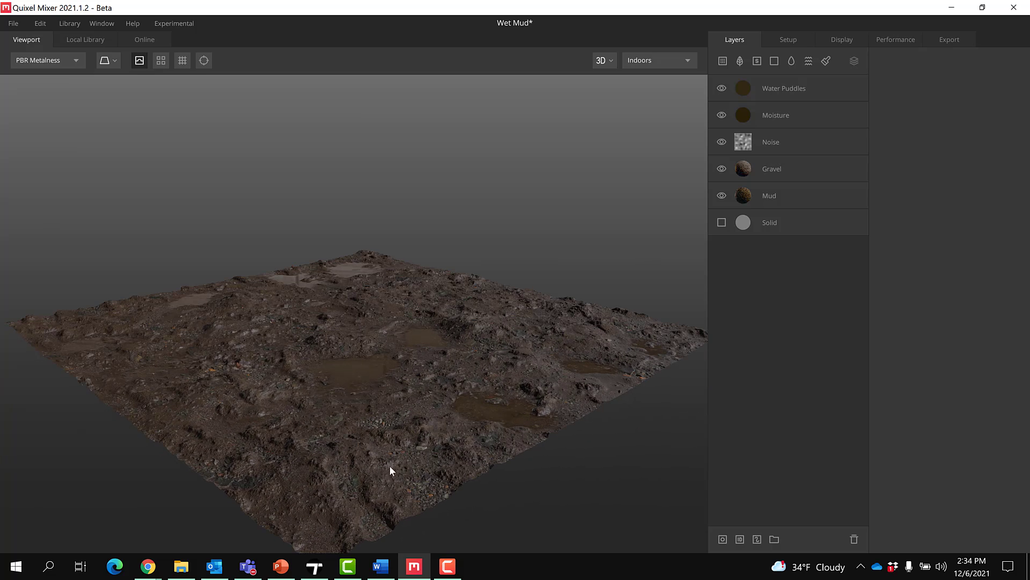
pyautogui.scroll(2, 390, 462)
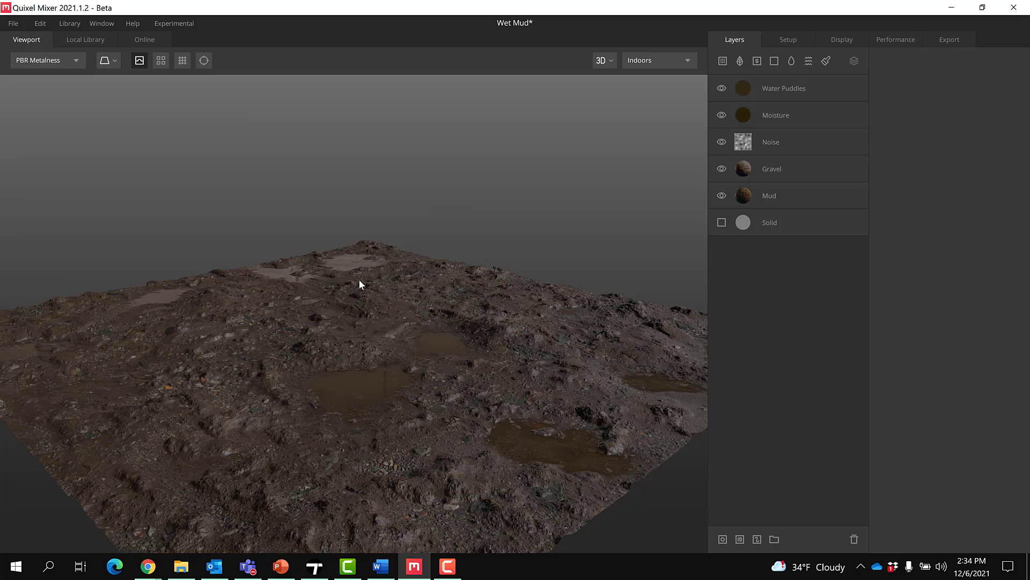
pyautogui.scroll(-10, 392, 440)
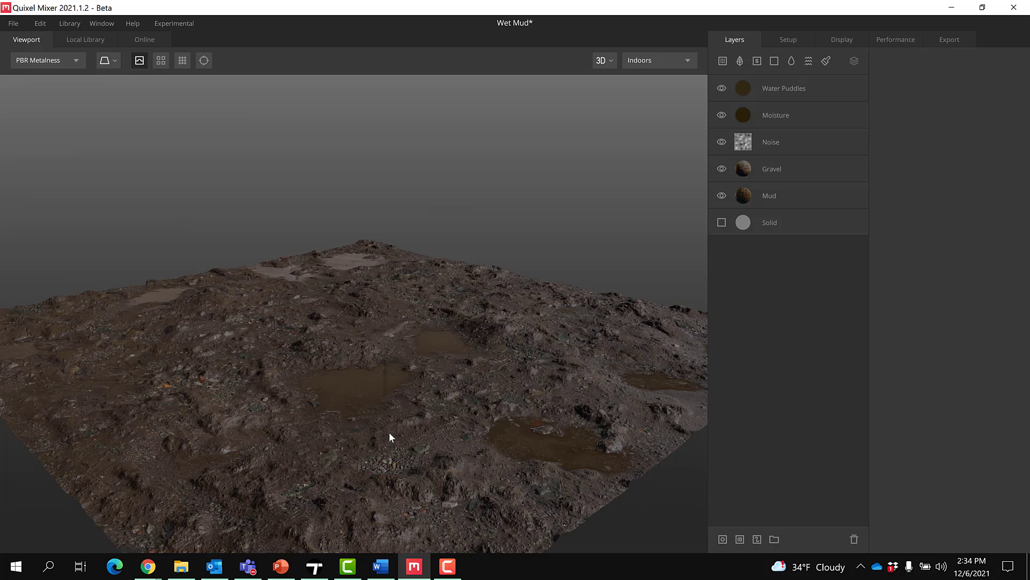
pyautogui.scroll(3, 376, 384)
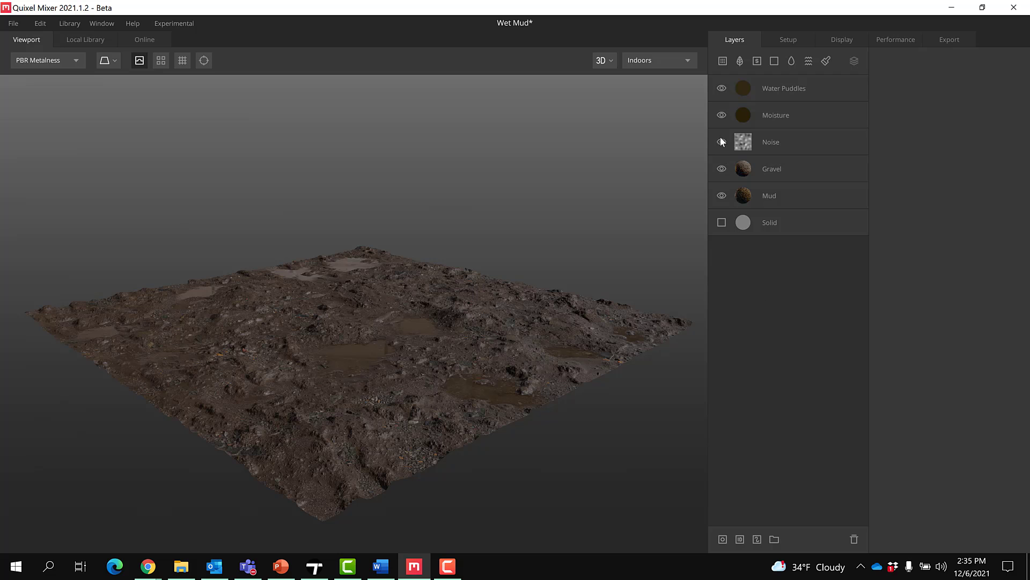
# Toggle the Water Puddles and Moisture layers off and on for comparison, and hide only Water Puddles
pyautogui.click(721, 88)
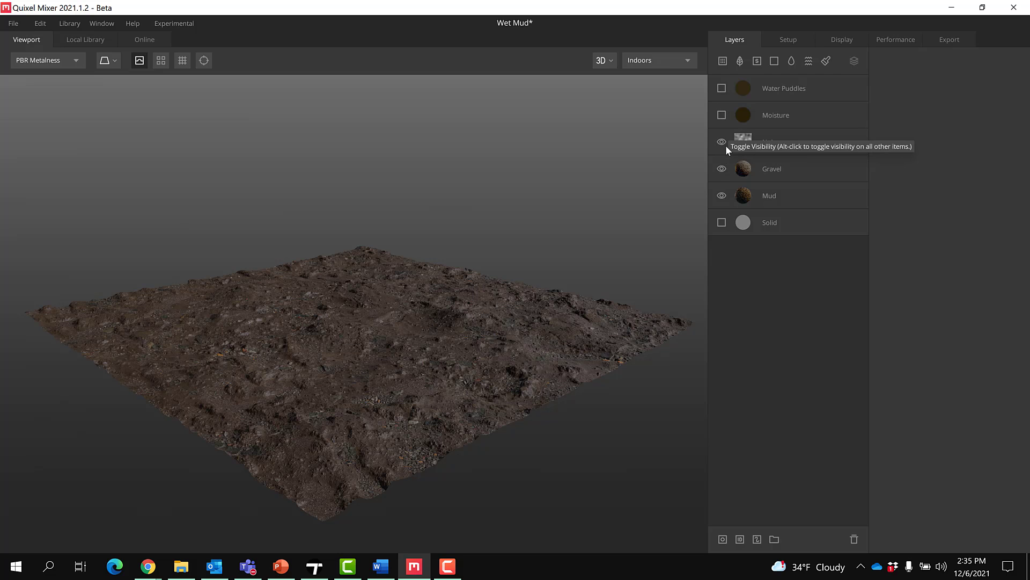
pyautogui.click(722, 89)
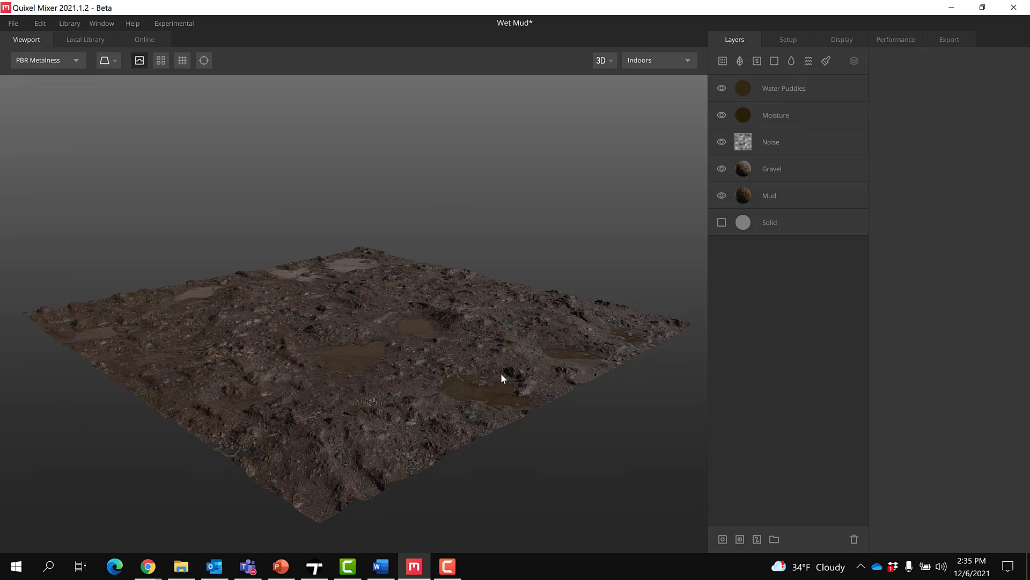
pyautogui.click(721, 88)
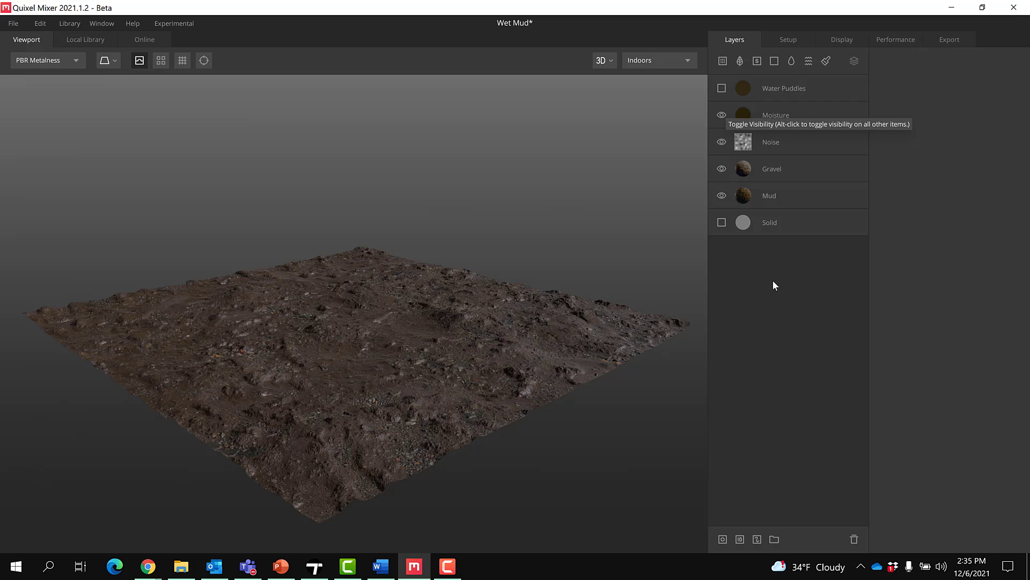
# Hide the Moisture, Noise, Gravel and Mud layers one after another to compare what each contributes
pyautogui.click(722, 115)
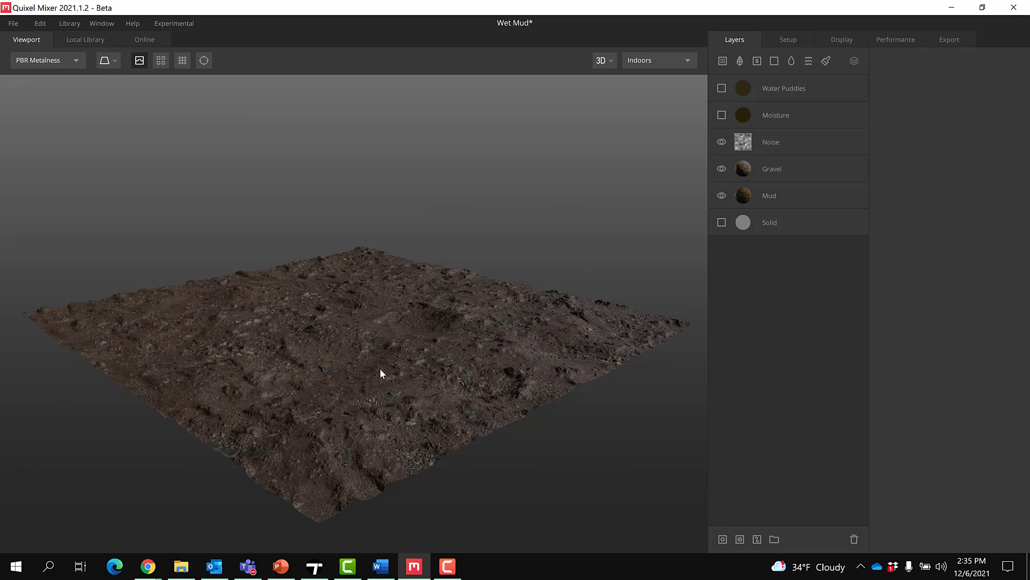
pyautogui.click(720, 142)
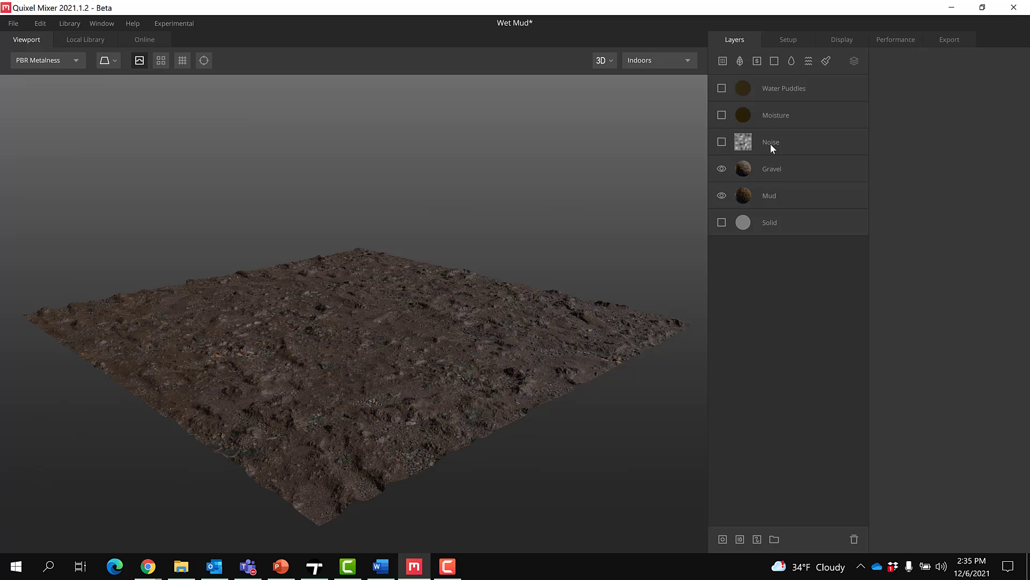
pyautogui.click(721, 169)
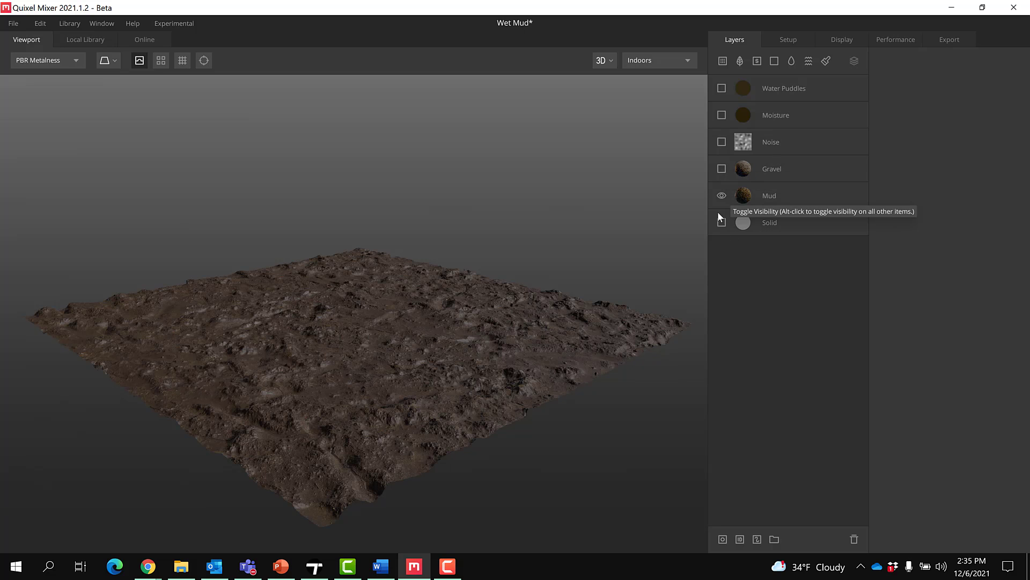
pyautogui.click(722, 195)
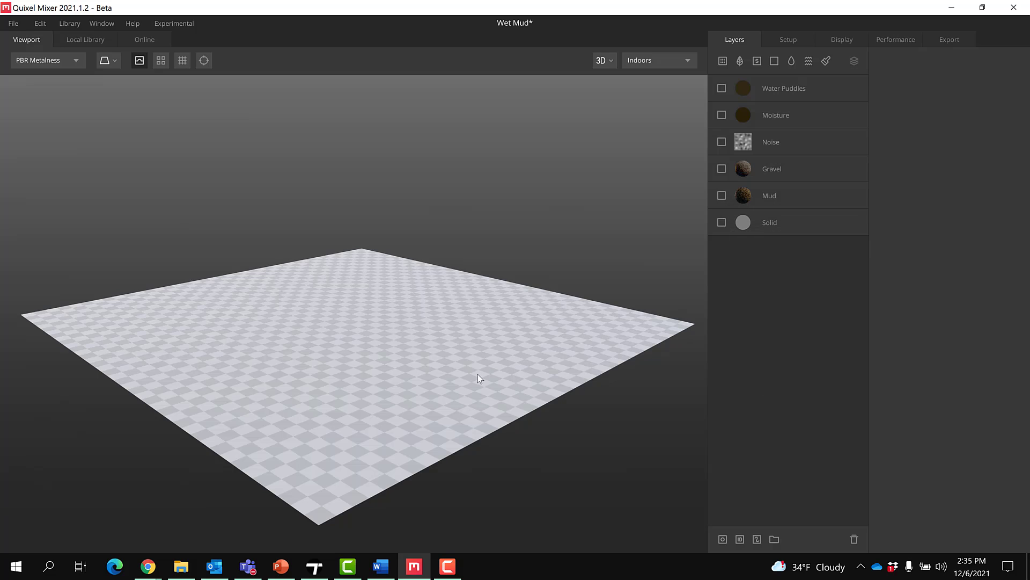
# Show the Mud, Gravel, Noise, Moisture and Water Puddles layers again, and display the Mud layer's settings
pyautogui.click(721, 195)
pyautogui.click(722, 168)
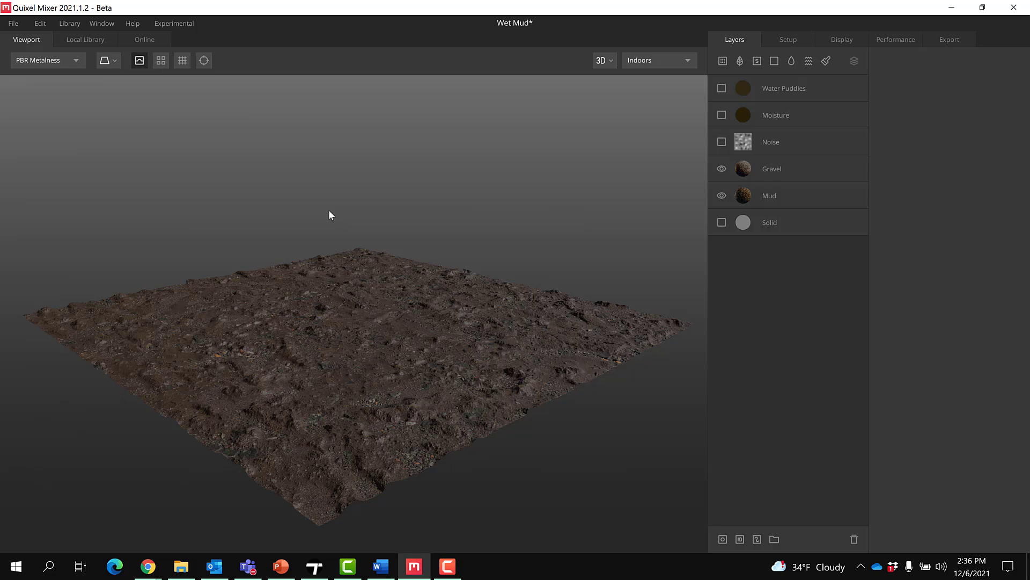
pyautogui.click(808, 200)
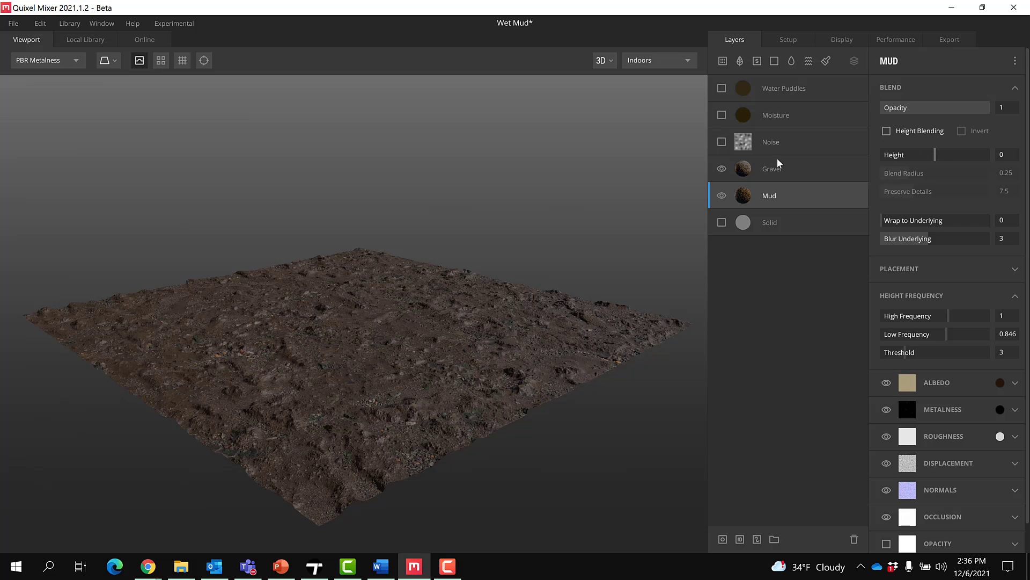
pyautogui.click(721, 141)
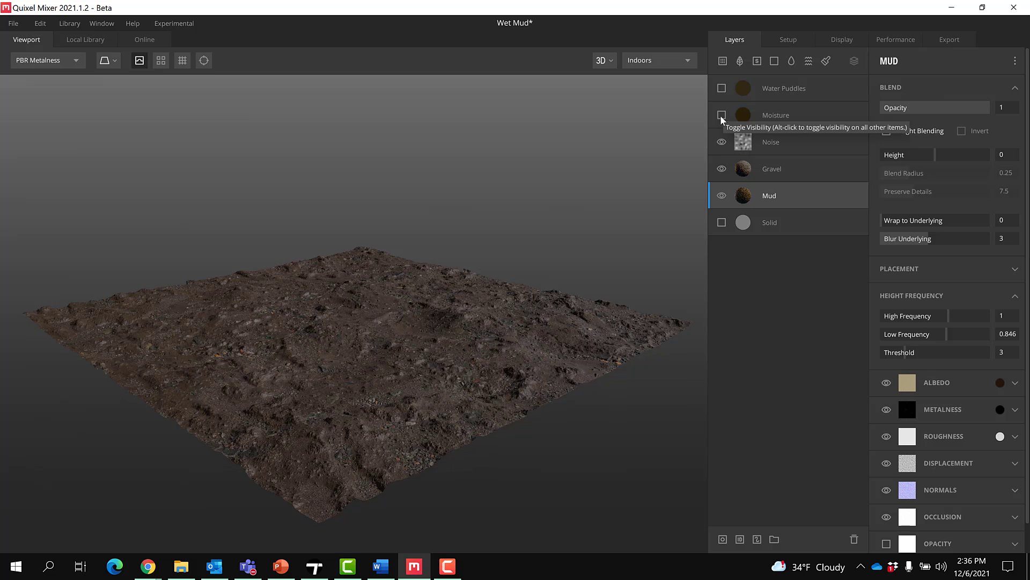
pyautogui.click(722, 115)
pyautogui.click(722, 88)
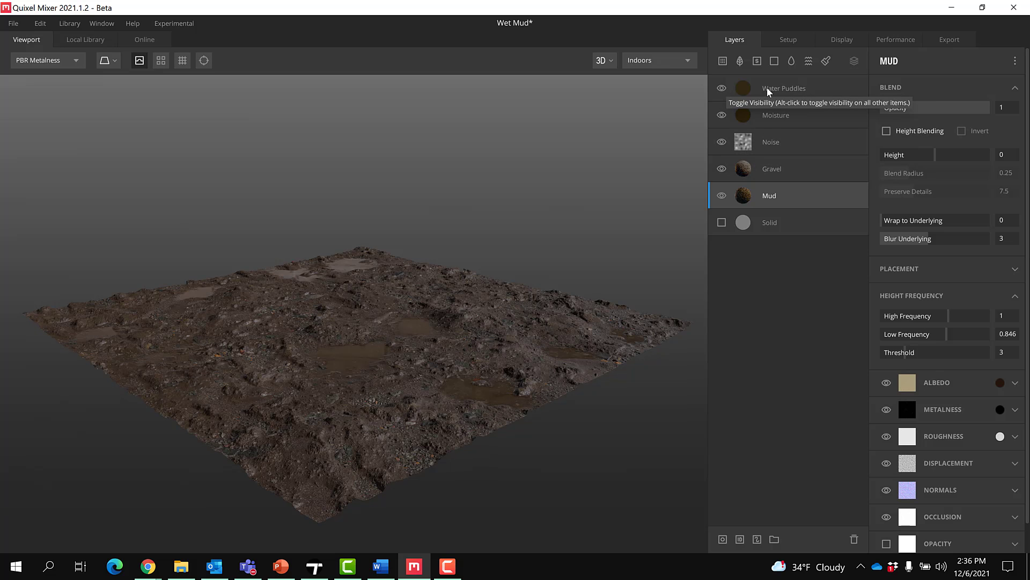
# Set the Water Puddles layer's surface Threshold to 0.284 and Radius to 0.123, and examine the puddles up close
pyautogui.click(767, 91)
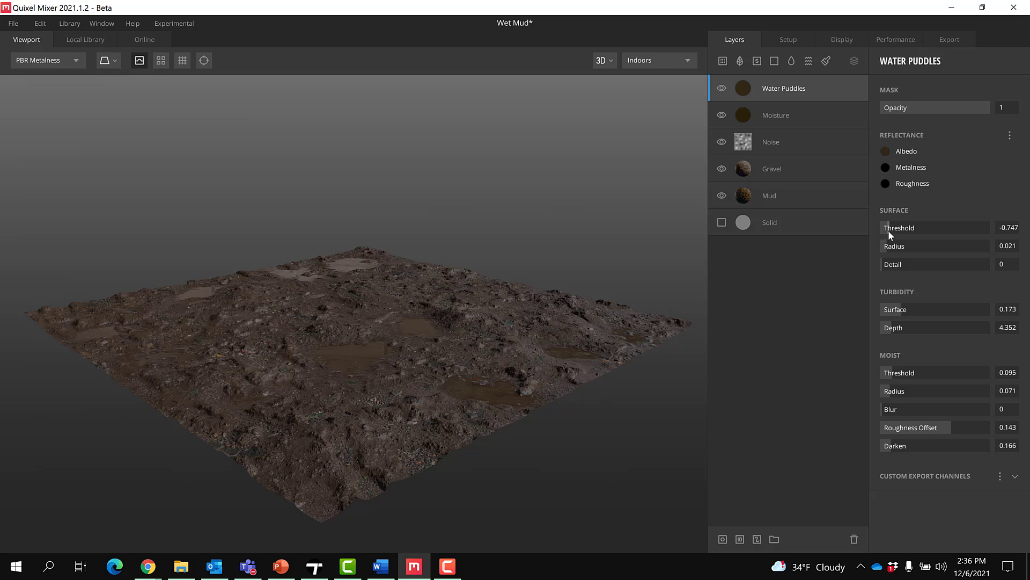
pyautogui.moveTo(890, 230); pyautogui.dragTo(895, 234)
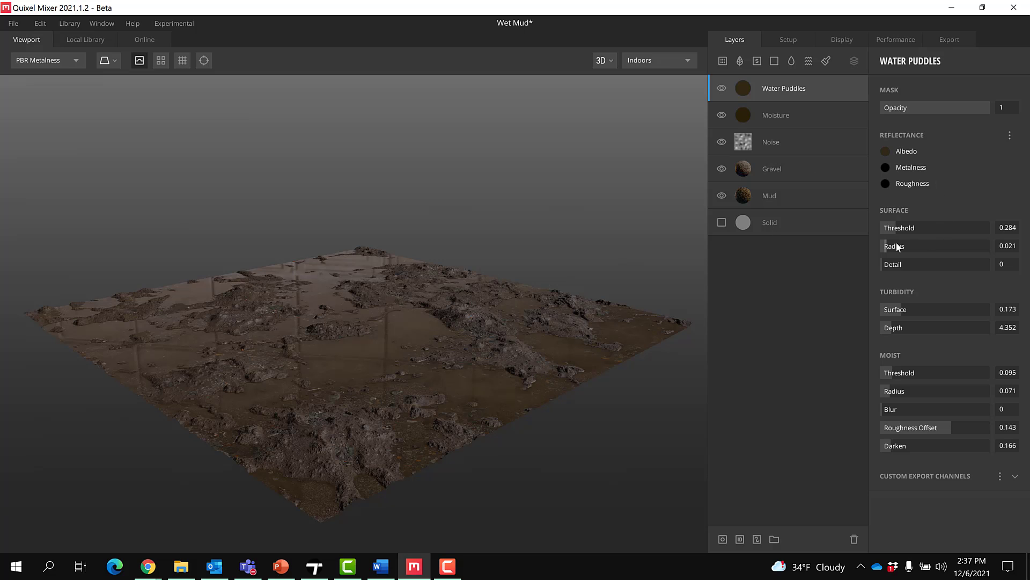
pyautogui.moveTo(887, 246)
pyautogui.mouseDown()
pyautogui.moveTo(918, 243)
pyautogui.moveTo(907, 244)
pyautogui.mouseUp()
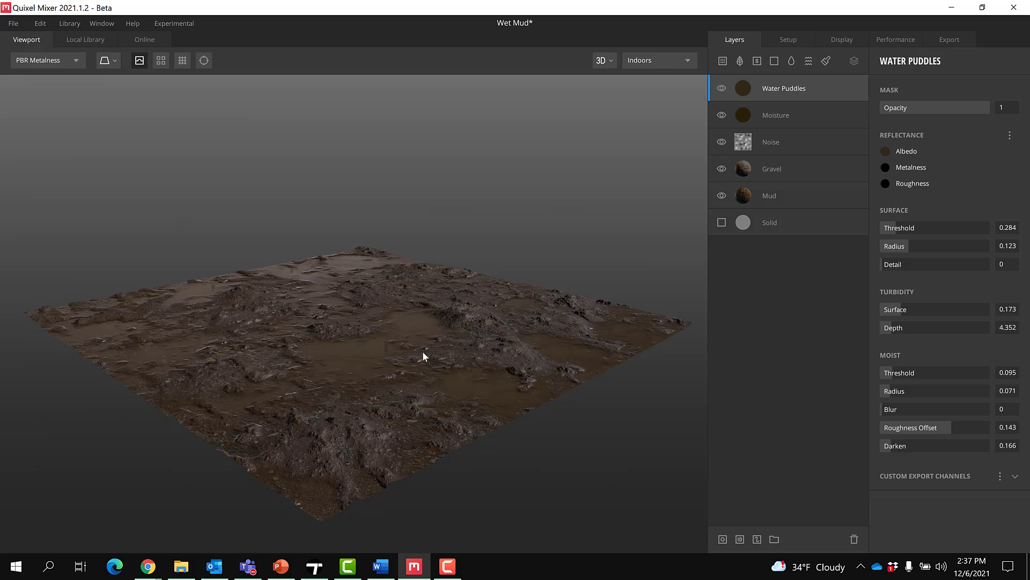
pyautogui.scroll(6, 422, 352)
pyautogui.scroll(-5, 407, 429)
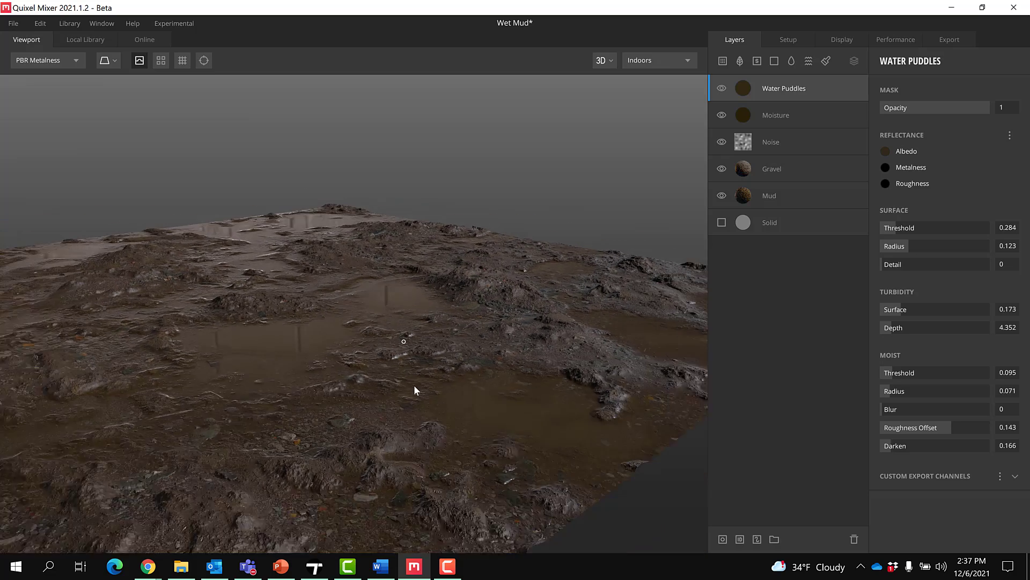
pyautogui.moveTo(440, 390); pyautogui.dragTo(411, 381, button='middle')
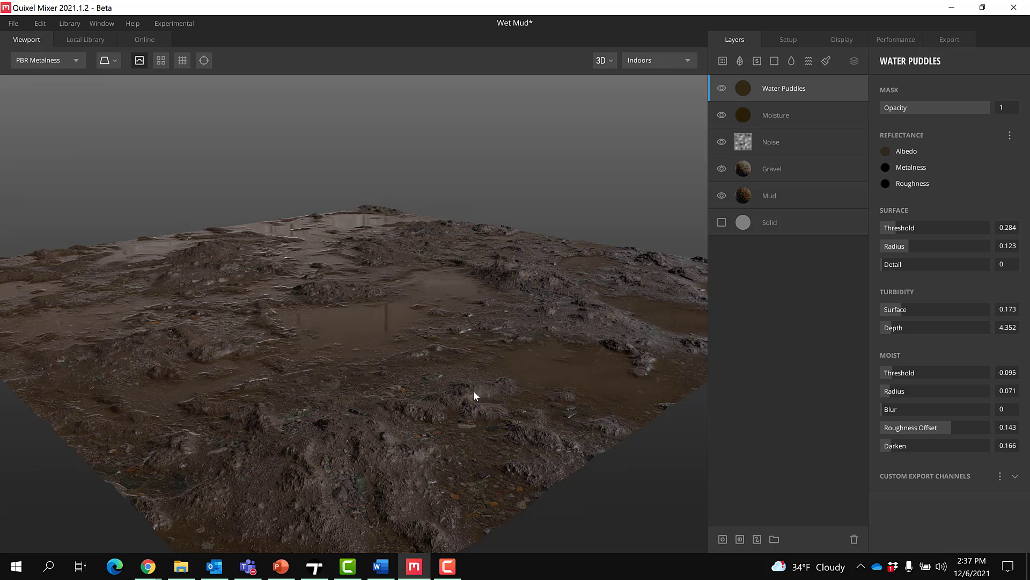
pyautogui.moveTo(476, 395); pyautogui.dragTo(393, 368)
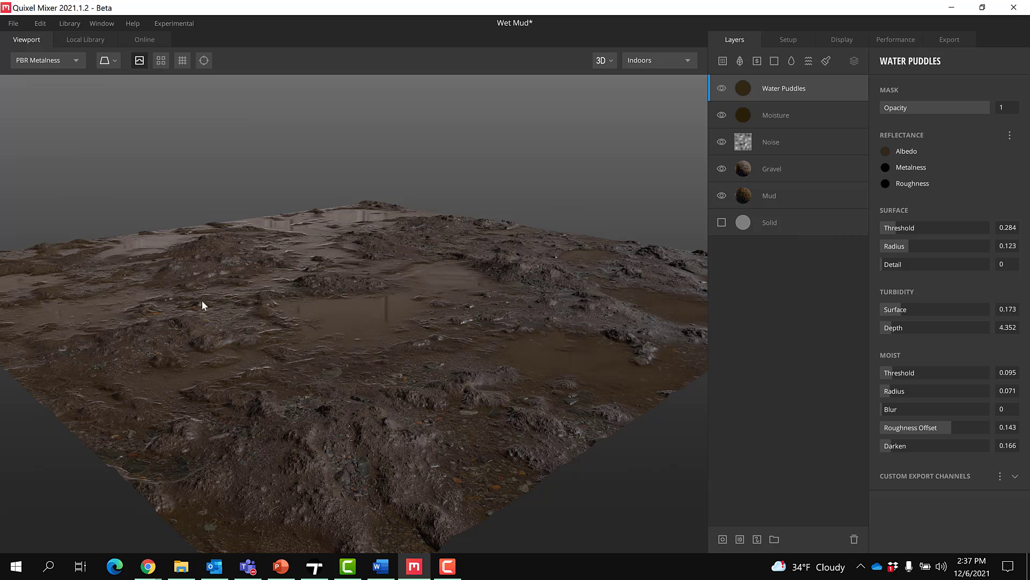
# Create a new mix named Floor Tile with a 4096 px working resolution, discarding the changes to the Wet Mud mix
pyautogui.click(21, 24)
pyautogui.click(24, 44)
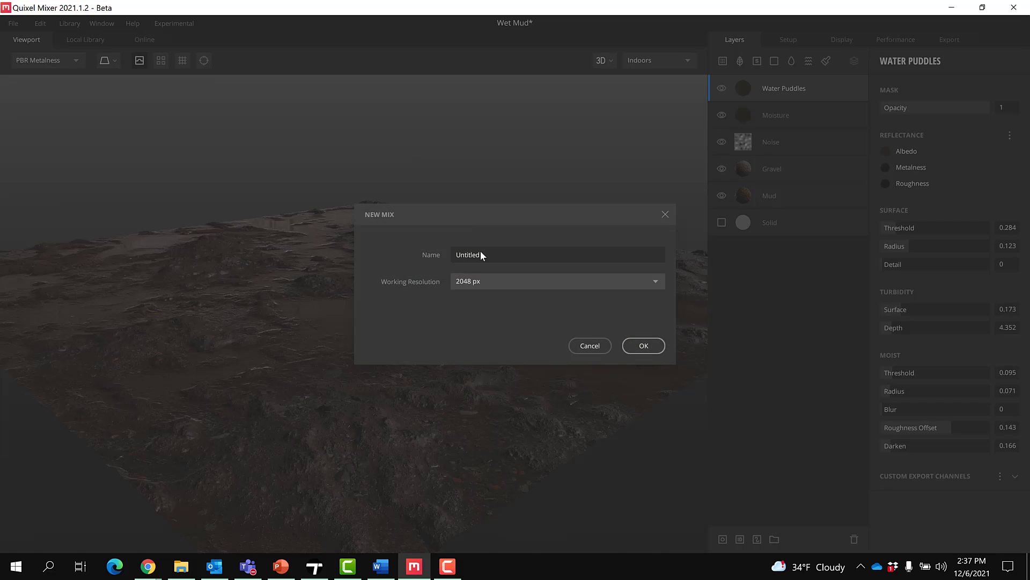
pyautogui.click(598, 288)
pyautogui.click(485, 363)
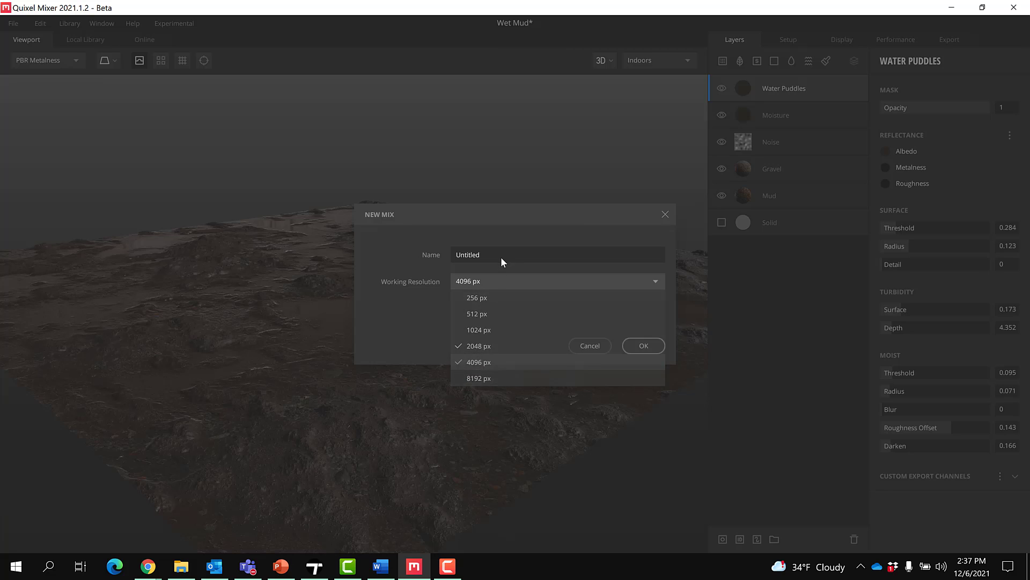
pyautogui.doubleClick(501, 250)
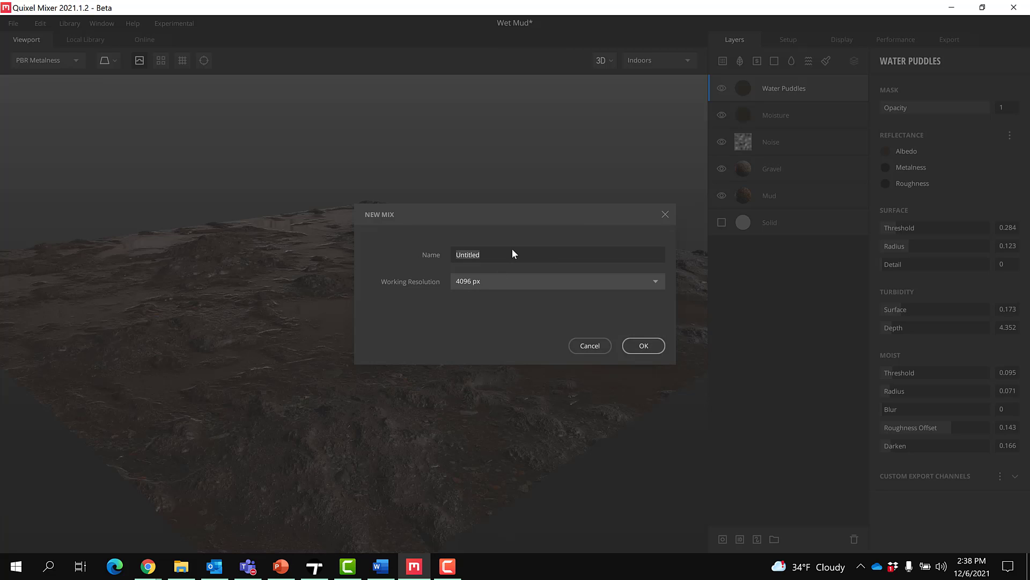
pyautogui.write('Floor Tile')
pyautogui.press('Return')
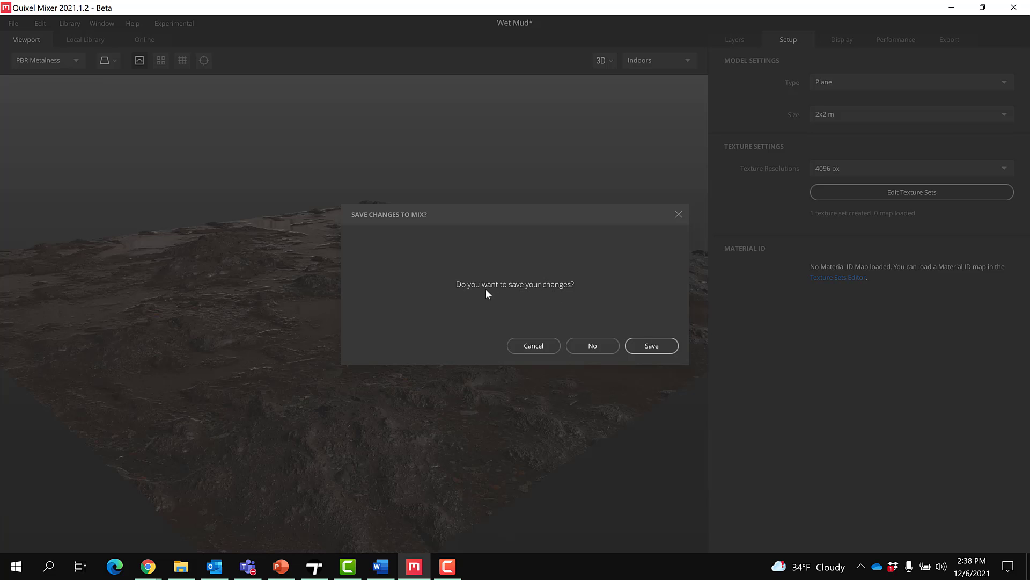
pyautogui.click(590, 347)
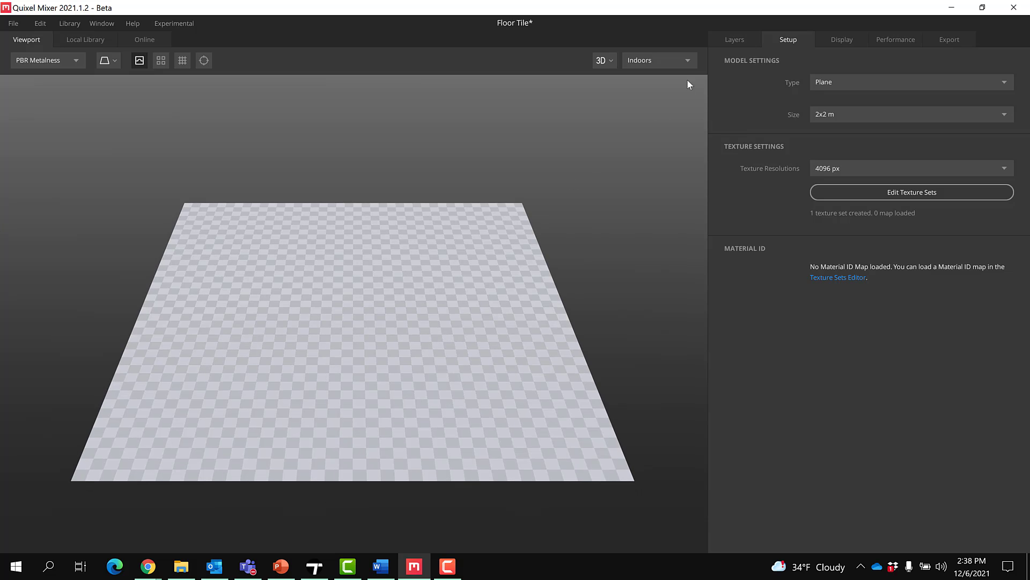
# Add a solid layer as the base of the empty Floor Tile mix
pyautogui.click(733, 39)
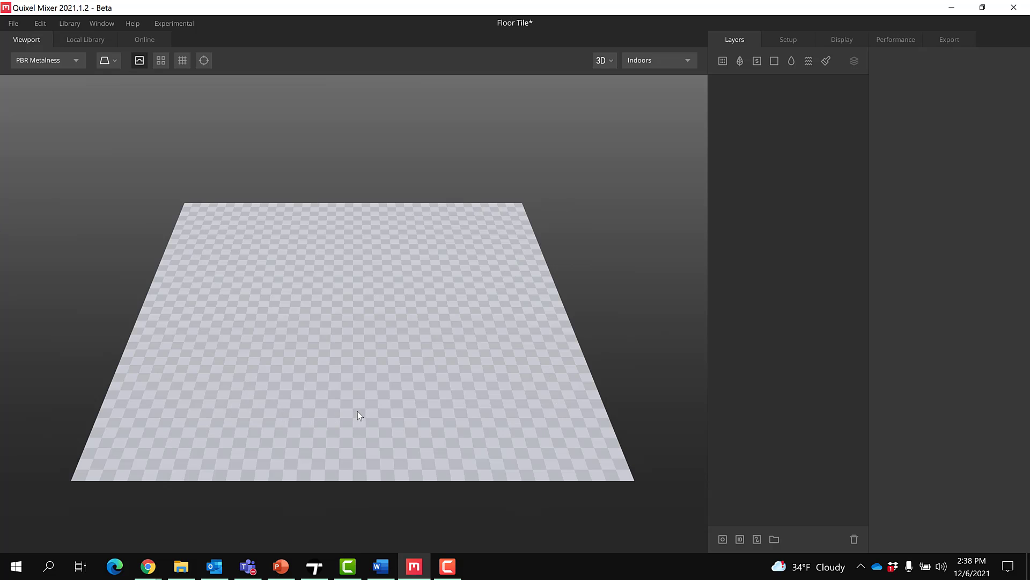
pyautogui.moveTo(357, 411); pyautogui.dragTo(362, 408, button='middle')
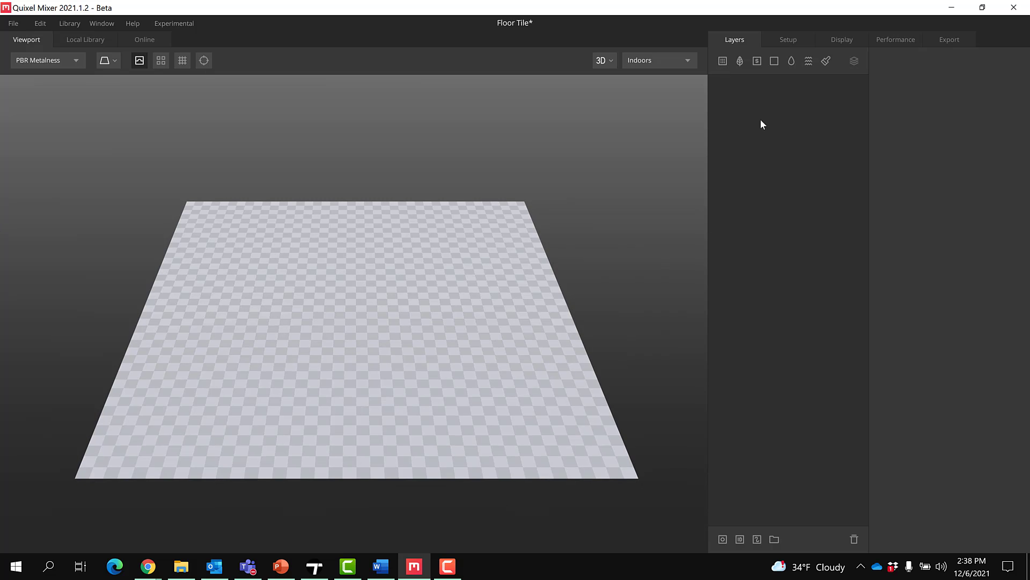
pyautogui.click(774, 61)
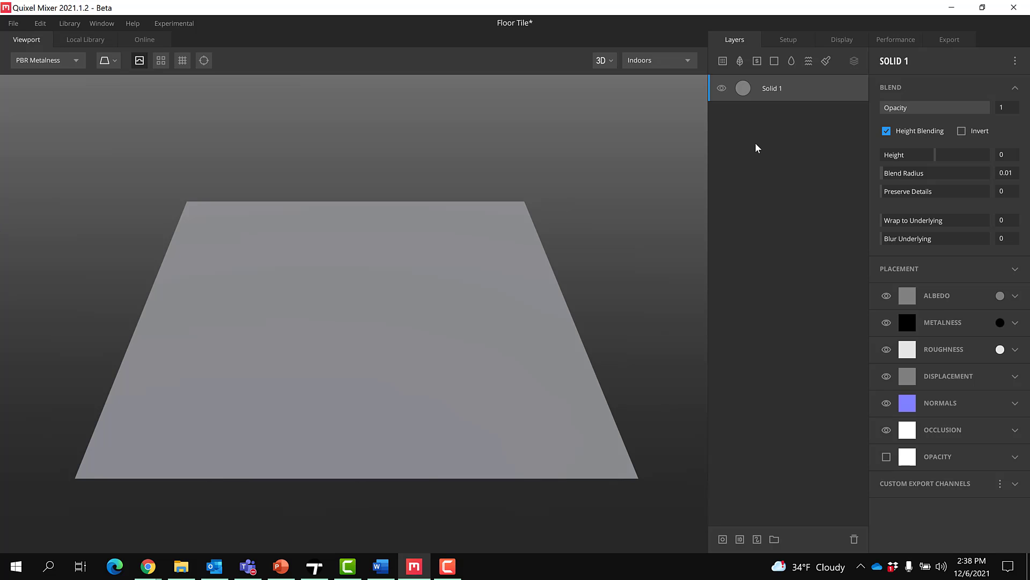
# Start adding a surface layer and browse the online library's surfaces in the Tiles category
pyautogui.click(723, 62)
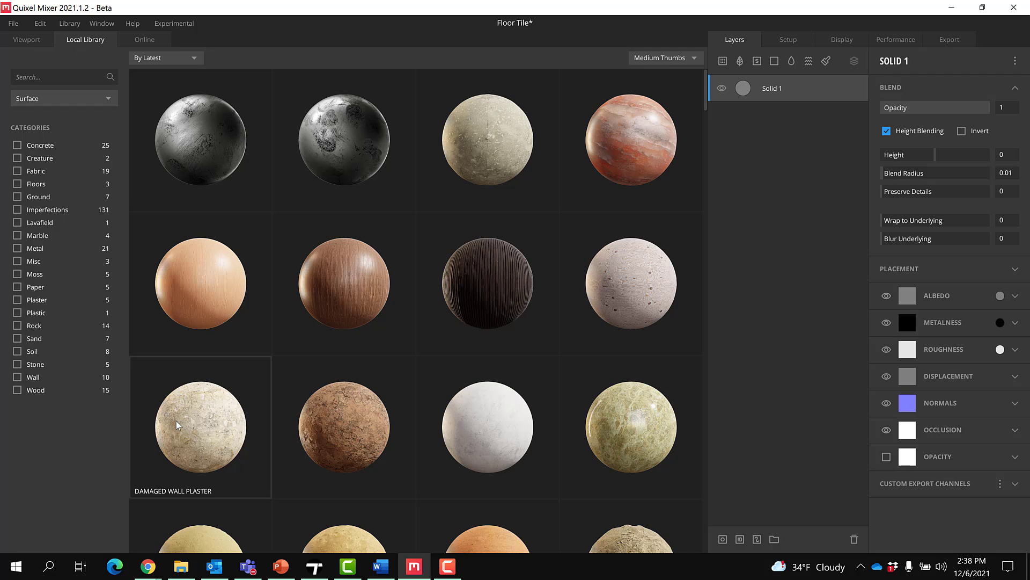
pyautogui.click(153, 40)
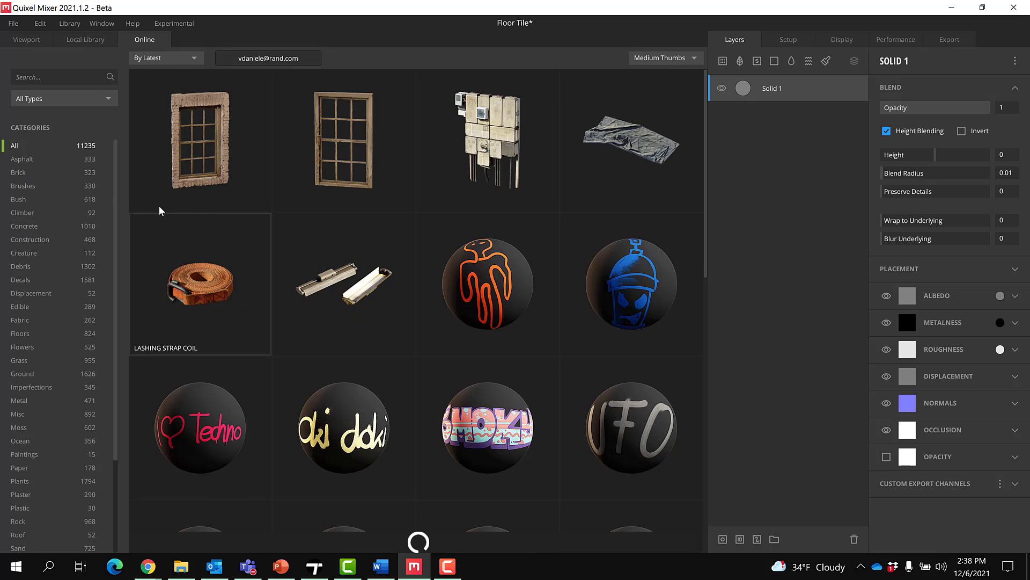
pyautogui.click(61, 99)
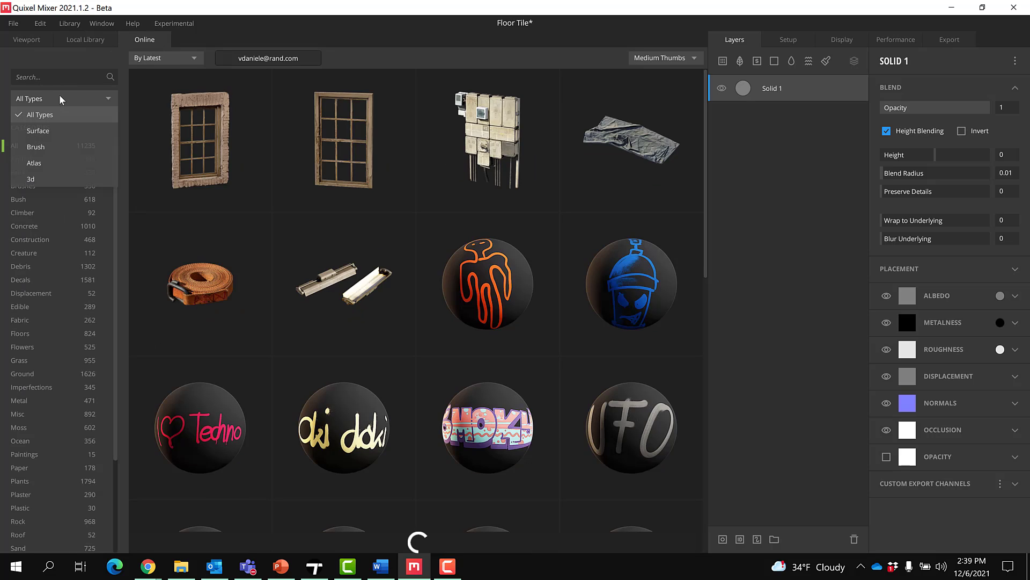
pyautogui.click(38, 130)
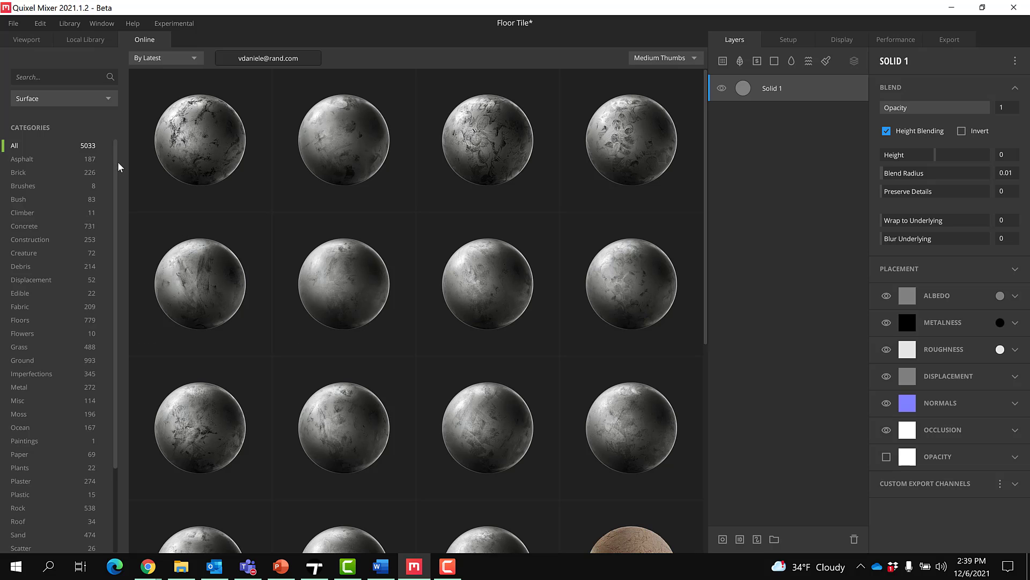
pyautogui.moveTo(115, 162); pyautogui.dragTo(119, 295)
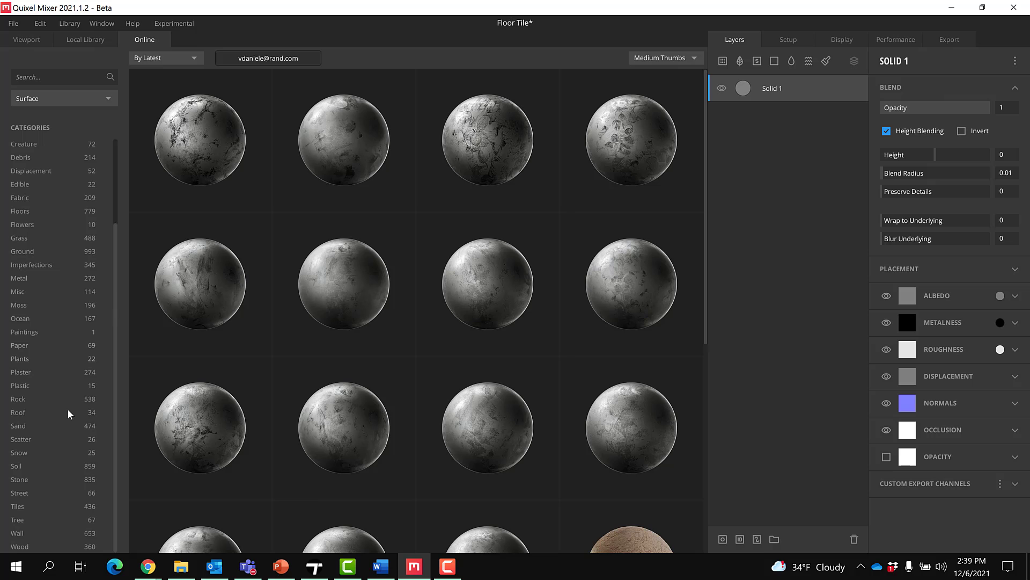
pyautogui.click(17, 506)
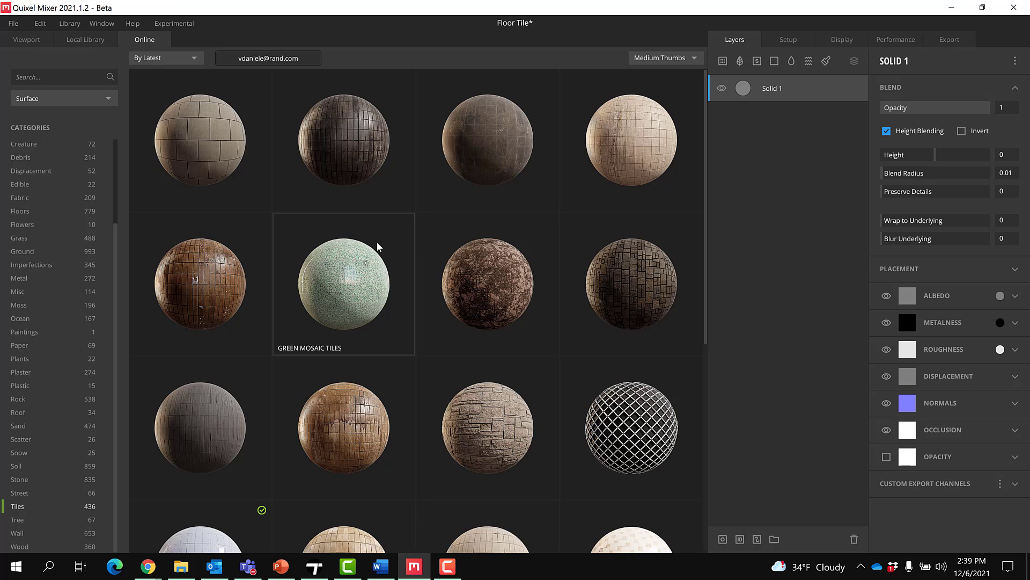
pyautogui.scroll(-5, 375, 247)
pyautogui.scroll(-5, 369, 250)
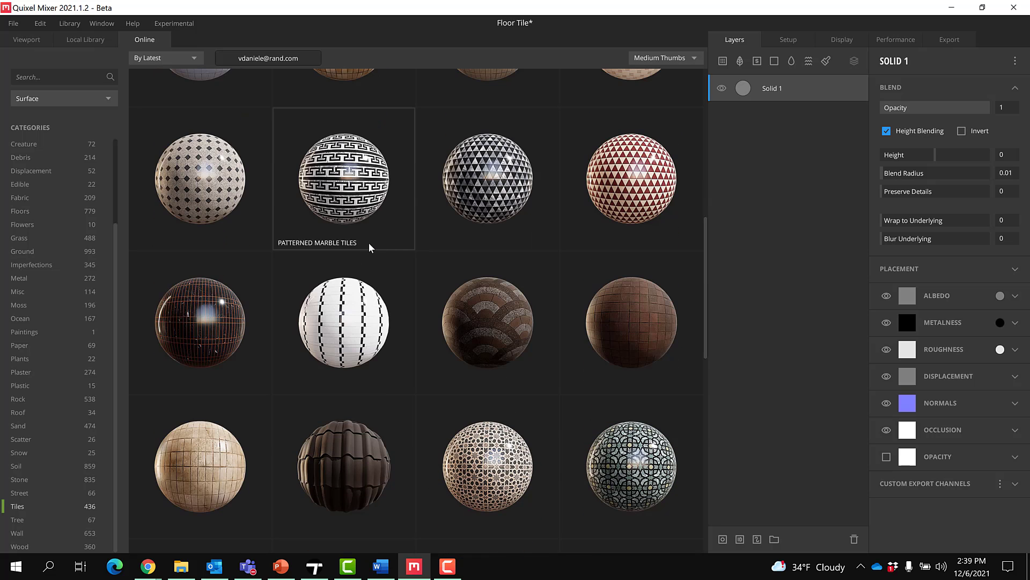
# Filter the local library's surfaces to Floors and add Stone Marble as a layer above the solid
pyautogui.click(75, 42)
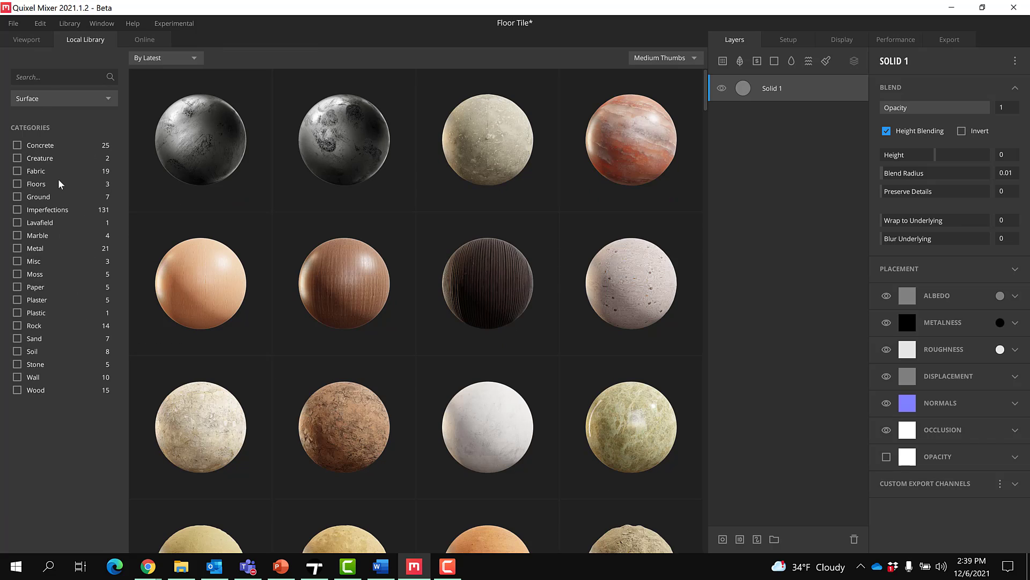
pyautogui.click(18, 184)
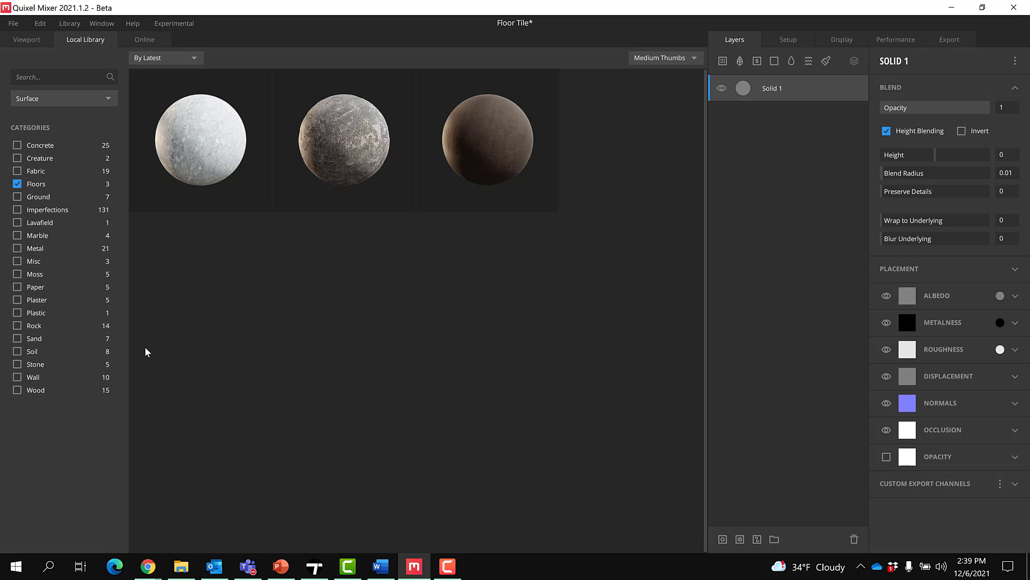
pyautogui.click(196, 125)
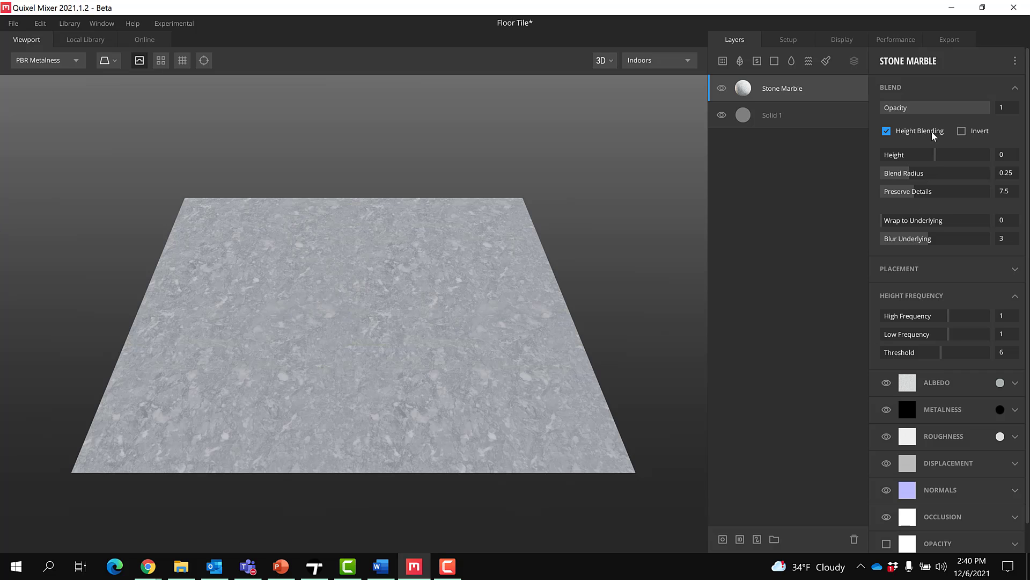
# Set Repetitions X to 7 in the Stone Marble layer's tiling placement
pyautogui.click(905, 270)
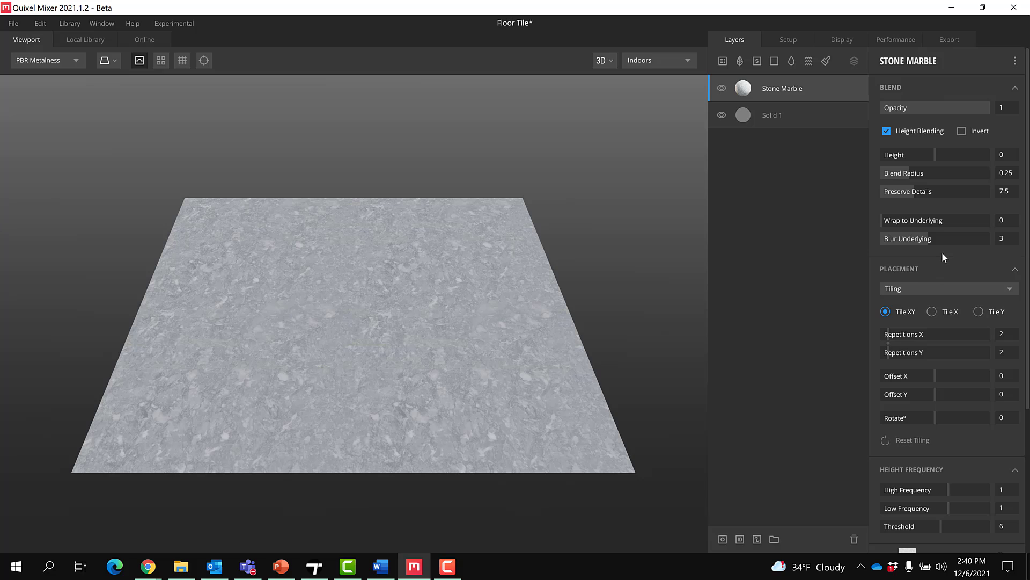
pyautogui.scroll(-2, 907, 298)
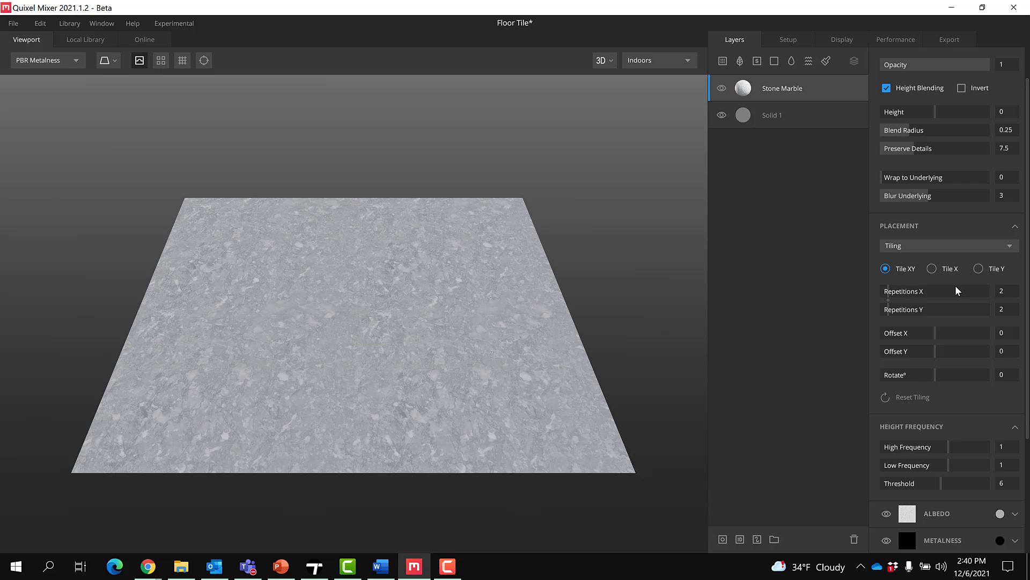
pyautogui.moveTo(895, 292); pyautogui.dragTo(929, 294)
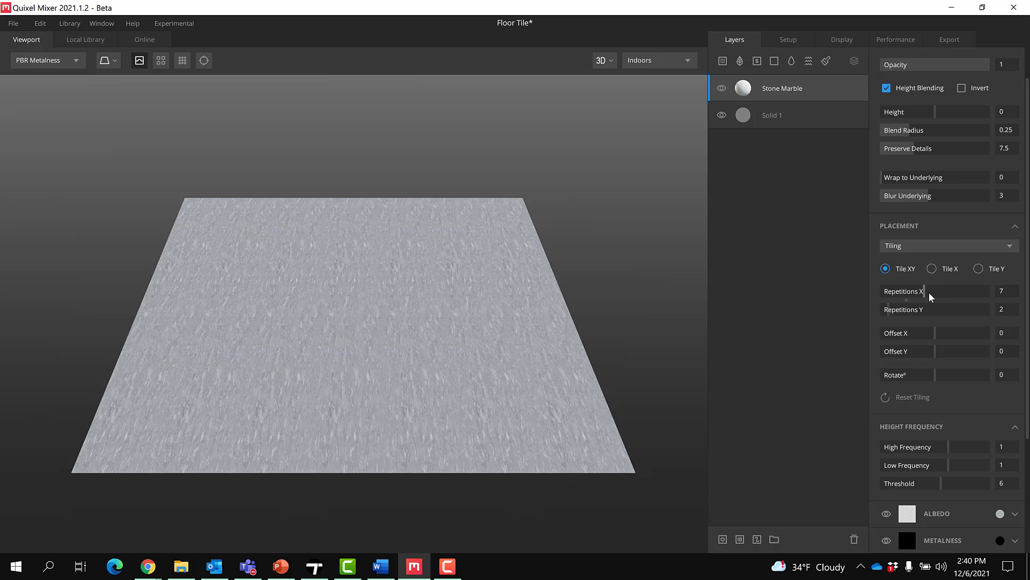
# Set both Repetitions X and Repetitions Y to 1 in the Stone Marble layer's tiling placement
pyautogui.click(1005, 293)
pyautogui.write('1')
pyautogui.click(1005, 310)
pyautogui.write('1')
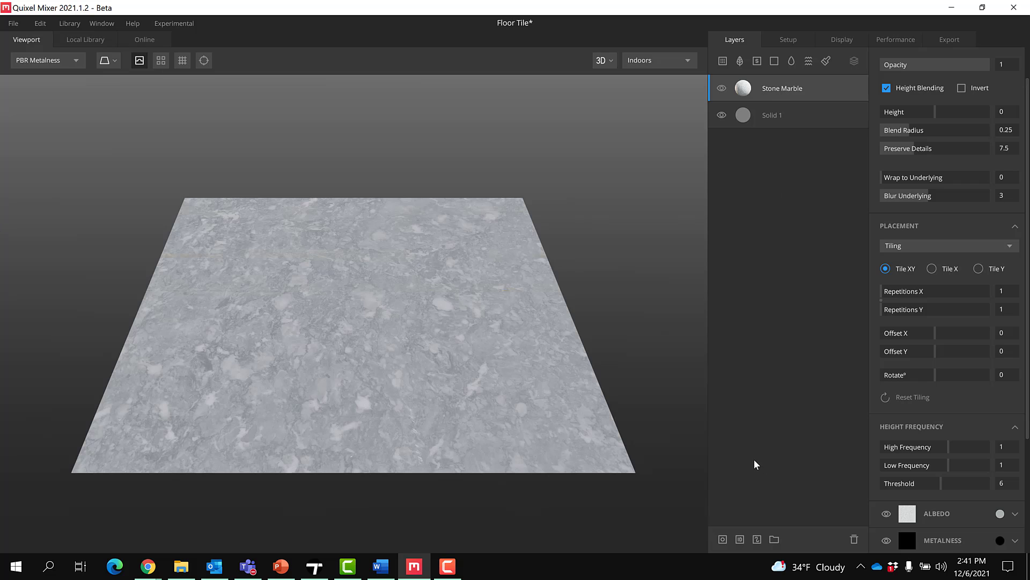
# Add a mask stack to the Stone Marble layer and give it a Square pattern
pyautogui.click(722, 540)
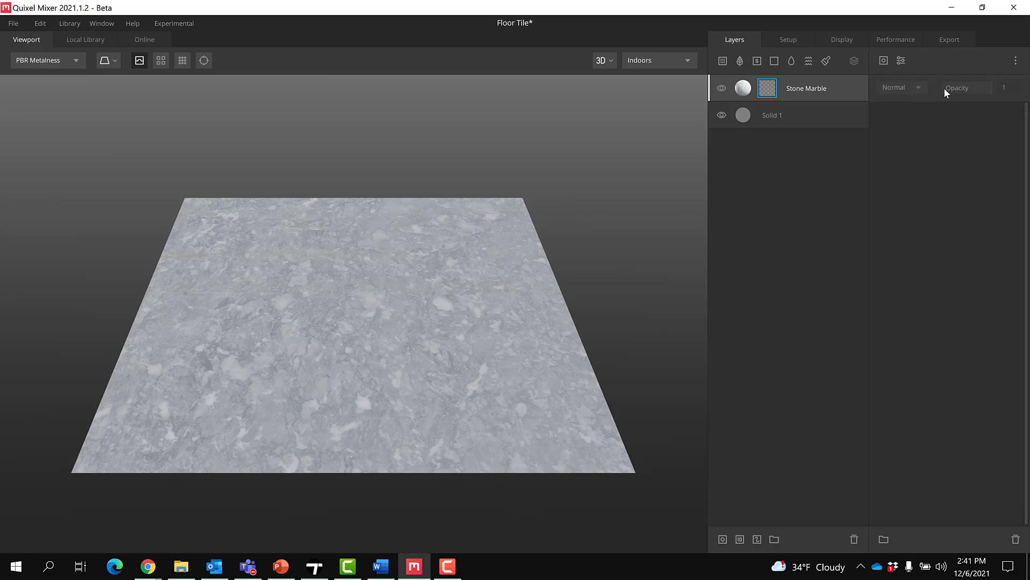
pyautogui.click(883, 60)
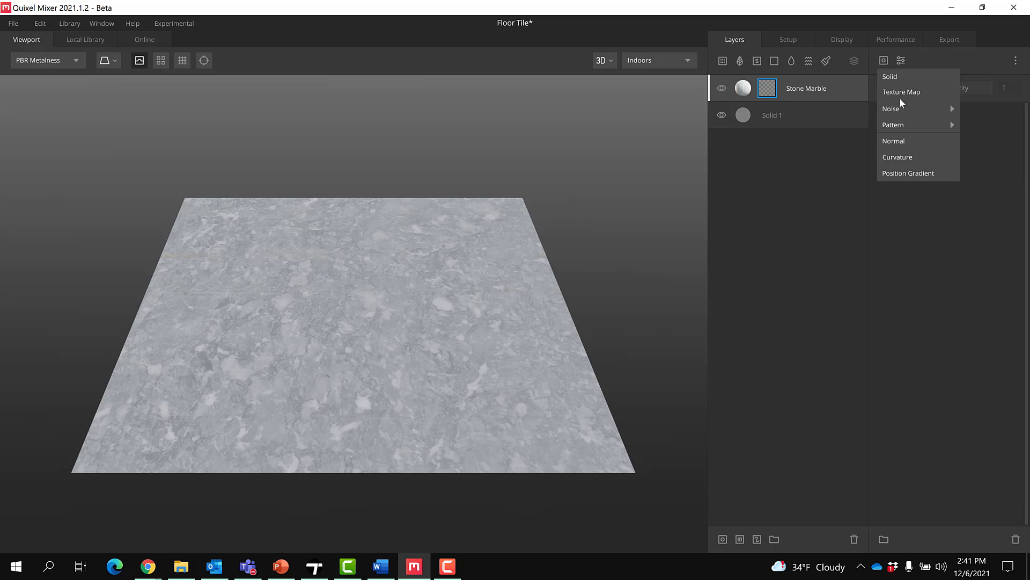
pyautogui.moveTo(912, 124)
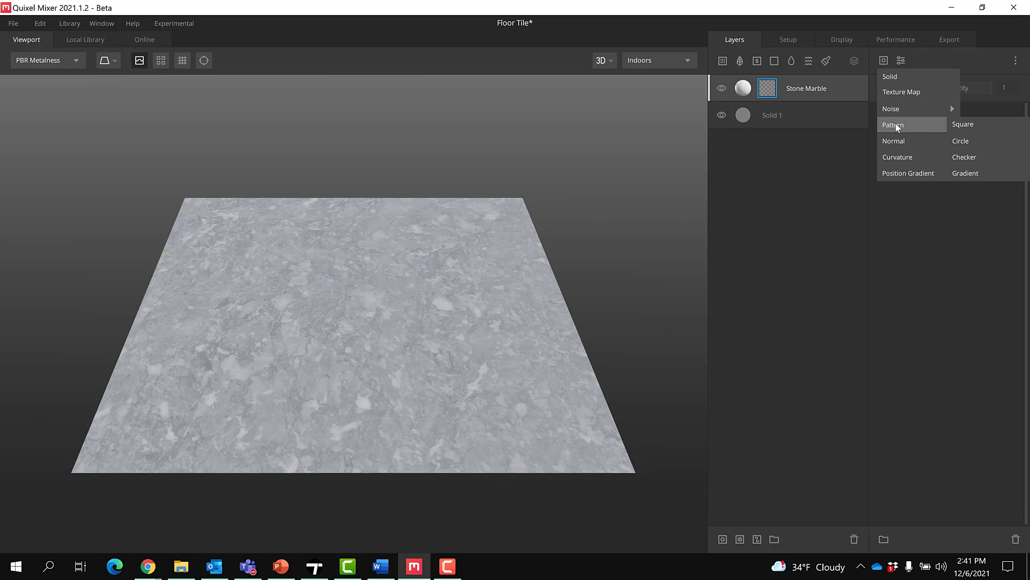
pyautogui.click(963, 126)
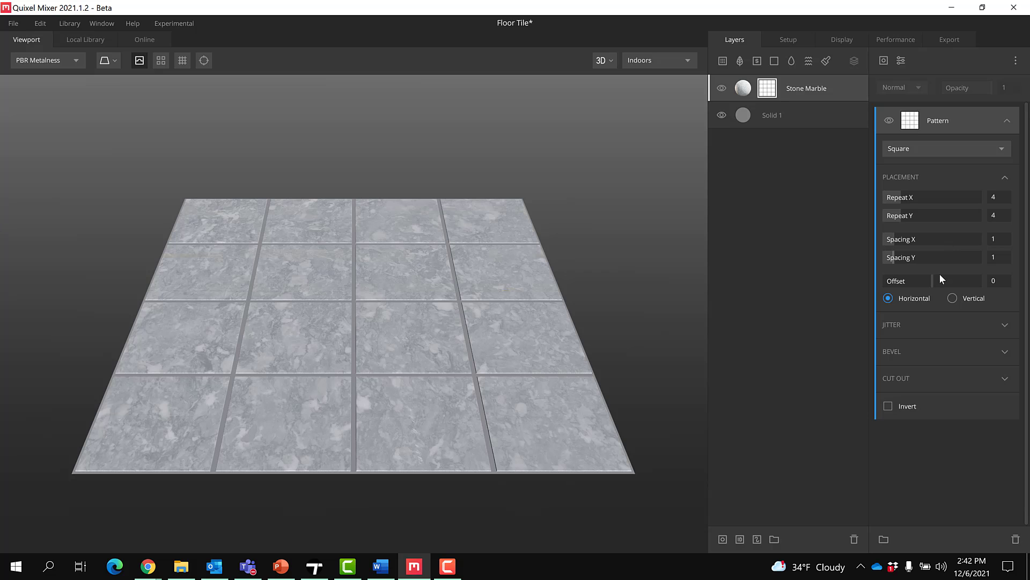
# Try horizontal offsets of about 0.2 and 1 on the square pattern and return the offset to 0
pyautogui.moveTo(932, 279)
pyautogui.mouseDown()
pyautogui.moveTo(954, 278)
pyautogui.moveTo(915, 276)
pyautogui.moveTo(945, 277)
pyautogui.mouseUp()
pyautogui.click(1002, 280)
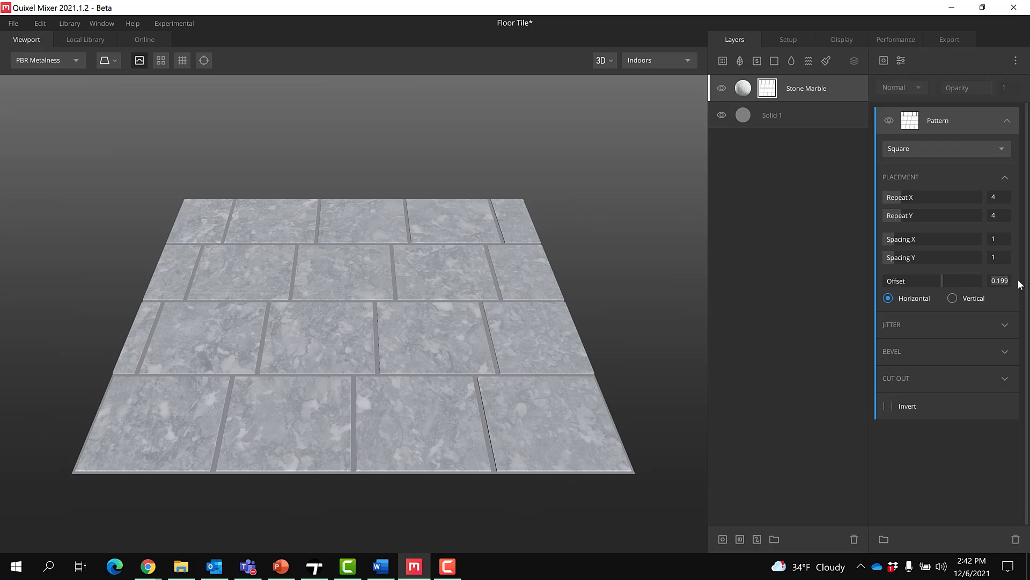
pyautogui.write('1')
pyautogui.press('Return')
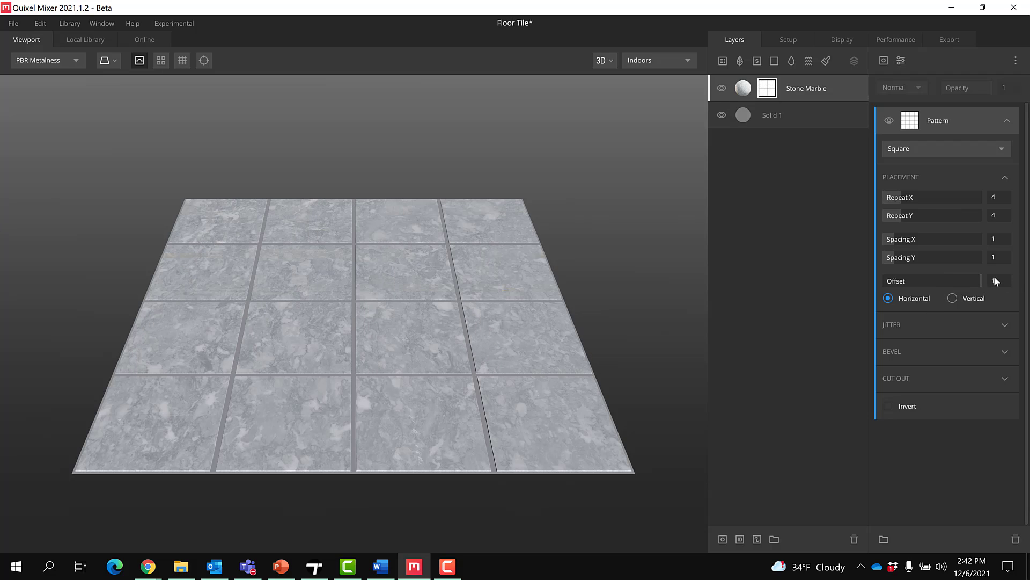
pyautogui.write('0')
# Set Spacing X and Spacing Y of the square pattern to 0.25 for thinner joints
pyautogui.moveTo(936, 238); pyautogui.dragTo(888, 242)
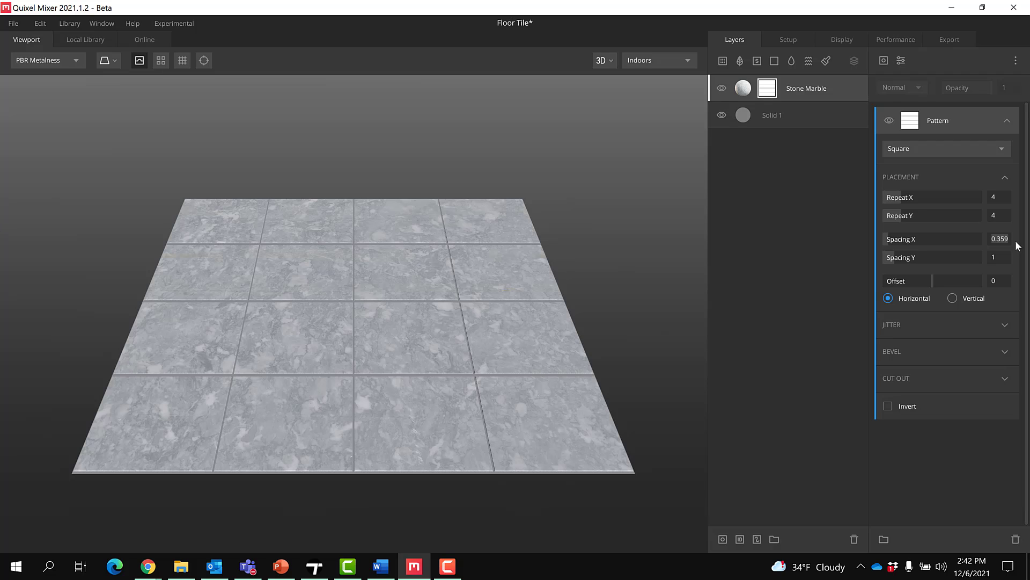
pyautogui.write('.25')
pyautogui.click(997, 258)
pyautogui.write('.25')
pyautogui.press('Return')
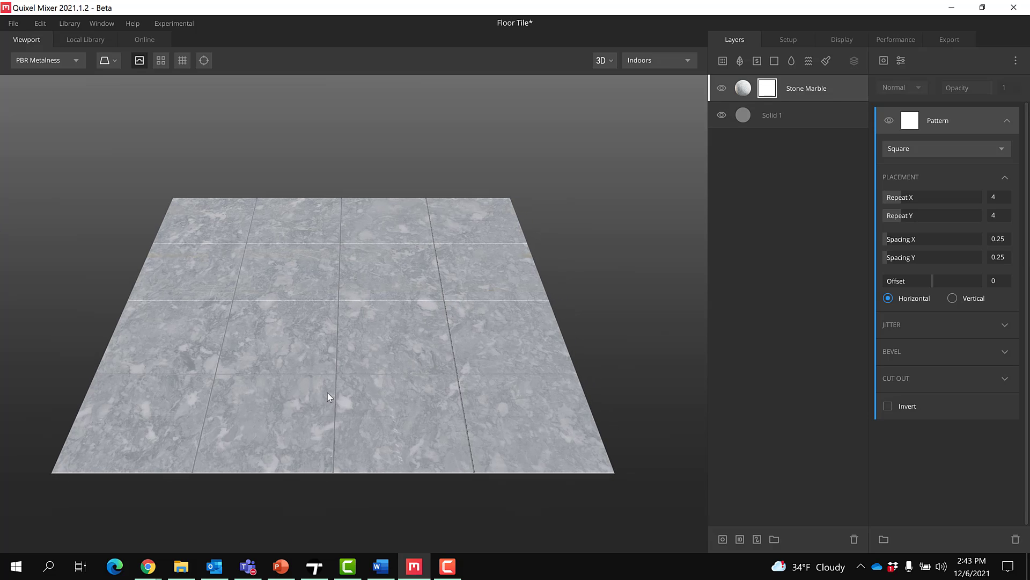
# Try the square pattern with Repeat X at 13 and 8 and with a horizontal offset
pyautogui.scroll(2, 327, 393)
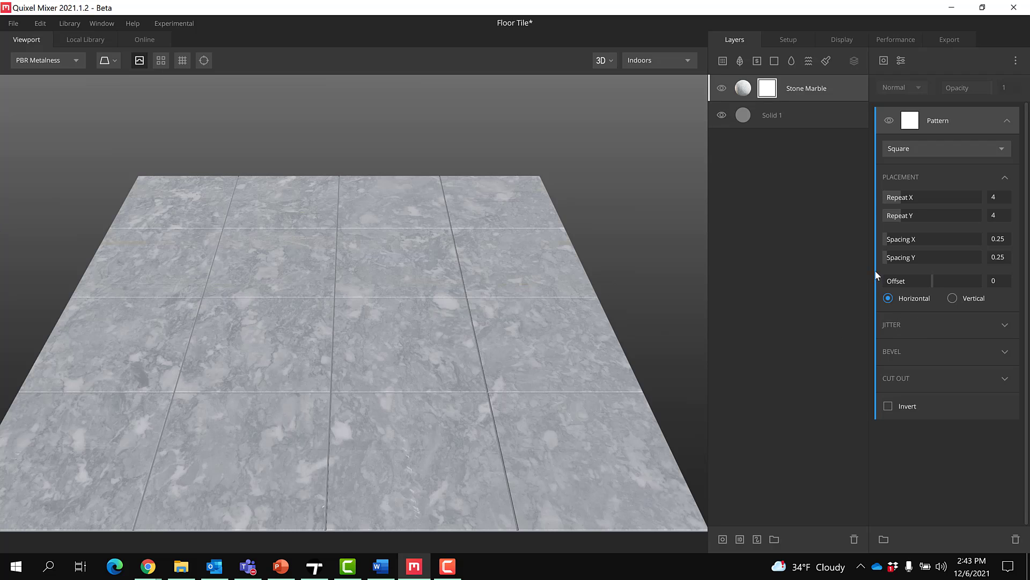
pyautogui.click(934, 196)
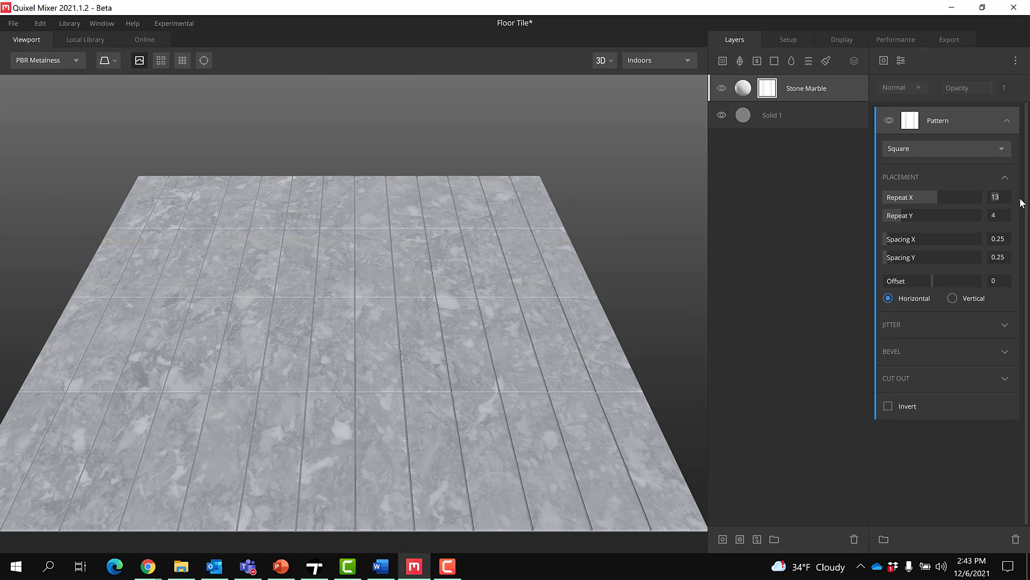
pyautogui.write('8')
pyautogui.click(1003, 215)
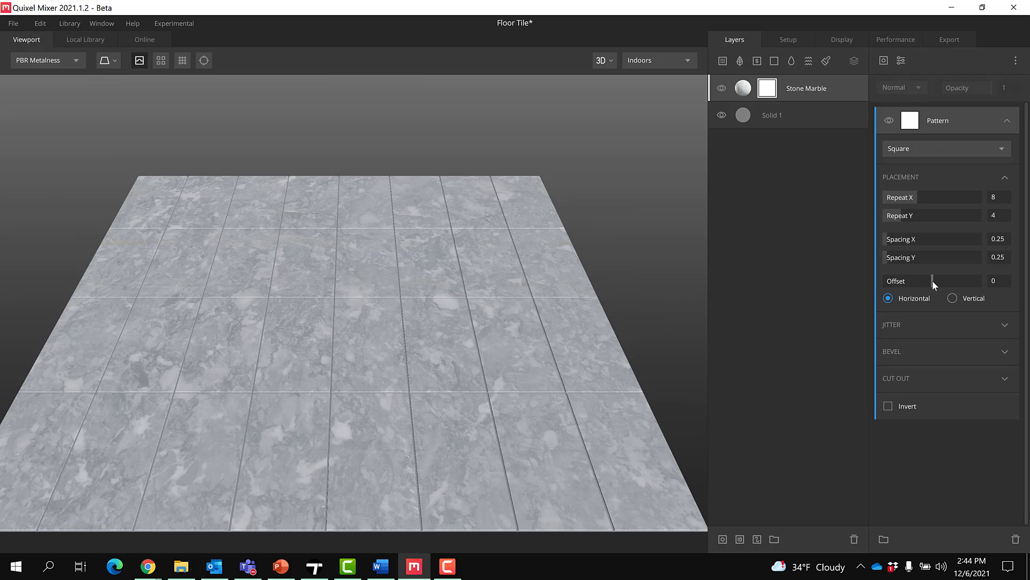
pyautogui.moveTo(932, 280)
pyautogui.mouseDown()
pyautogui.moveTo(959, 281)
pyautogui.moveTo(932, 279)
pyautogui.mouseUp()
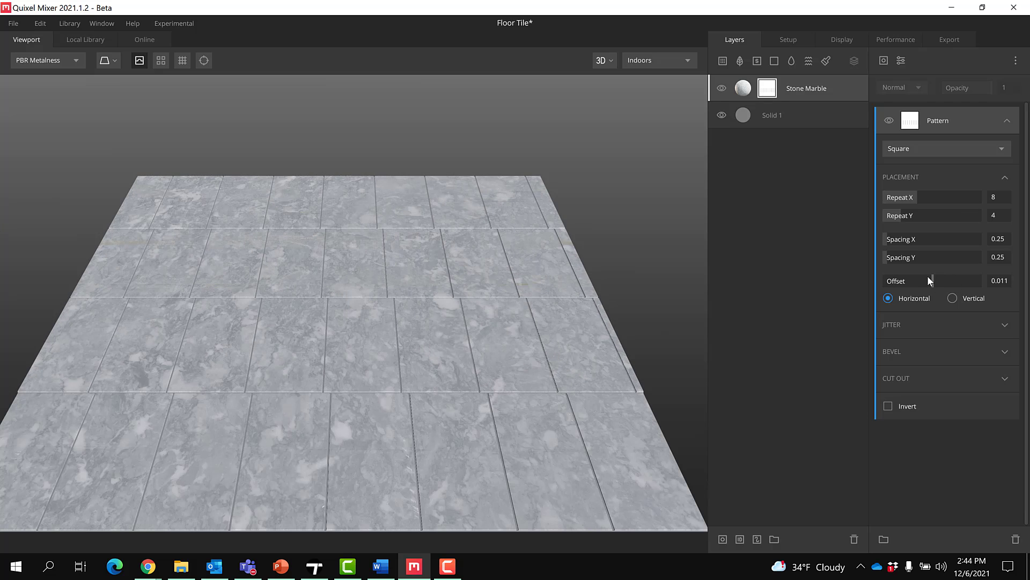
# Set the square pattern to Repeat X 4 and Repeat Y 8 with a horizontal offset of 0.5
pyautogui.click(996, 211)
pyautogui.write('8')
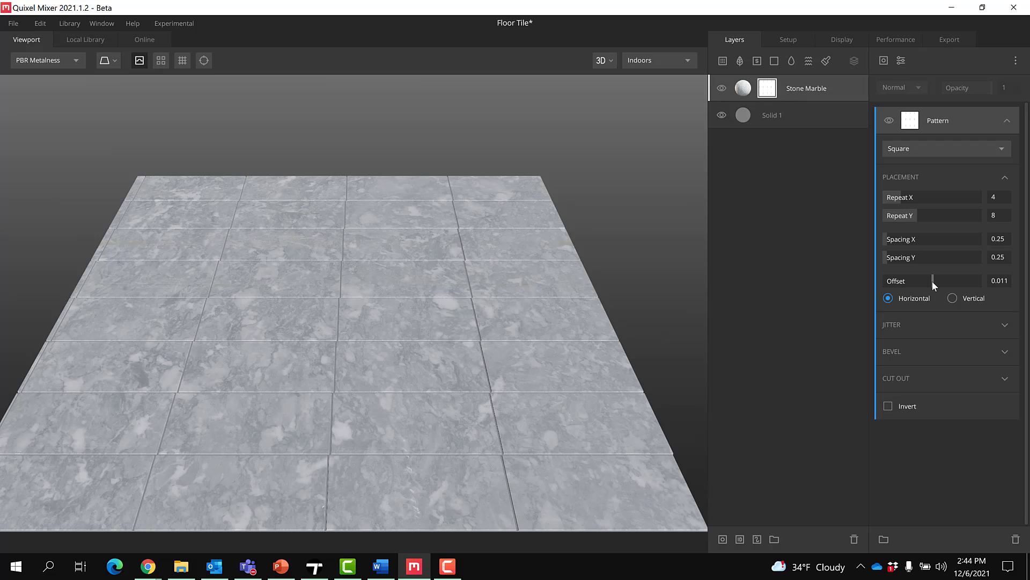
pyautogui.moveTo(932, 282); pyautogui.dragTo(913, 284)
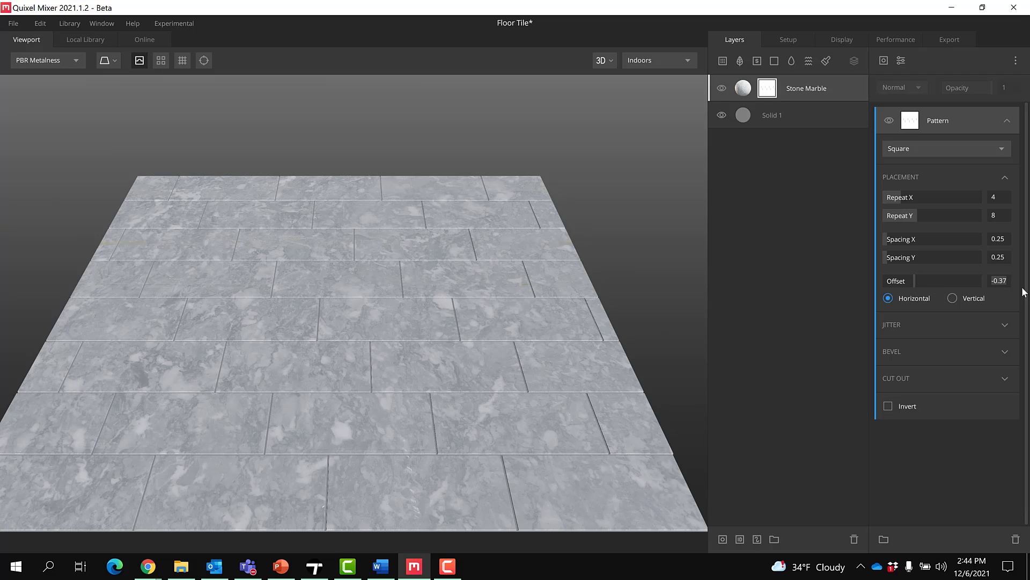
pyautogui.write('.5')
pyautogui.press('Return')
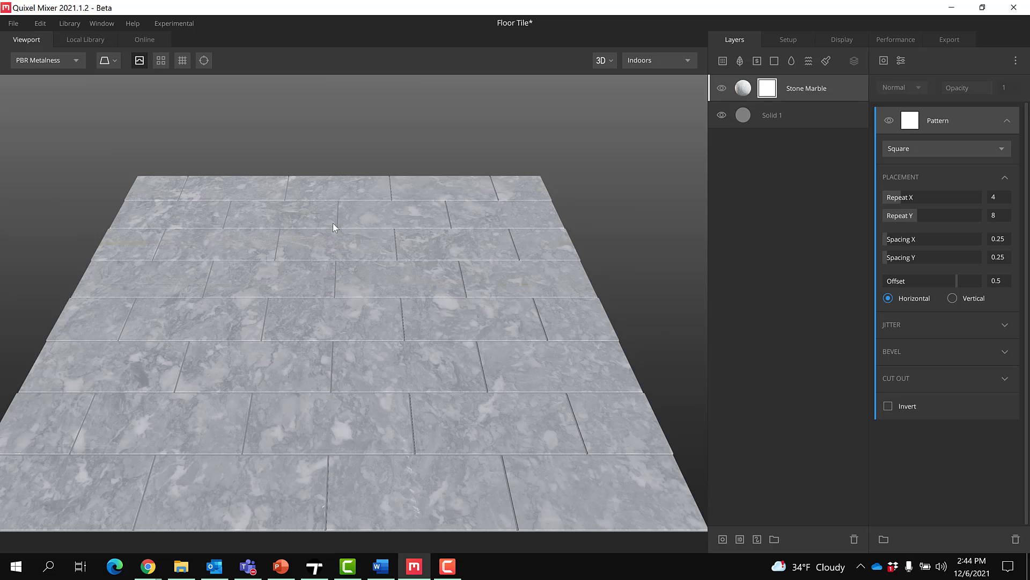
# Examine the staggered marble tiles and the joints between them up close and from an angled overview
pyautogui.moveTo(316, 438); pyautogui.dragTo(309, 404, button='middle')
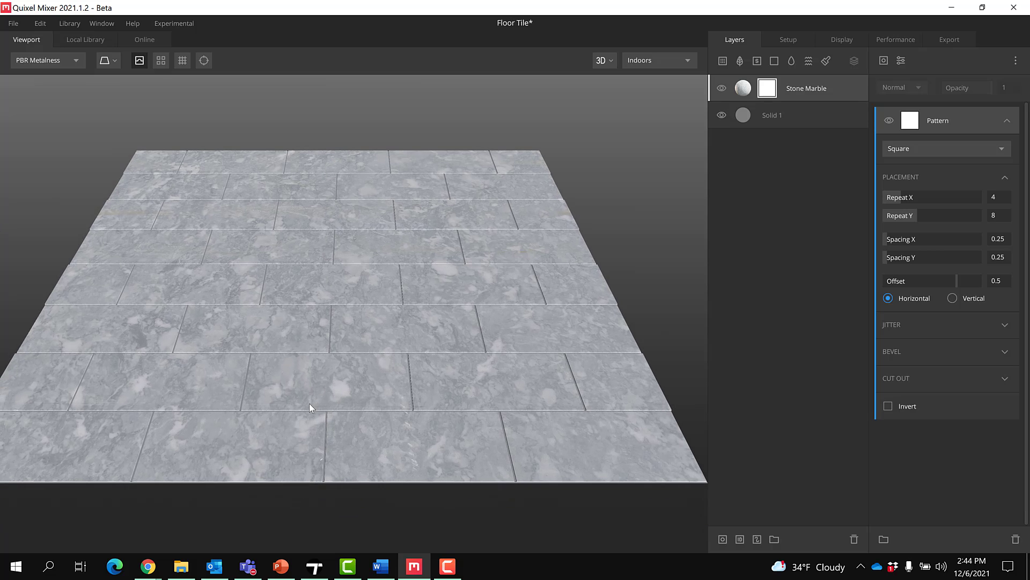
pyautogui.moveTo(292, 352); pyautogui.dragTo(347, 353)
pyautogui.moveTo(245, 435); pyautogui.dragTo(333, 408, button='middle')
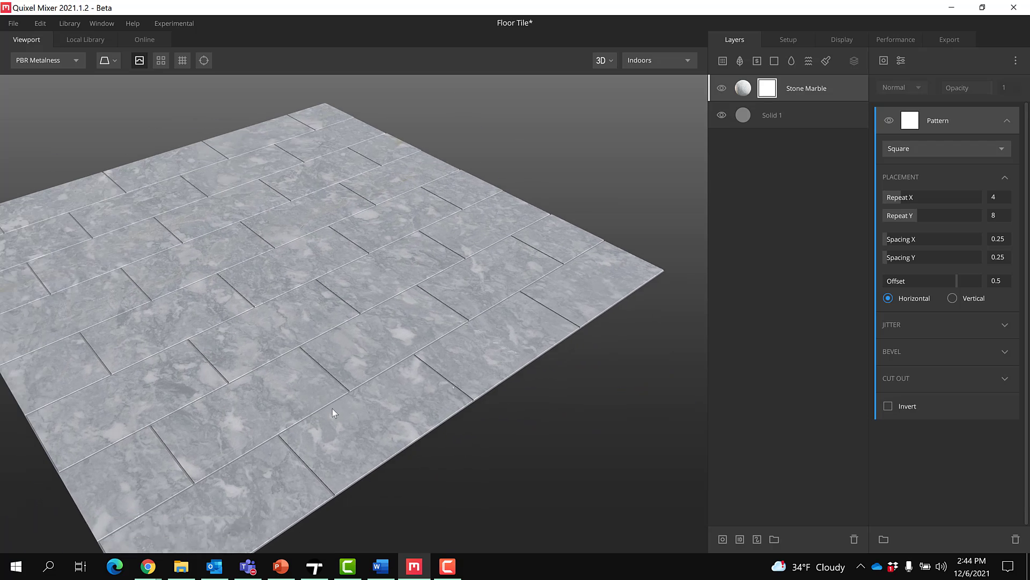
pyautogui.scroll(3, 329, 416)
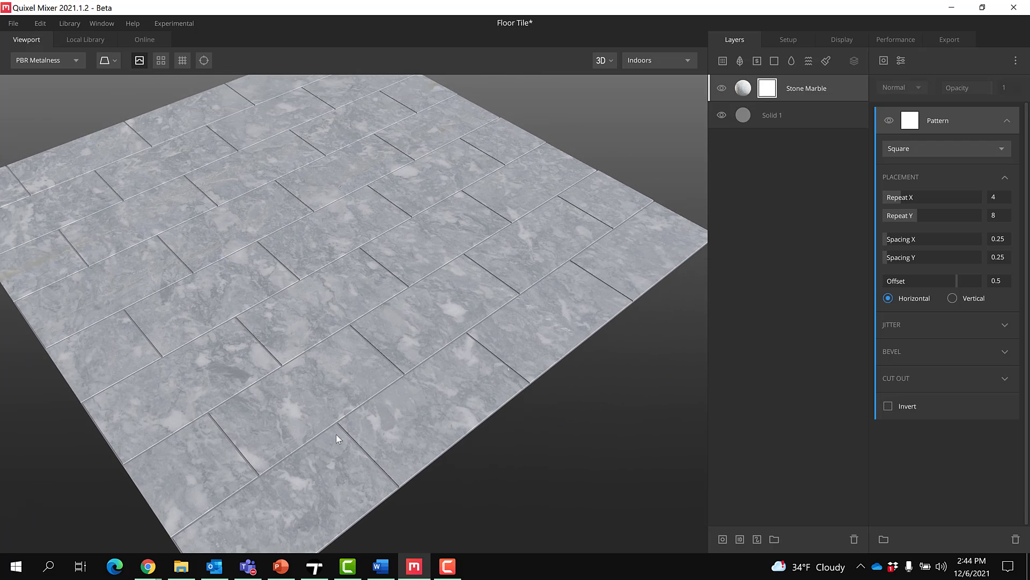
pyautogui.scroll(8, 389, 428)
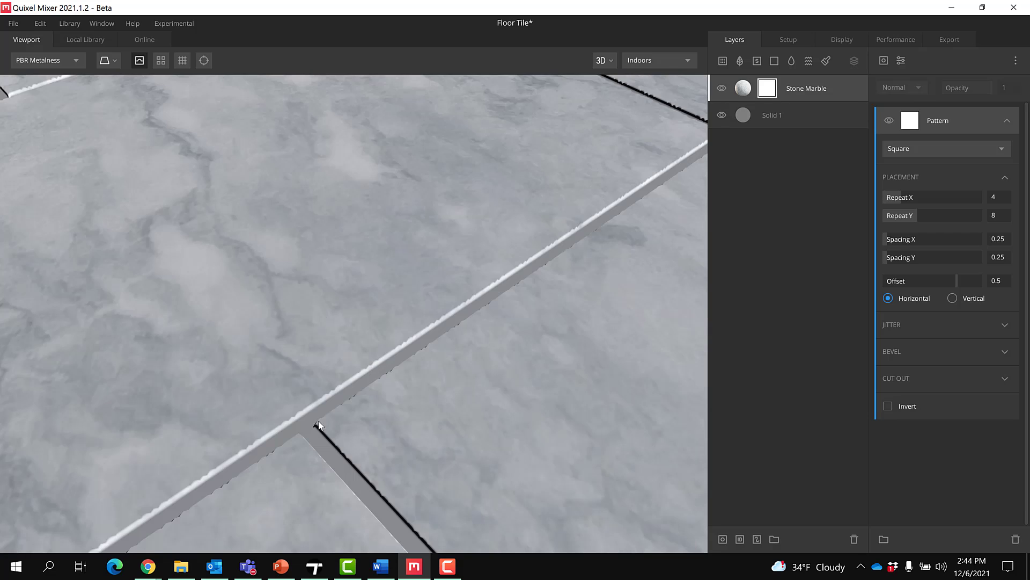
pyautogui.scroll(-5, 342, 461)
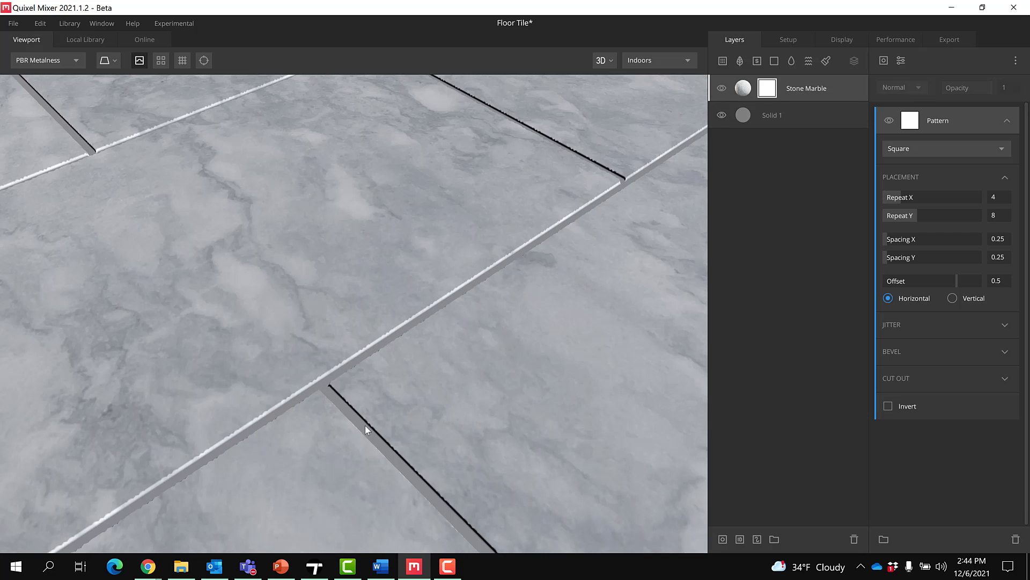
pyautogui.scroll(-6, 356, 423)
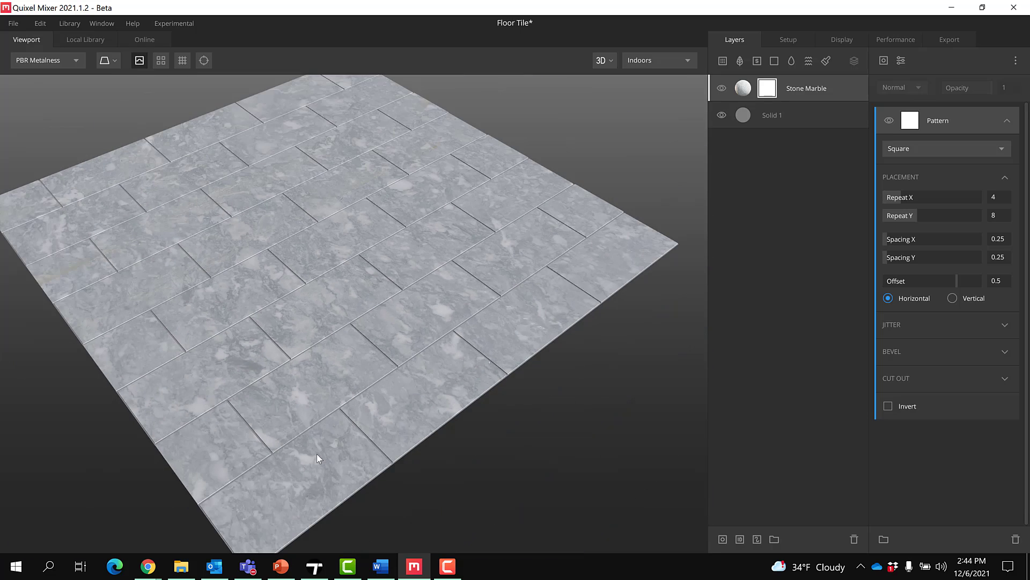
pyautogui.moveTo(317, 452); pyautogui.dragTo(363, 436)
pyautogui.scroll(5, 358, 433)
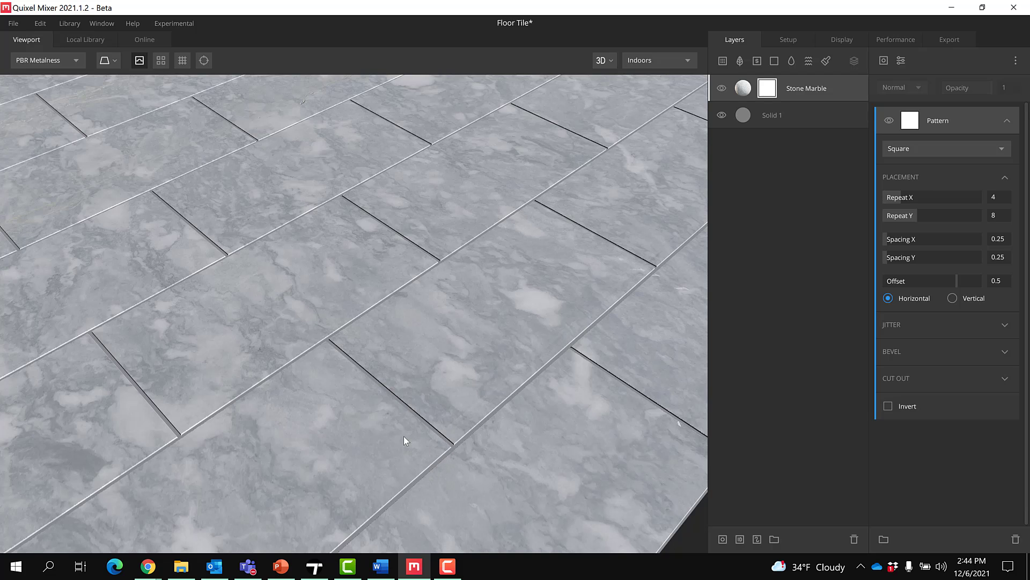
pyautogui.scroll(-5, 404, 436)
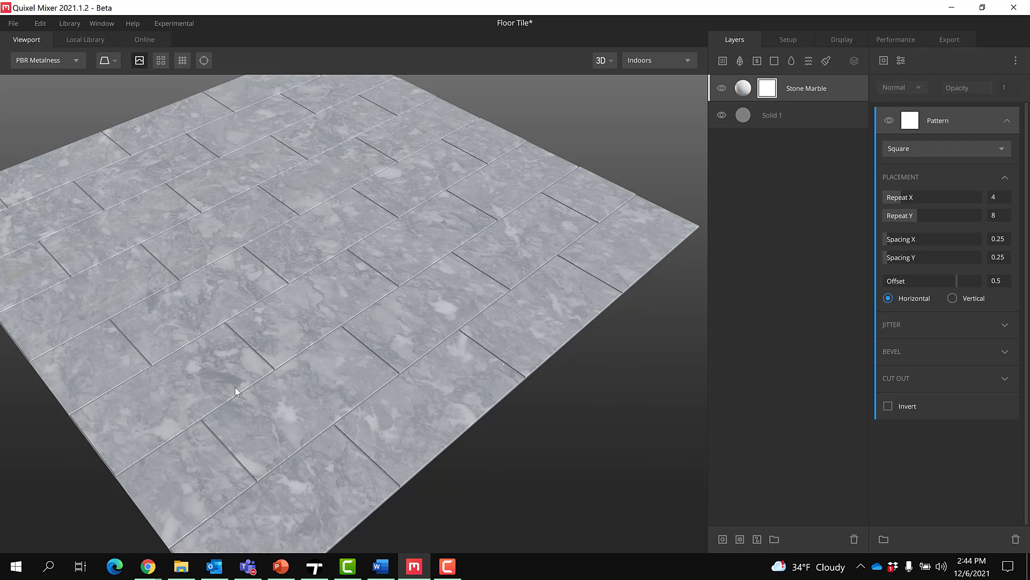
pyautogui.scroll(-2, 236, 386)
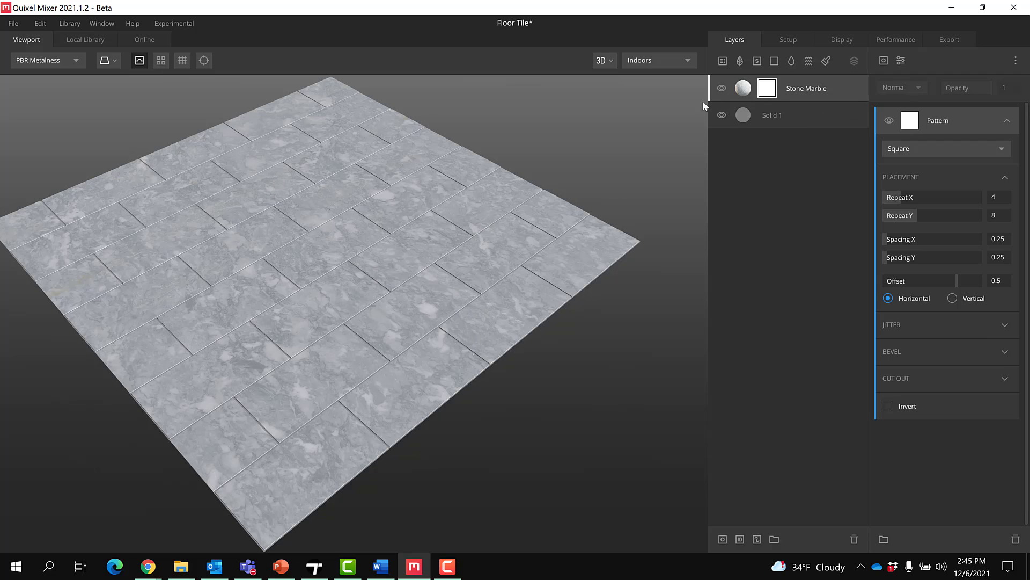
# Filter the local library's surfaces to Sand instead of Floors and add Desert Sand as a layer above Stone Marble
pyautogui.click(721, 61)
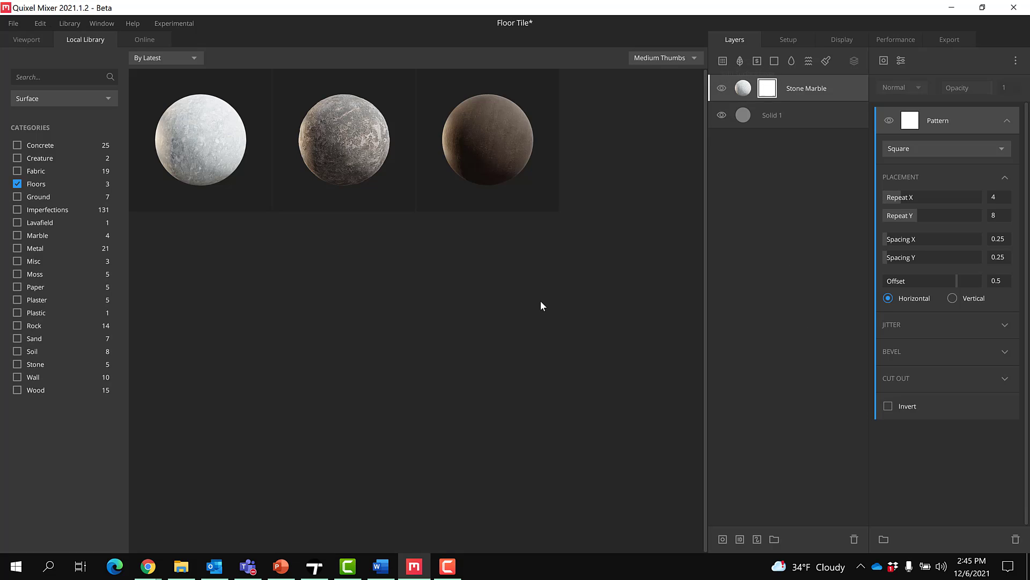
pyautogui.click(18, 184)
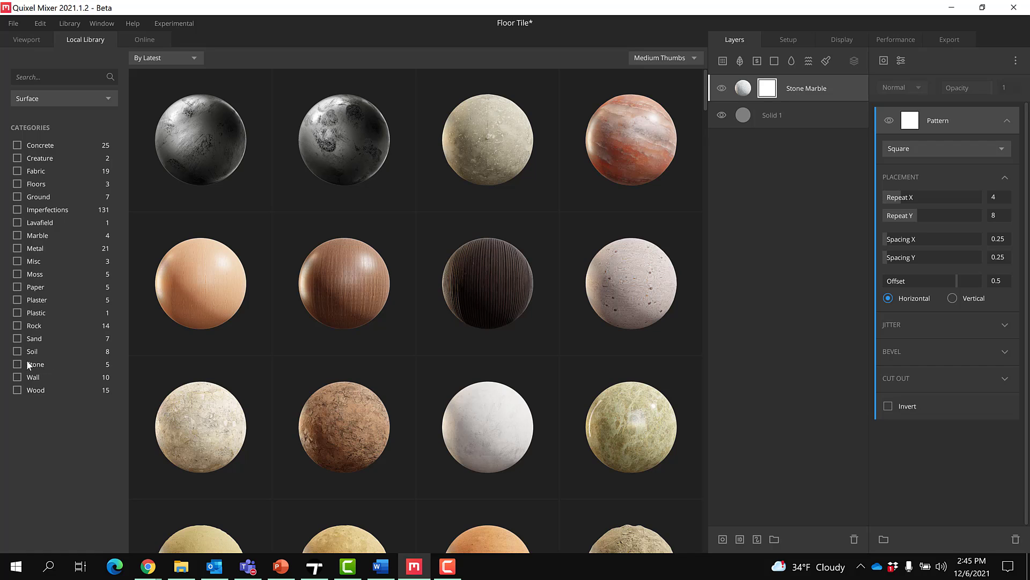
pyautogui.click(17, 338)
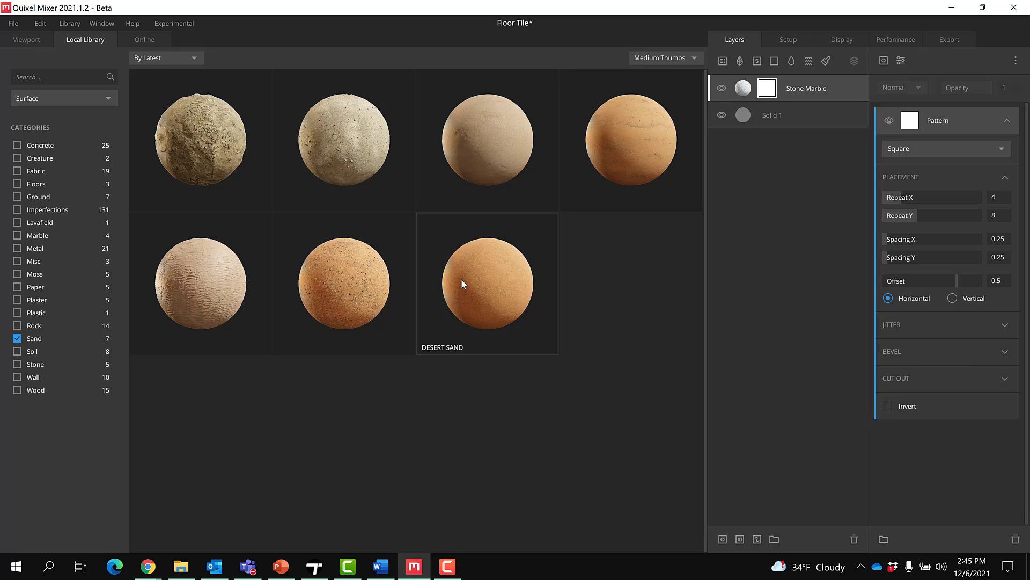
pyautogui.doubleClick(490, 280)
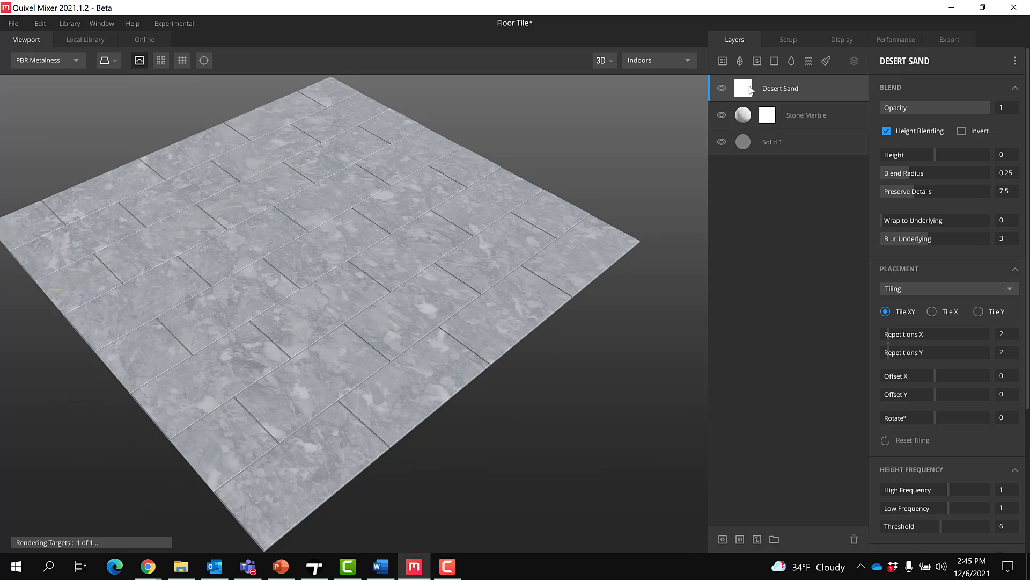
# Examine how the Desert Sand layer blends over the marble tiles and into the joints
pyautogui.moveTo(387, 388); pyautogui.dragTo(407, 379)
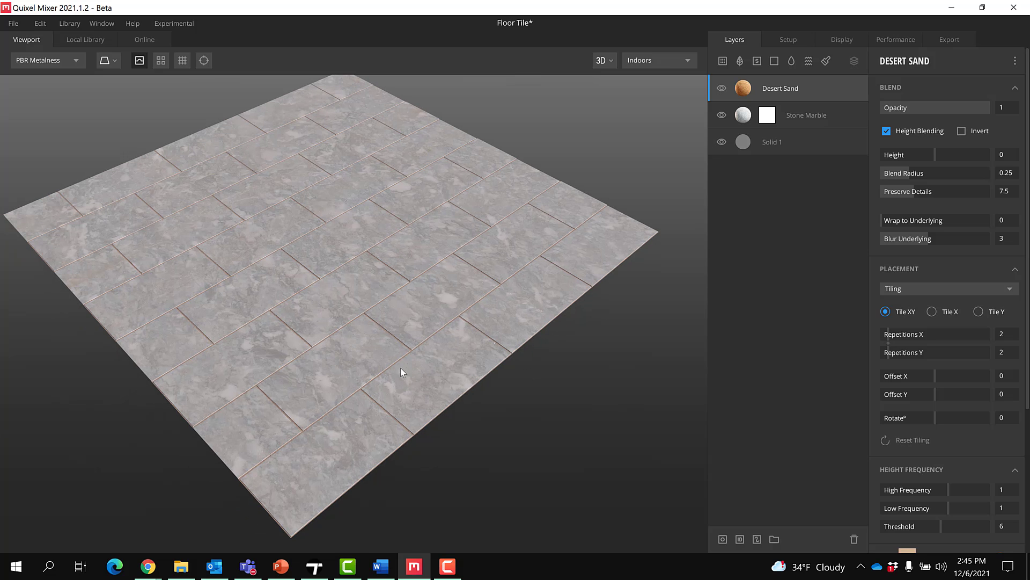
pyautogui.scroll(5, 400, 368)
pyautogui.scroll(3, 388, 337)
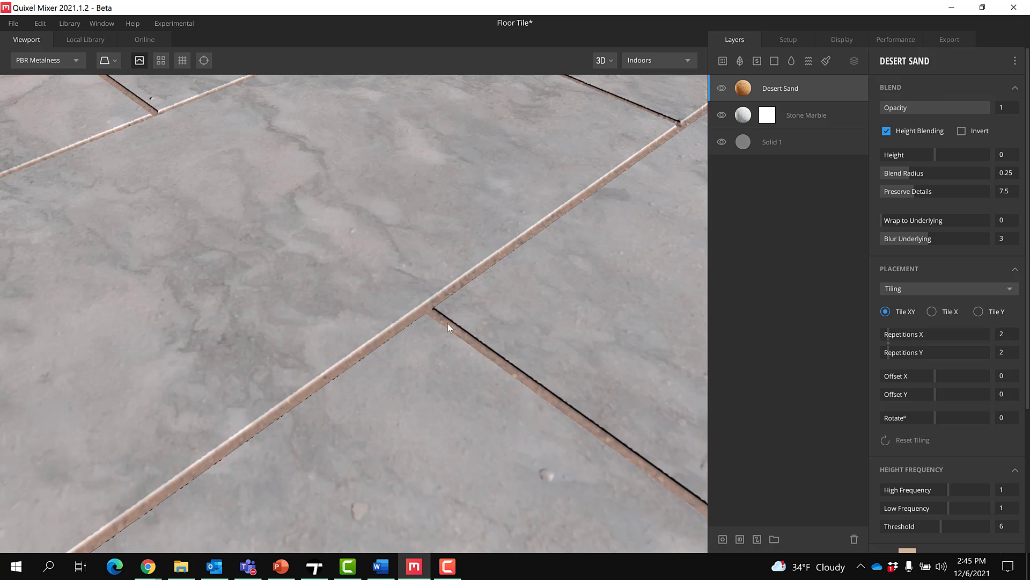
pyautogui.moveTo(430, 381); pyautogui.dragTo(203, 267)
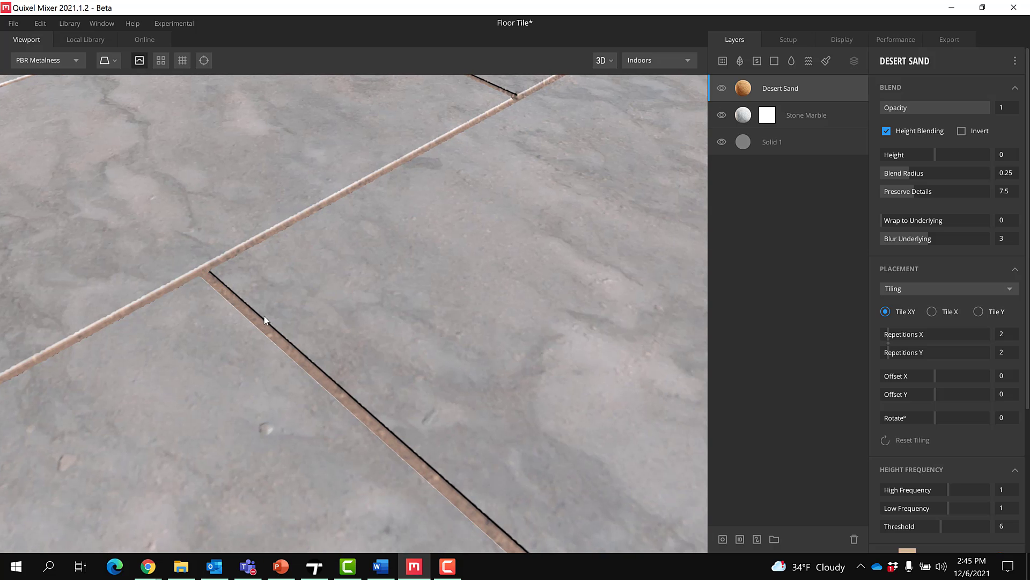
pyautogui.scroll(-3, 272, 375)
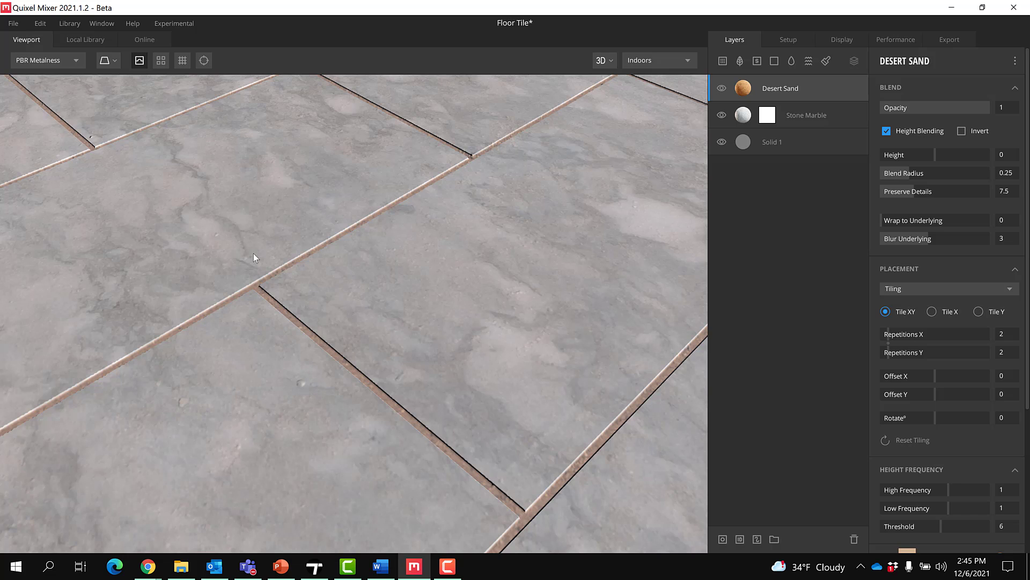
pyautogui.scroll(-4, 323, 252)
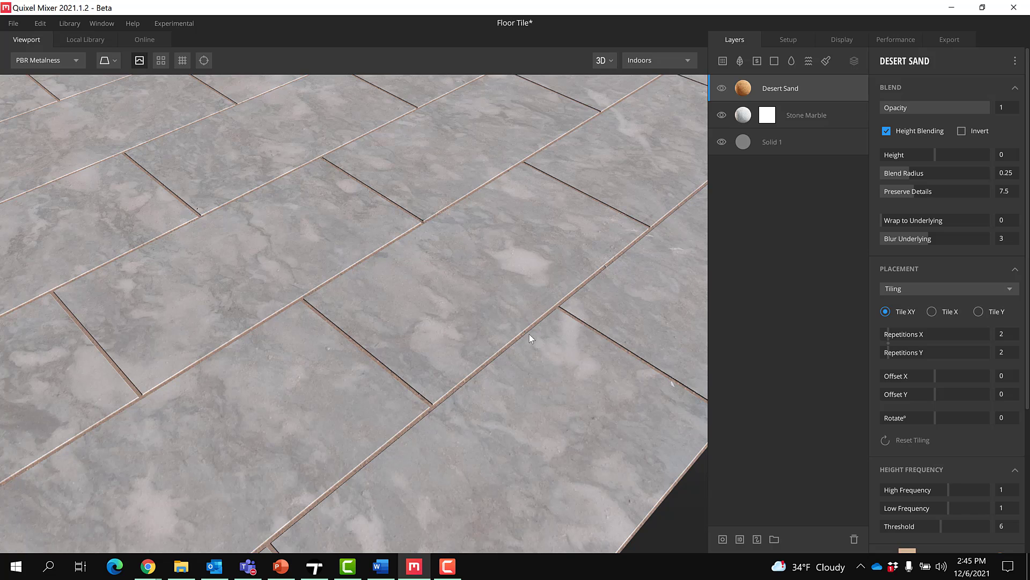
pyautogui.scroll(-6, 300, 355)
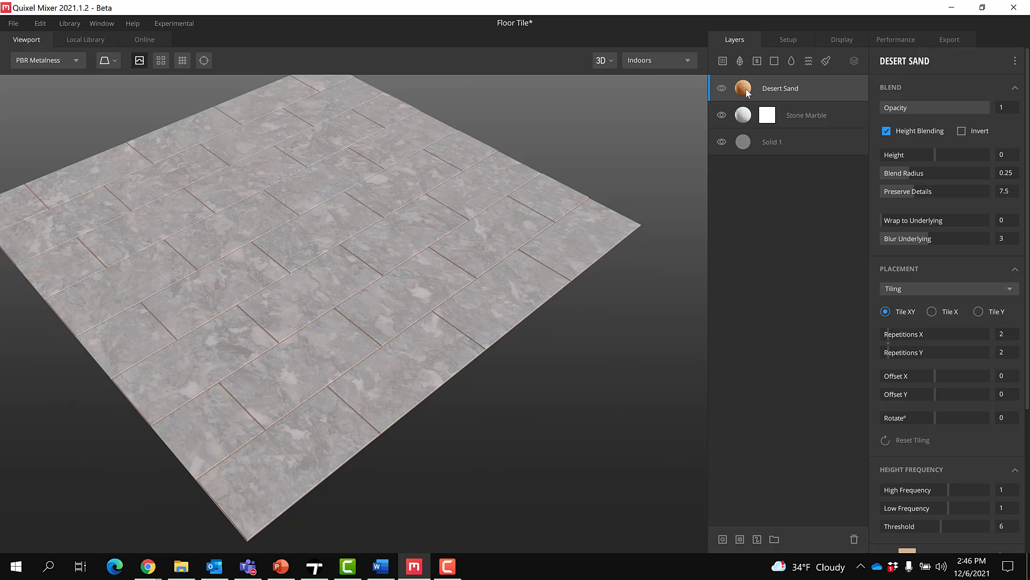
# Recolor the Desert Sand layer's albedo to pure white (FFFFFF) and apply the color
pyautogui.click(1014, 270)
pyautogui.click(1014, 89)
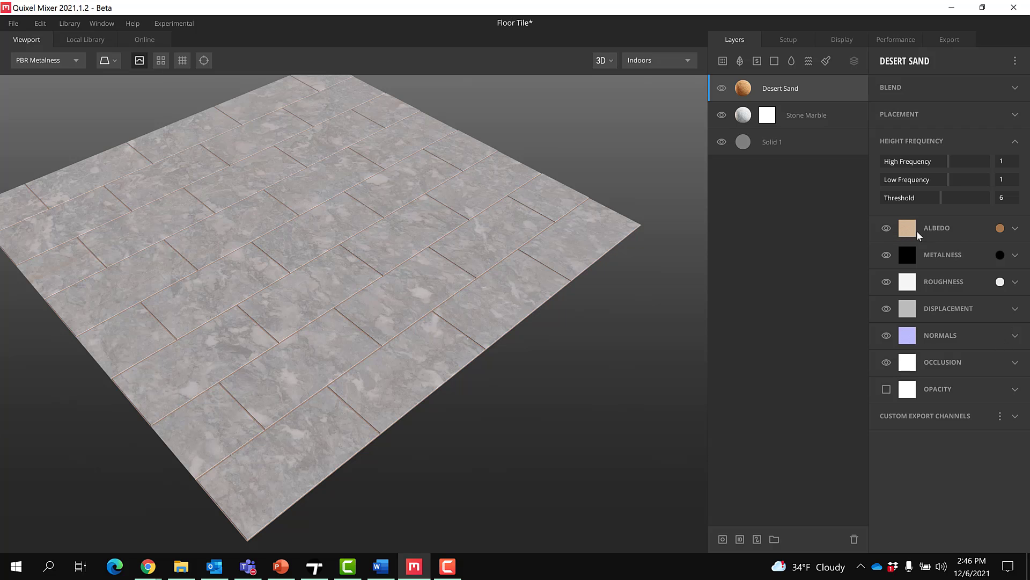
pyautogui.click(1015, 228)
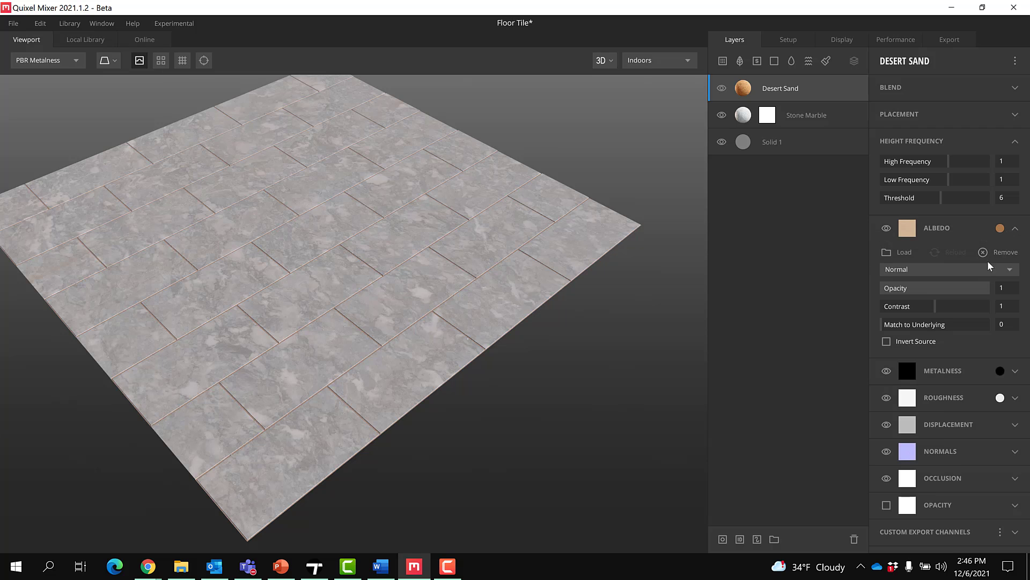
pyautogui.click(916, 231)
pyautogui.click(1000, 227)
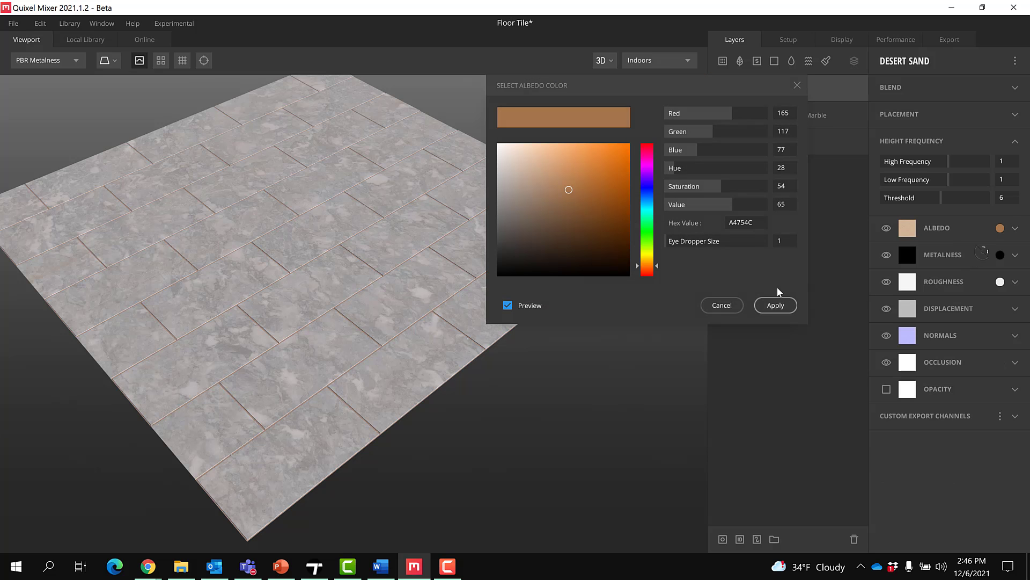
pyautogui.moveTo(569, 190)
pyautogui.mouseDown()
pyautogui.moveTo(483, 137)
pyautogui.moveTo(483, 171)
pyautogui.moveTo(465, 208)
pyautogui.moveTo(501, 168)
pyautogui.moveTo(494, 274)
pyautogui.moveTo(492, 226)
pyautogui.moveTo(495, 260)
pyautogui.mouseUp()
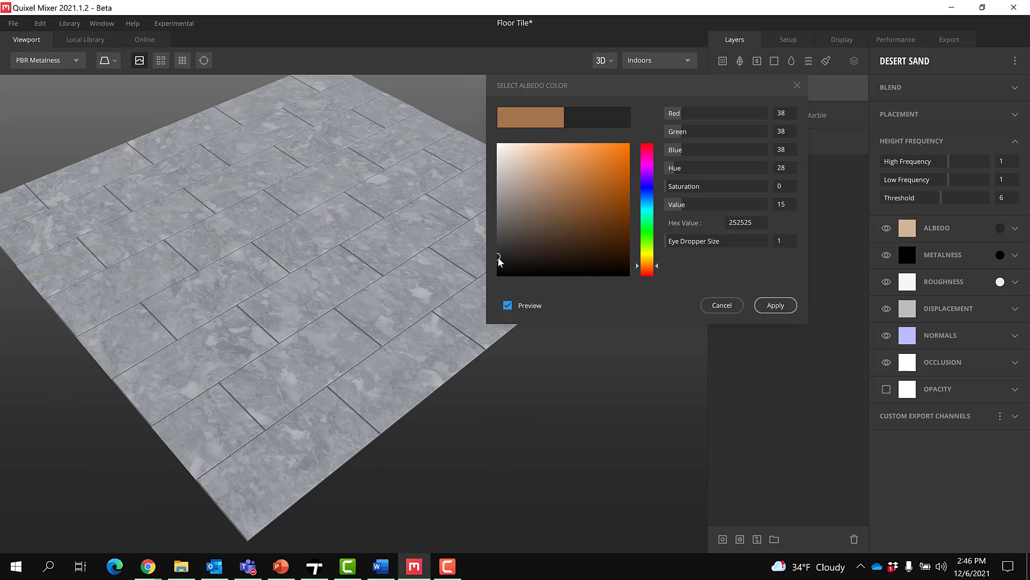
pyautogui.moveTo(499, 262); pyautogui.dragTo(489, 144)
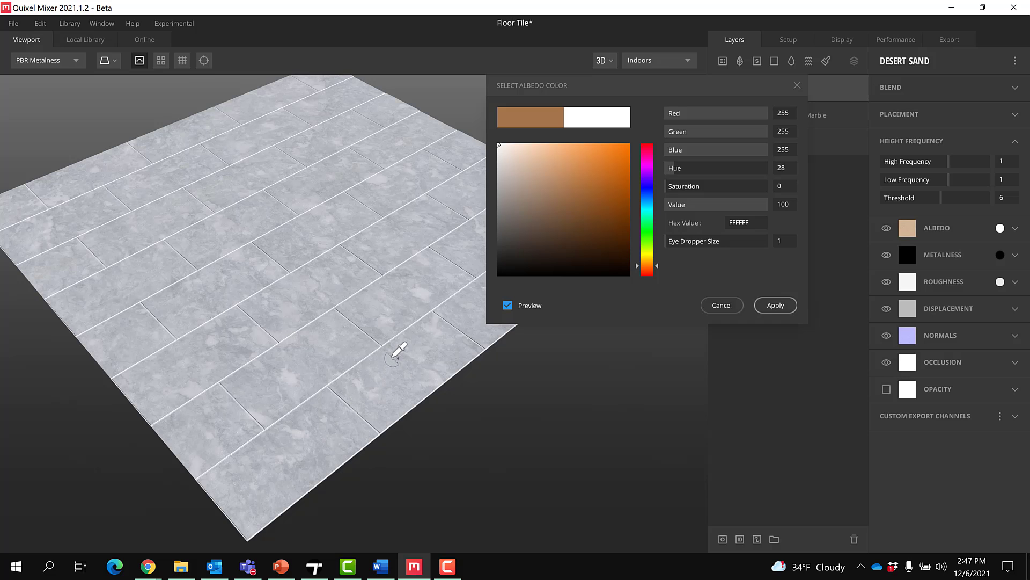
pyautogui.click(395, 354)
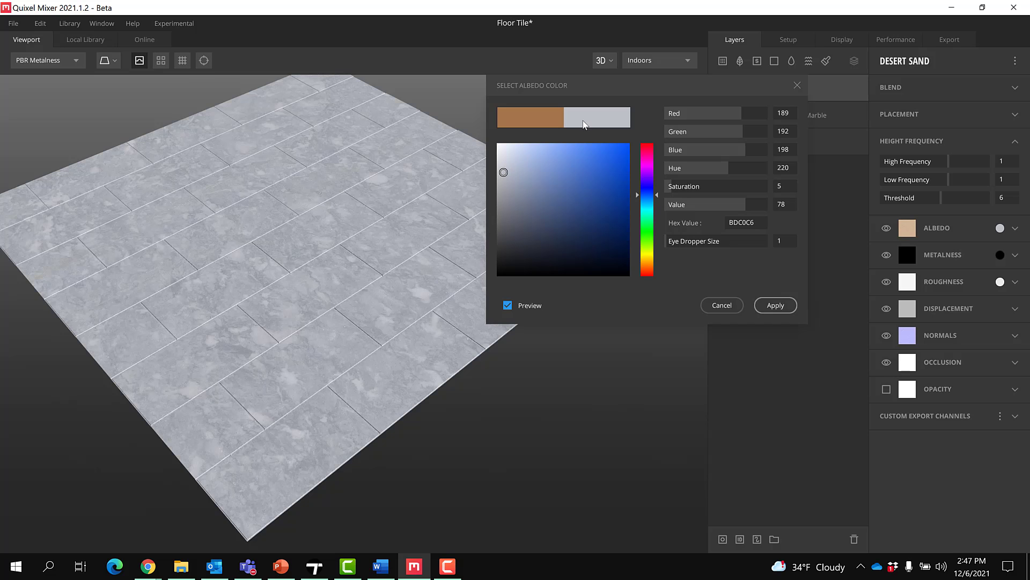
pyautogui.moveTo(504, 173); pyautogui.dragTo(498, 144)
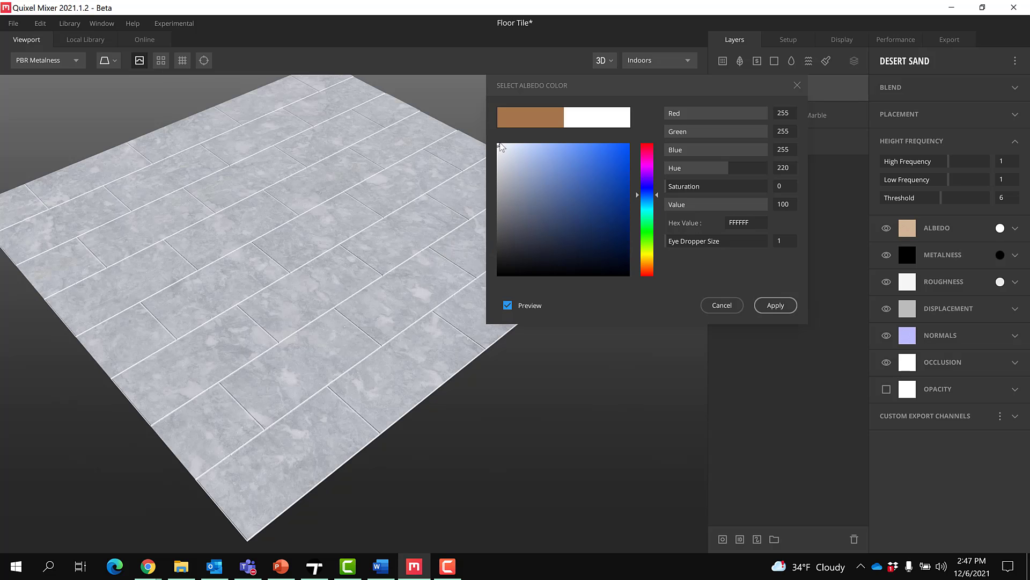
pyautogui.click(775, 305)
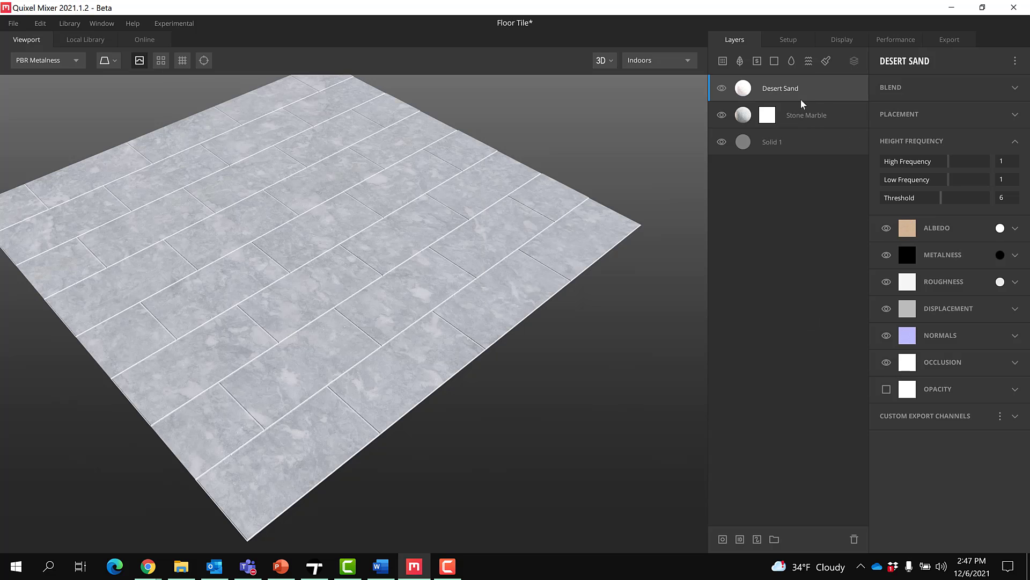
# Set the Desert Sand layer's blend Height to -0.398, trying 0.697 and -0.697 first, while checking a joint up close
pyautogui.click(937, 86)
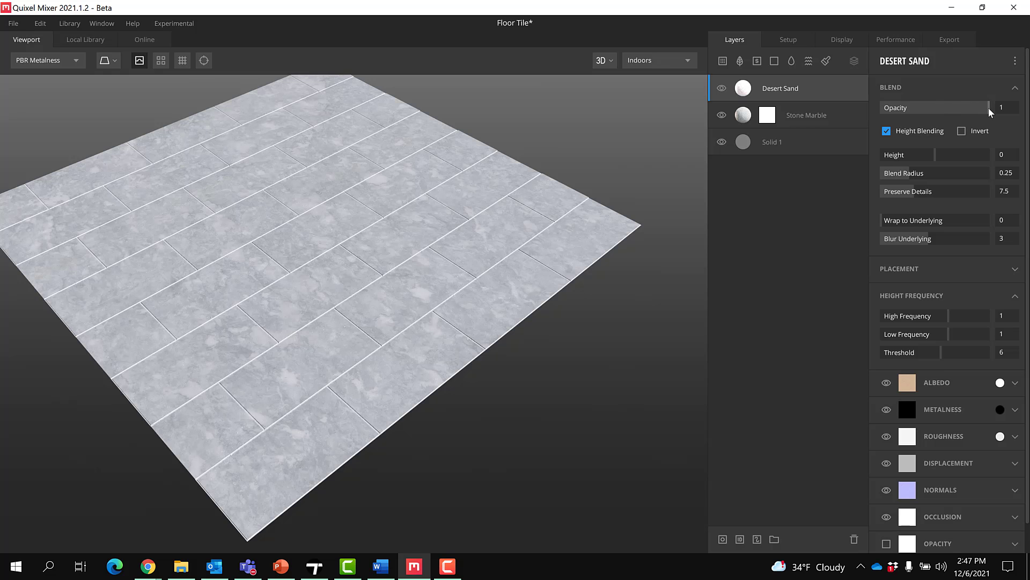
pyautogui.moveTo(990, 111)
pyautogui.mouseDown()
pyautogui.moveTo(849, 121)
pyautogui.moveTo(995, 110)
pyautogui.mouseUp()
pyautogui.moveTo(935, 156); pyautogui.dragTo(937, 156)
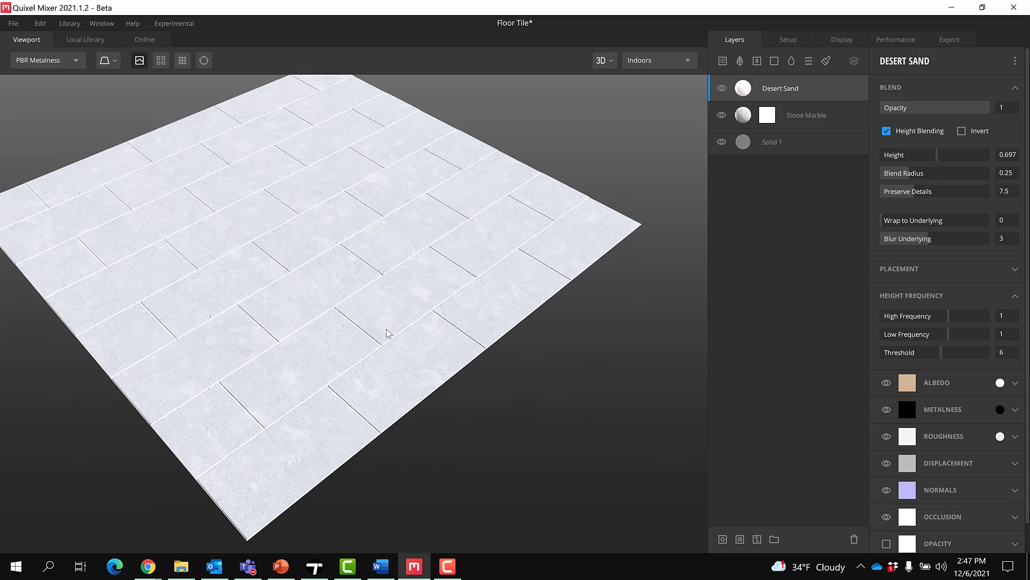
pyautogui.scroll(10, 370, 303)
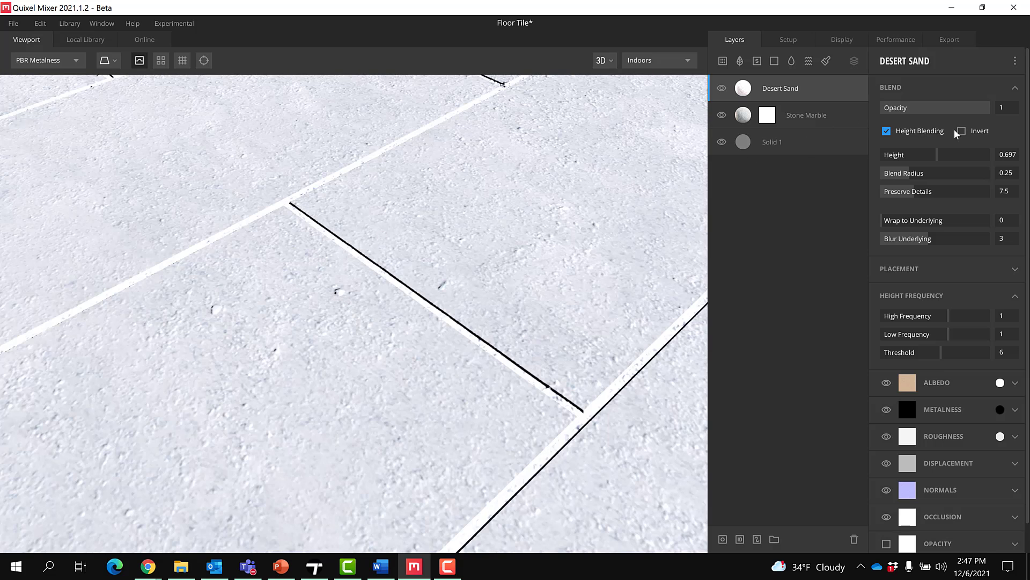
pyautogui.moveTo(937, 160); pyautogui.dragTo(935, 157)
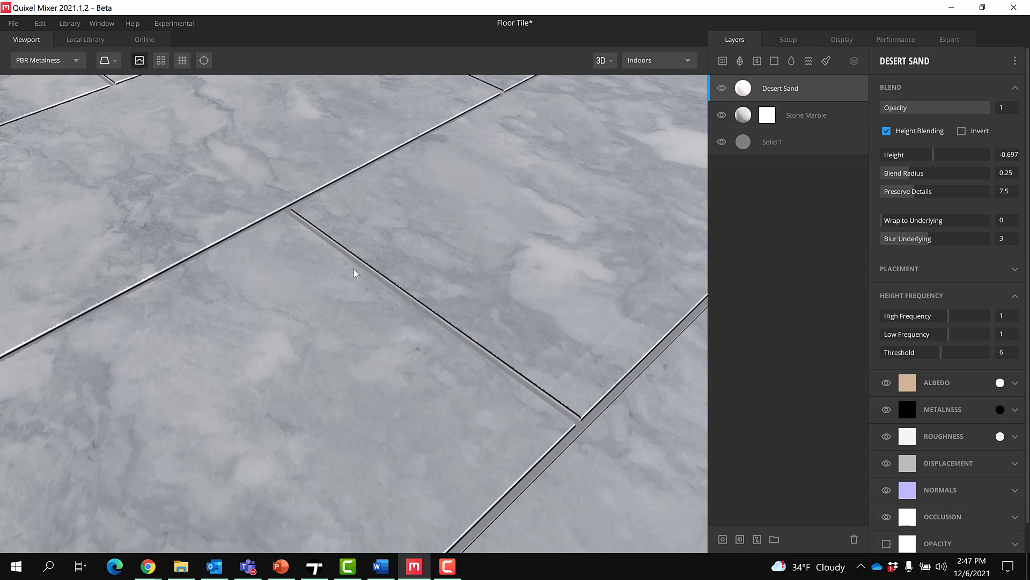
pyautogui.moveTo(934, 158); pyautogui.dragTo(935, 161)
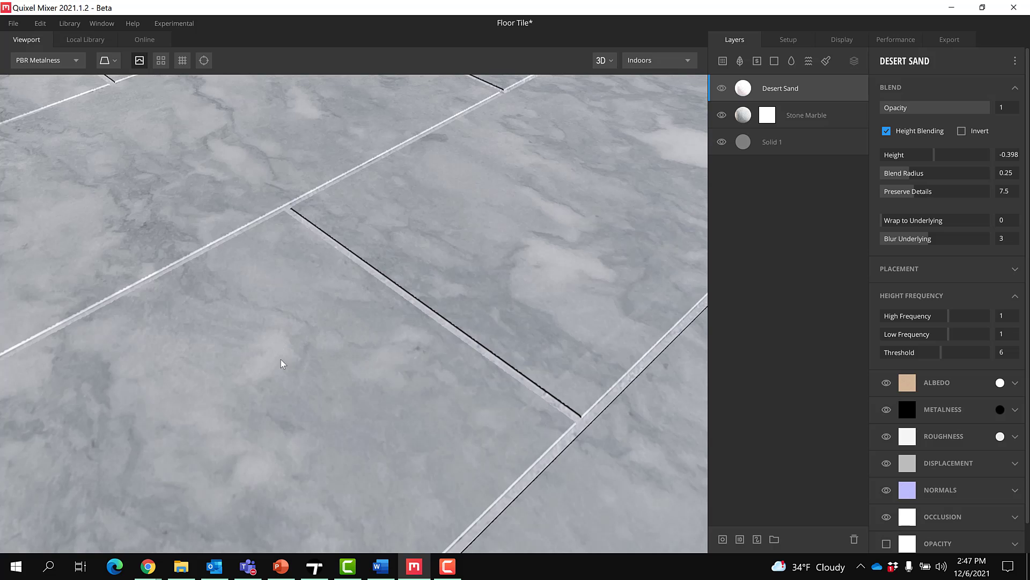
# Set the Desert Sand layer's tiling to 8 repetitions in both X and Y and check the joints across the floor
pyautogui.scroll(-6, 399, 288)
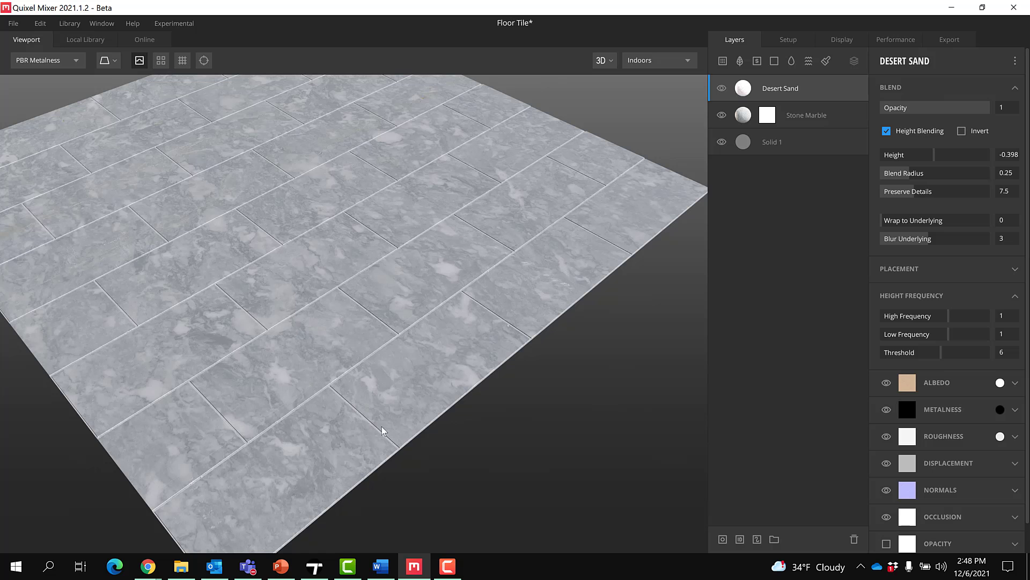
pyautogui.moveTo(318, 382); pyautogui.dragTo(329, 404, button='middle')
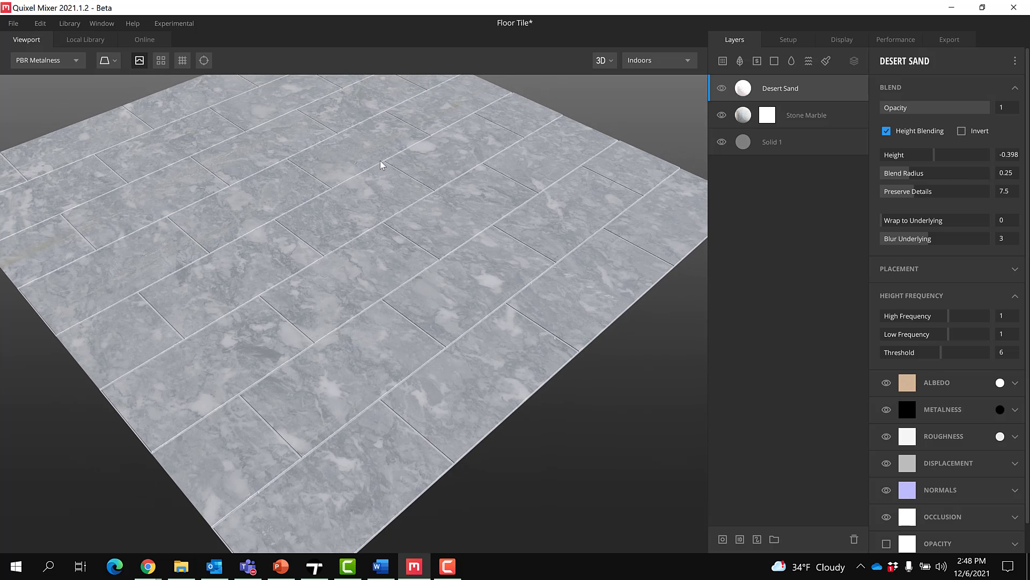
pyautogui.moveTo(377, 212); pyautogui.dragTo(380, 231, button='middle')
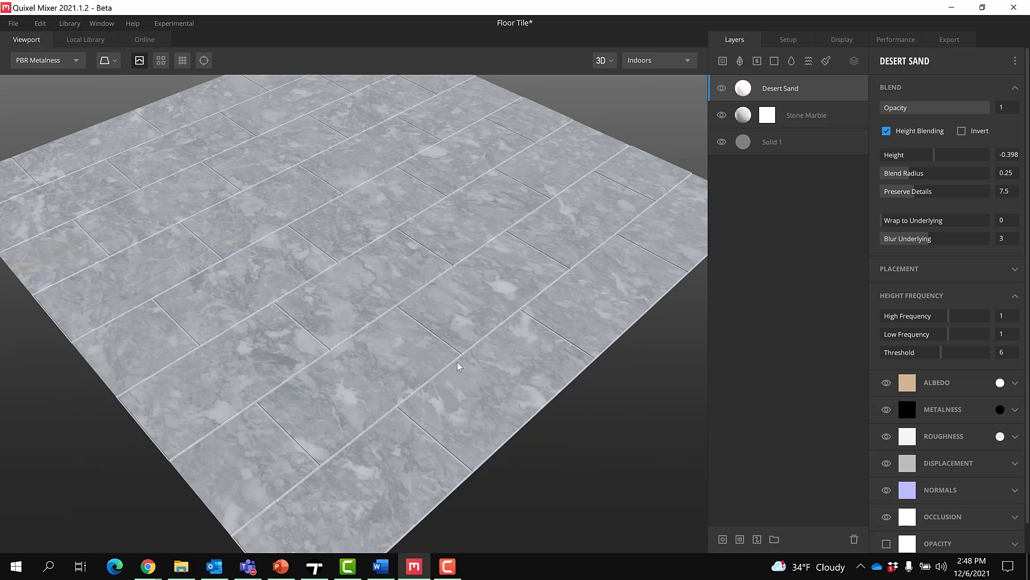
pyautogui.scroll(5, 459, 367)
pyautogui.scroll(4, 438, 321)
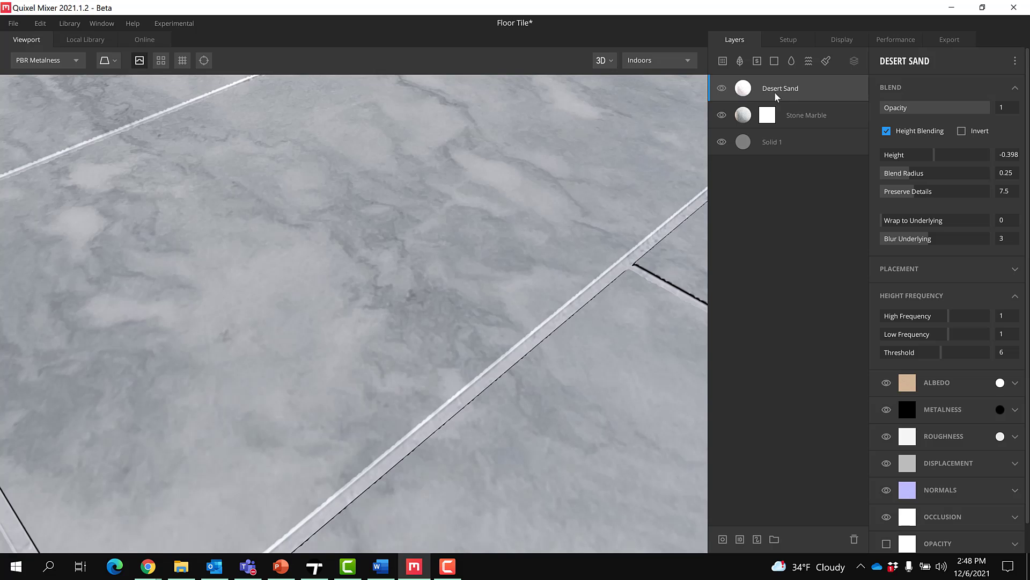
pyautogui.click(911, 268)
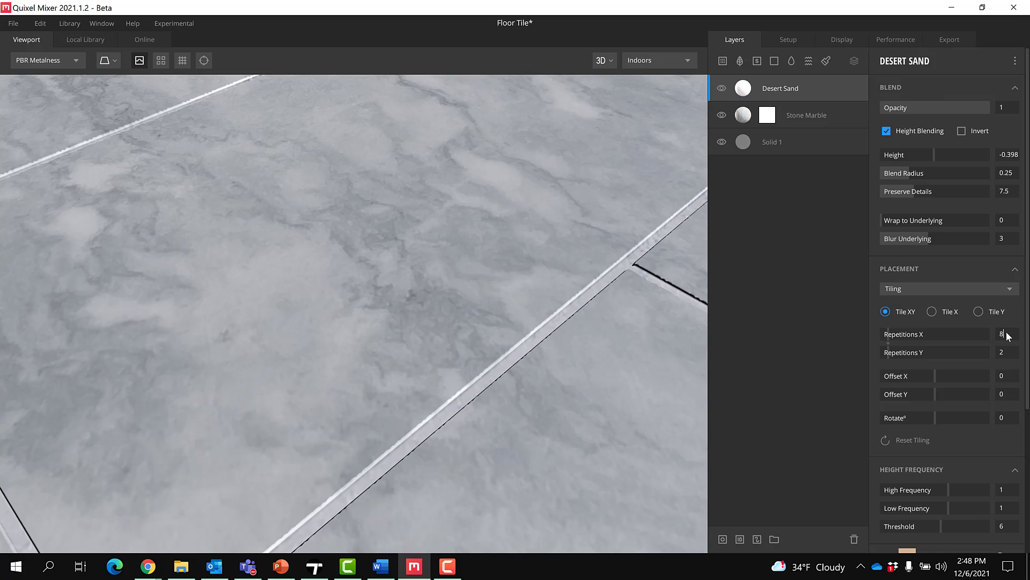
pyautogui.click(1004, 352)
pyautogui.write('8')
pyautogui.press('Return')
pyautogui.scroll(-5, 495, 290)
pyautogui.scroll(-4, 493, 289)
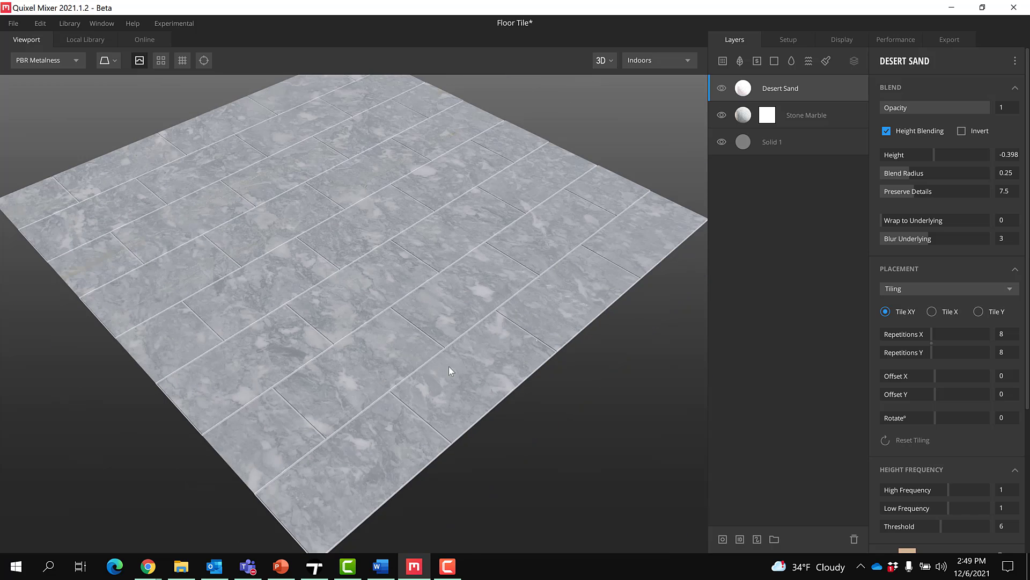
pyautogui.moveTo(449, 367); pyautogui.dragTo(461, 386)
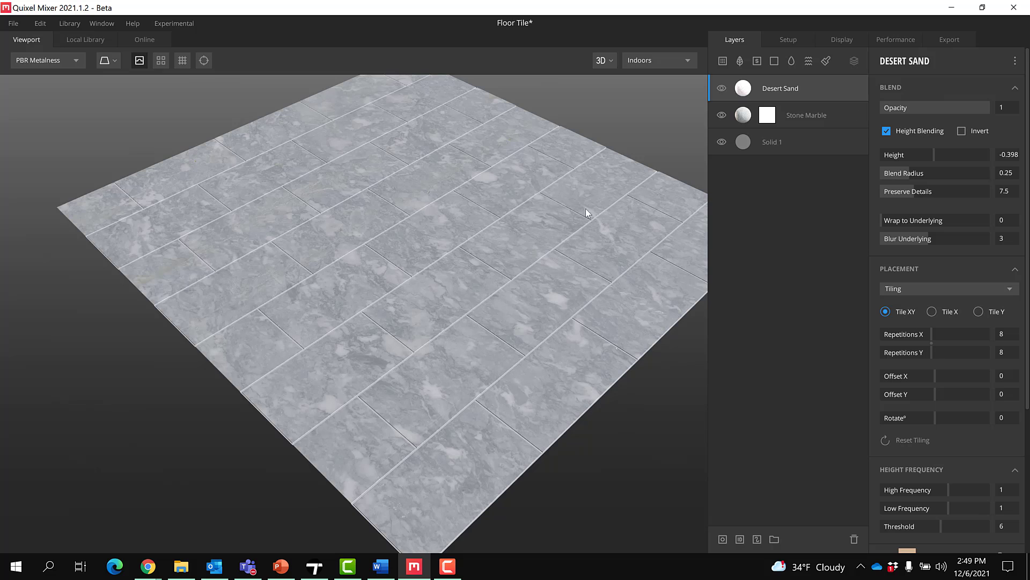
pyautogui.moveTo(494, 319); pyautogui.dragTo(395, 239)
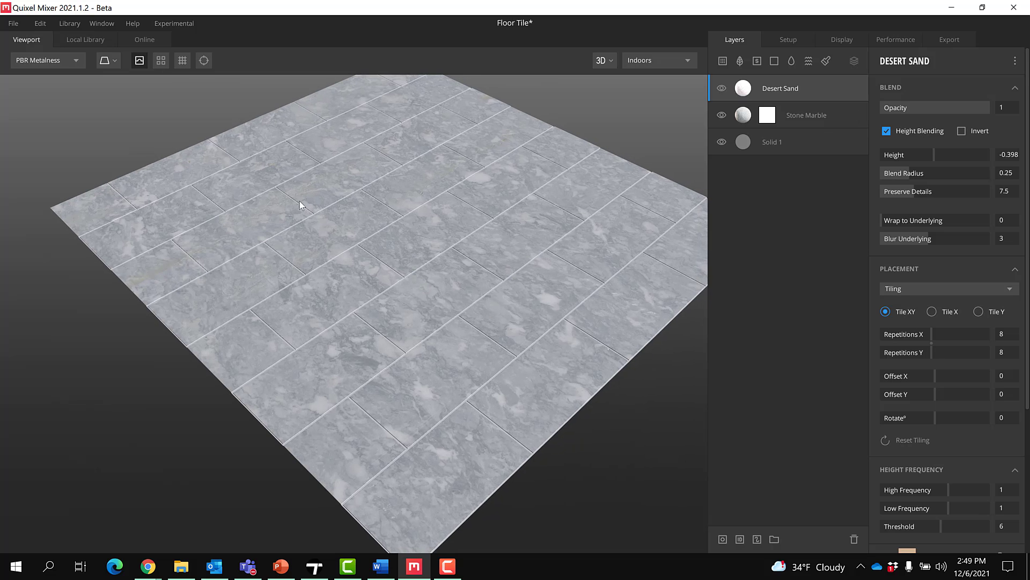
# Darken the Stone Marble layer's albedo color to the neutral dark grey 3C3C3C
pyautogui.click(730, 115)
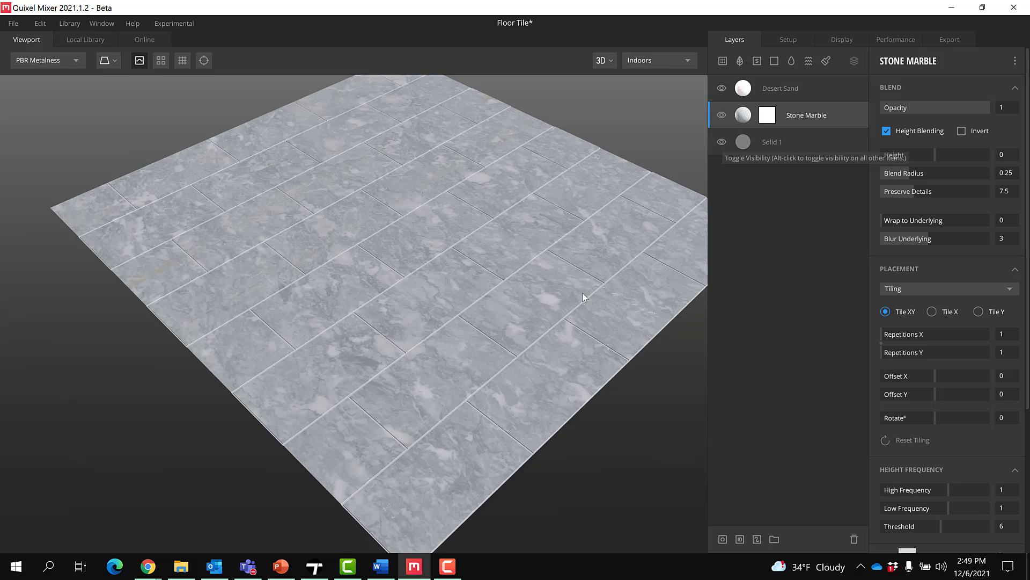
pyautogui.moveTo(553, 352); pyautogui.dragTo(497, 338)
pyautogui.scroll(3, 497, 338)
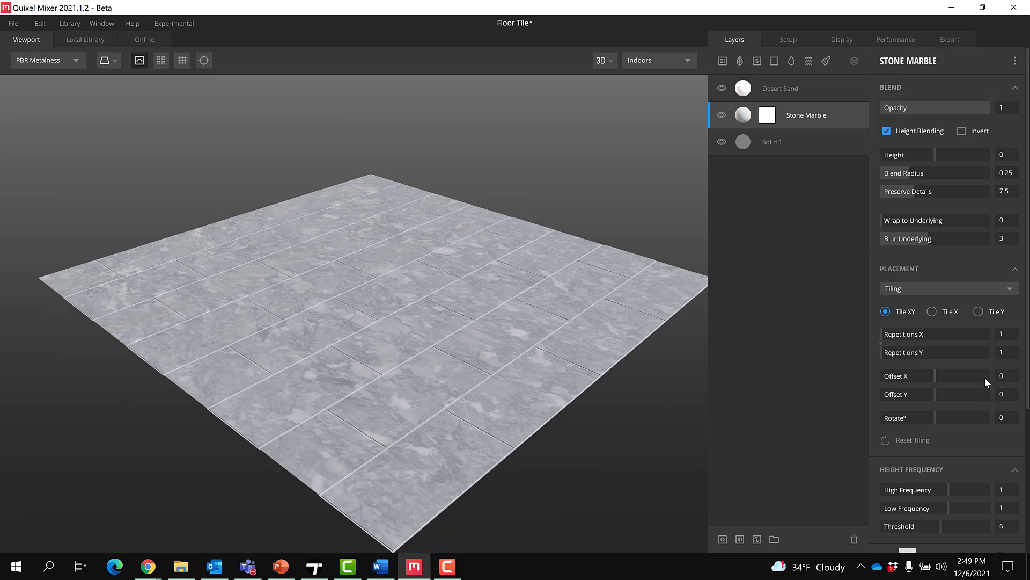
pyautogui.click(1015, 268)
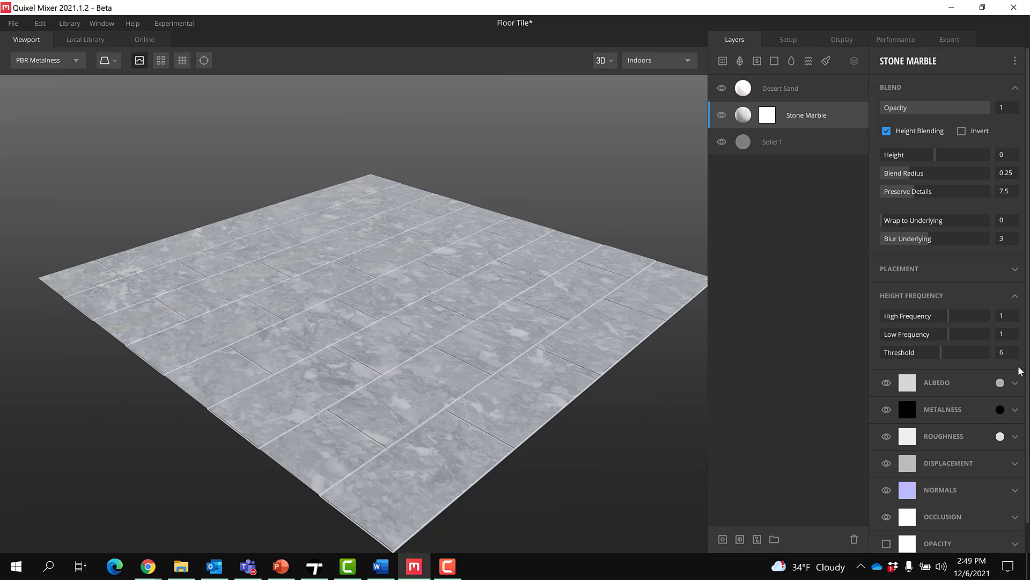
pyautogui.click(1000, 382)
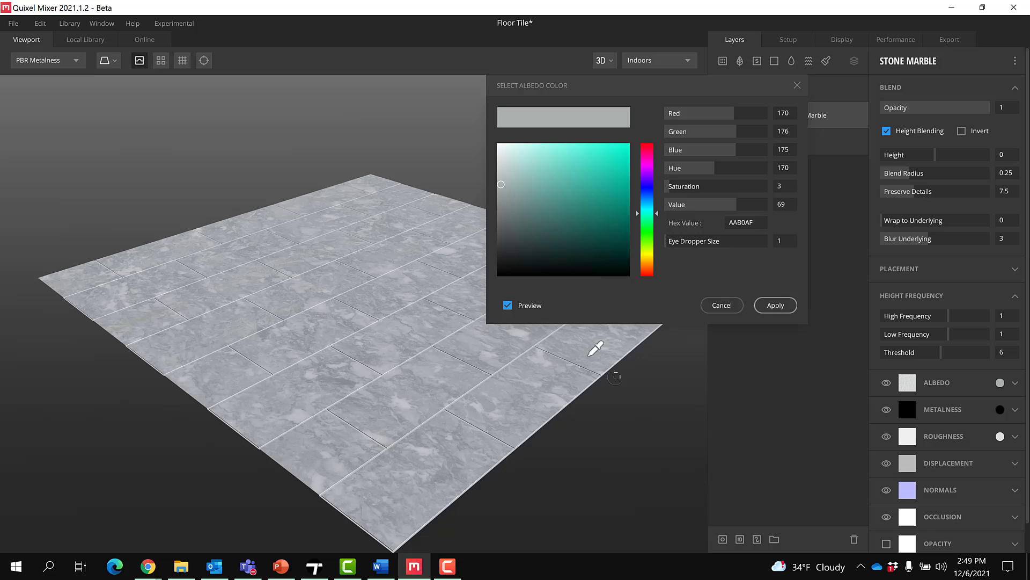
pyautogui.click(505, 194)
pyautogui.moveTo(506, 205); pyautogui.dragTo(493, 244)
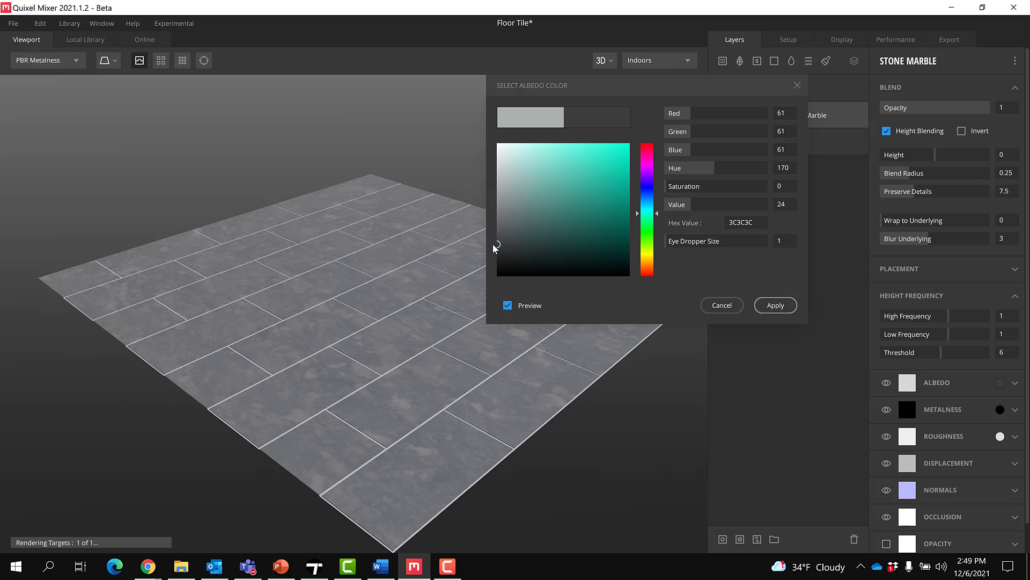
# Check the dark tiles against the white joints, lighten the Stone Marble albedo to 5D5F5E and apply it
pyautogui.moveTo(453, 368); pyautogui.dragTo(438, 343, button='middle')
pyautogui.scroll(4, 438, 344)
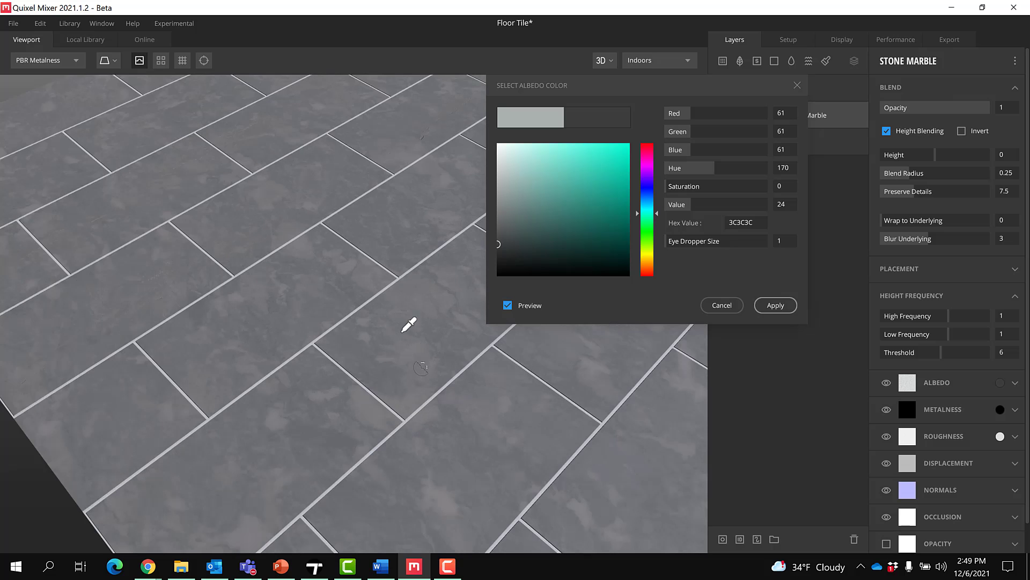
pyautogui.scroll(-4, 418, 300)
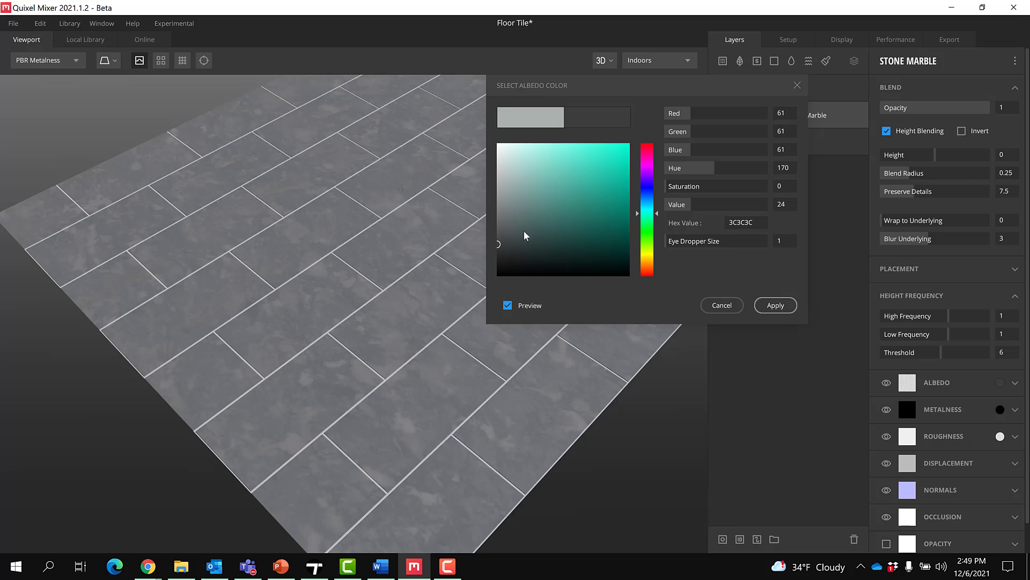
pyautogui.click(497, 245)
pyautogui.click(498, 226)
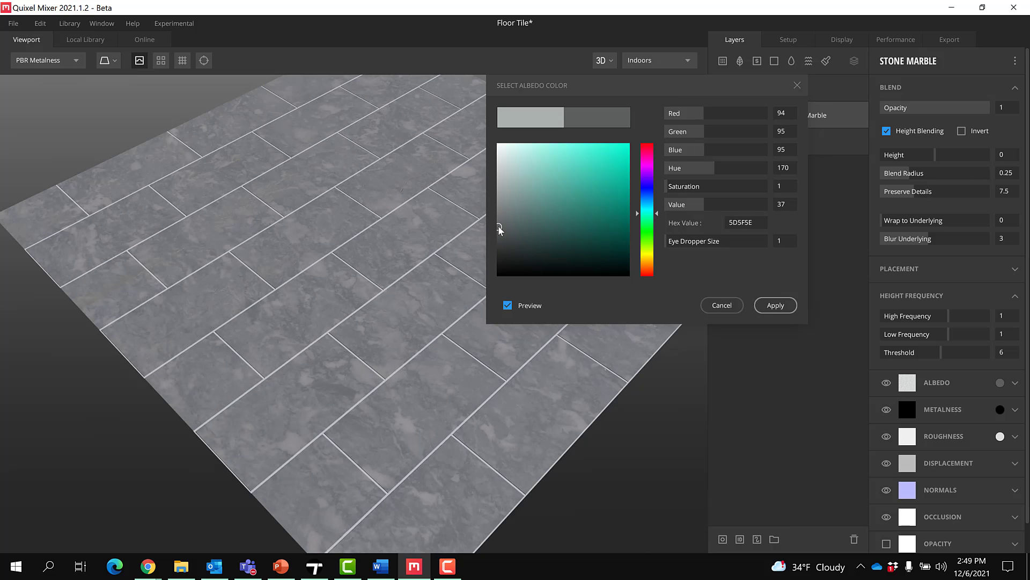
pyautogui.click(773, 304)
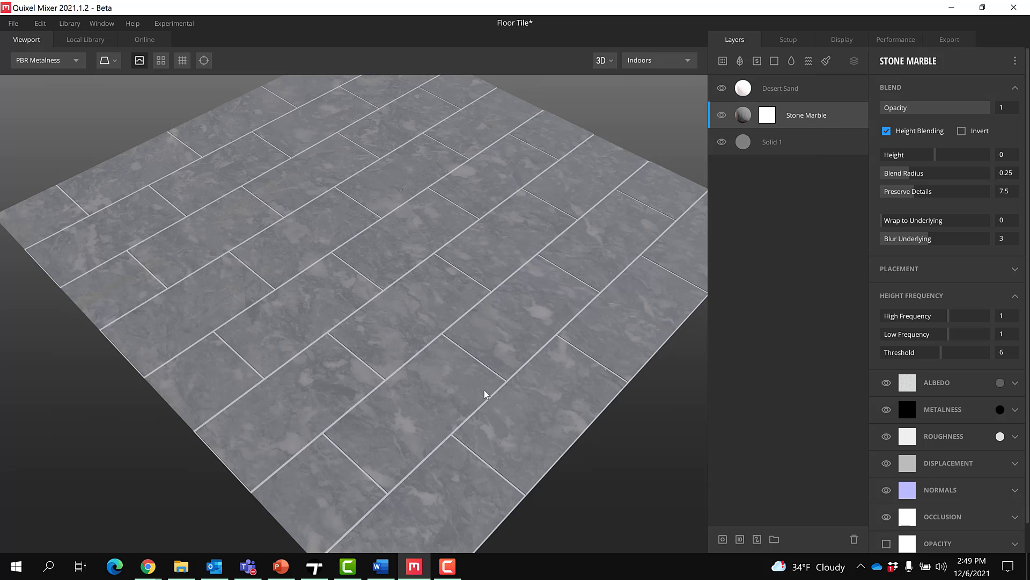
# Review the whole tiled floor from farther away and the Stone Marble layer's Normals settings
pyautogui.moveTo(462, 397); pyautogui.dragTo(465, 409)
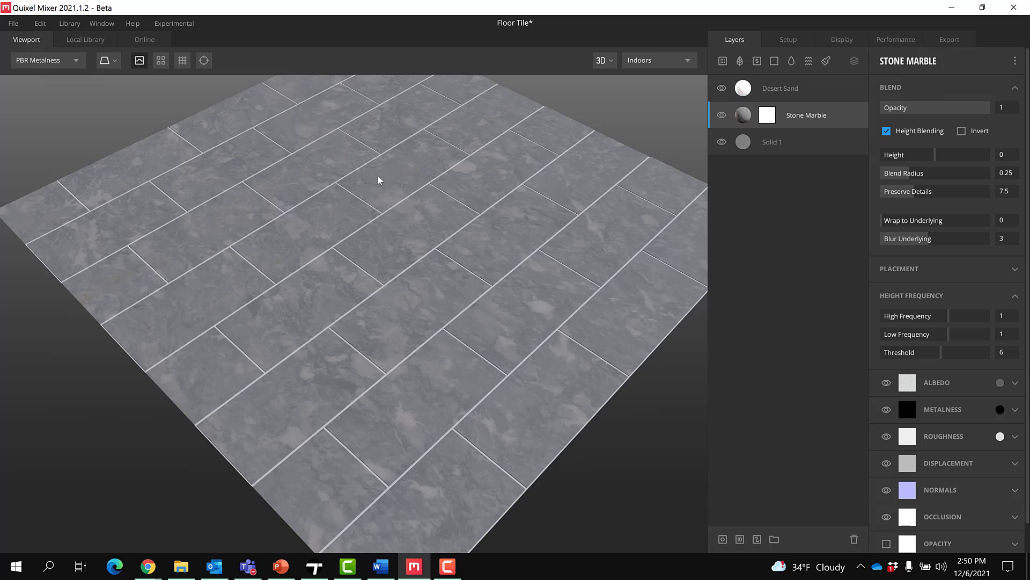
pyautogui.scroll(-6, 467, 391)
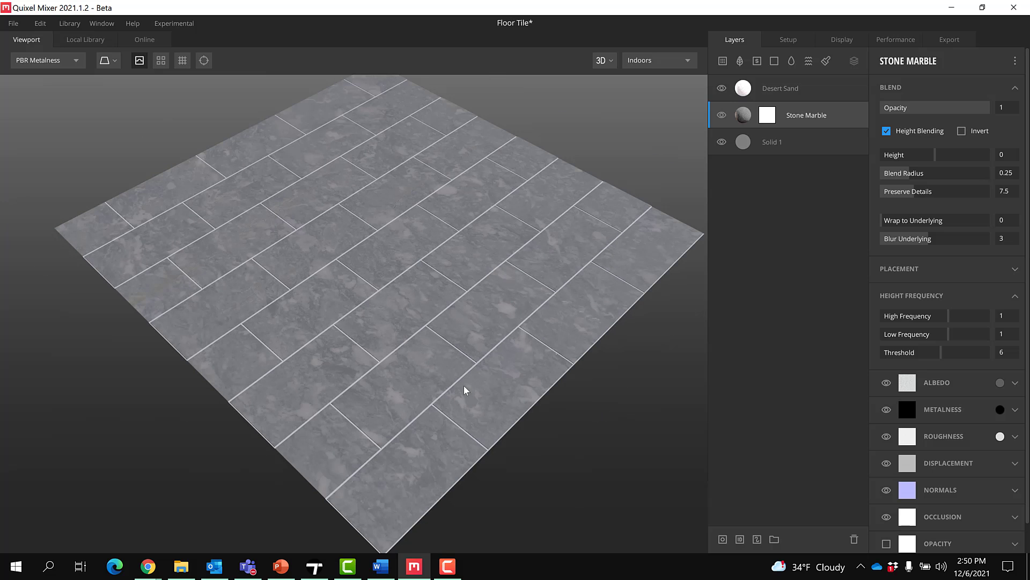
pyautogui.moveTo(524, 390); pyautogui.dragTo(493, 386, button='middle')
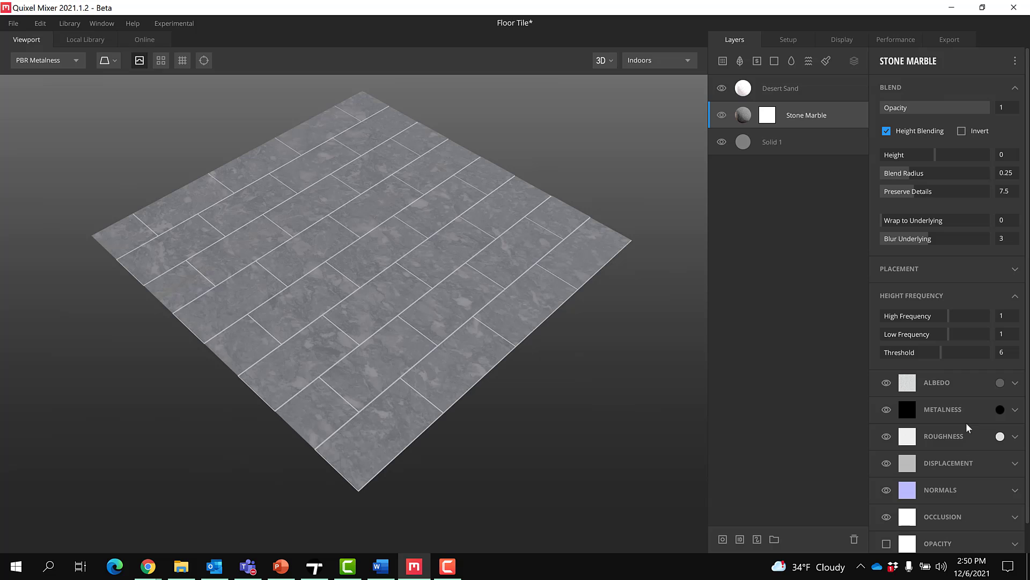
pyautogui.scroll(-1, 968, 388)
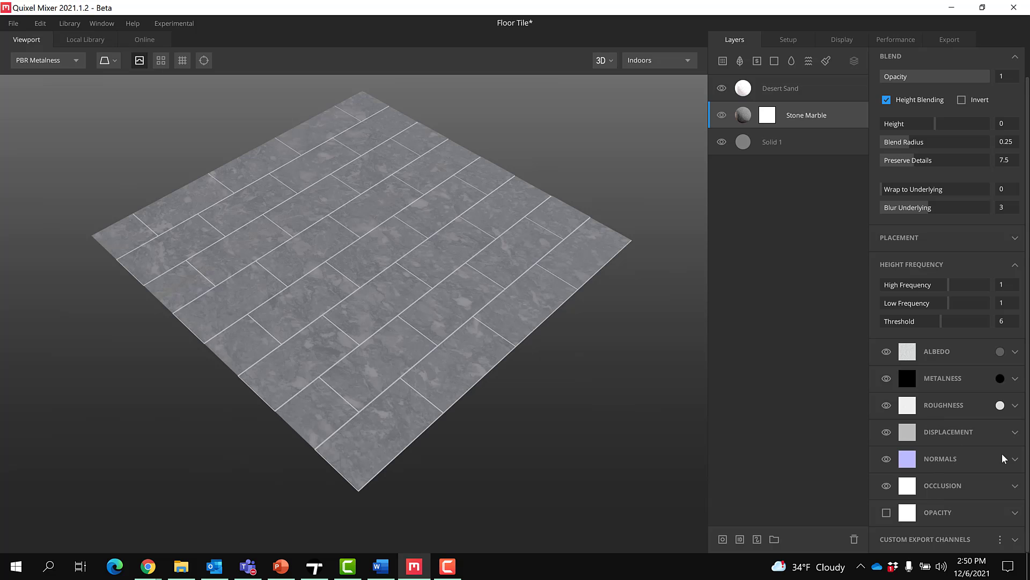
pyautogui.click(1015, 460)
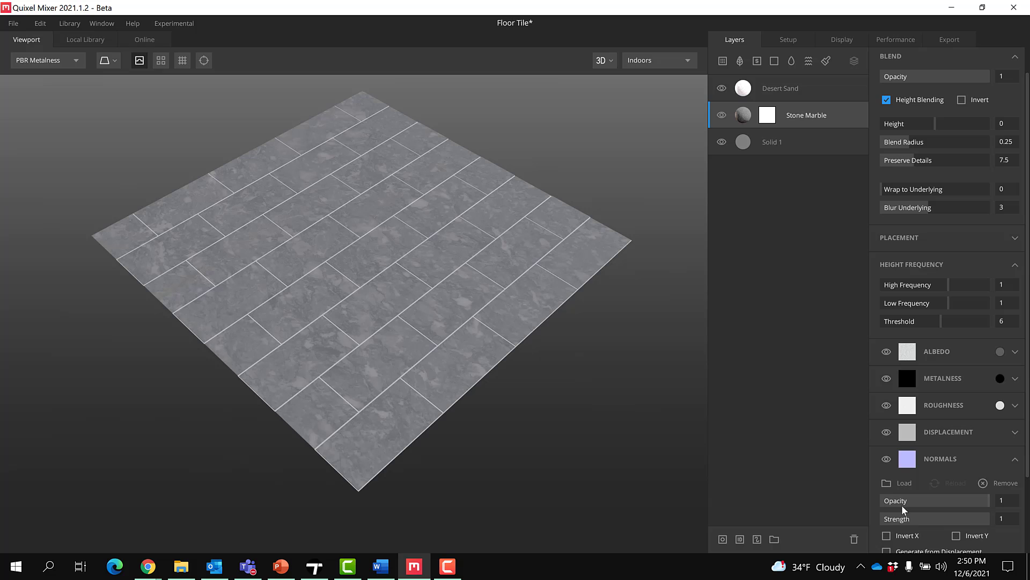
pyautogui.click(1016, 459)
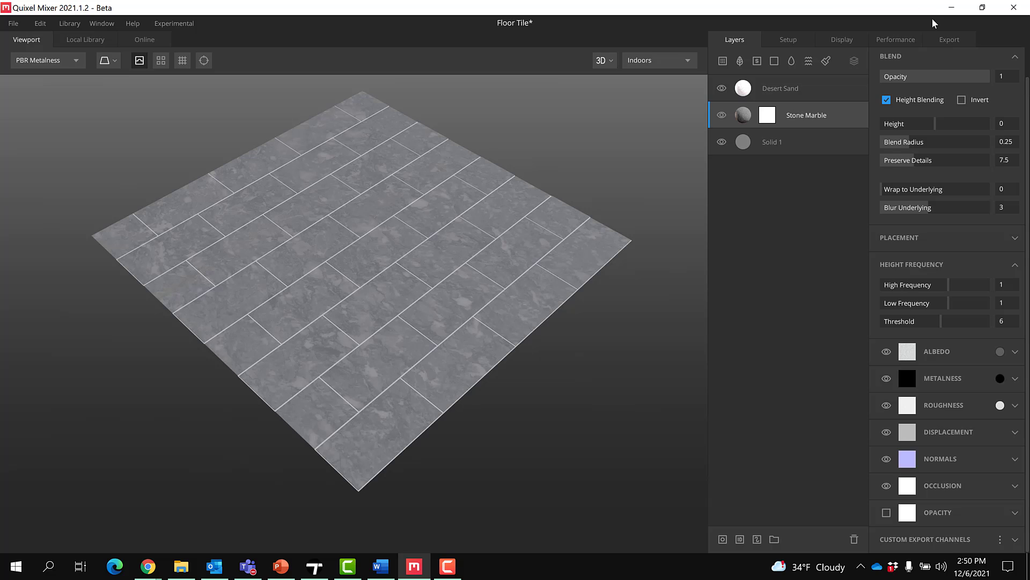
# Export the Floor Tile textures to the _TM Mixer folder with the Specular Maps preset, excluding Specular and AO and including Roughness
pyautogui.click(951, 41)
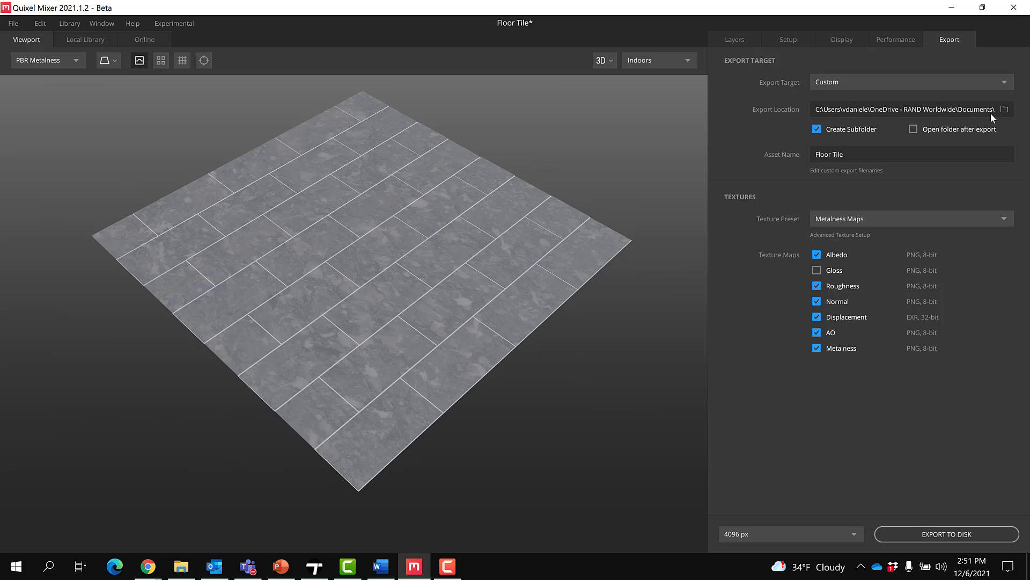
pyautogui.click(857, 153)
pyautogui.click(863, 218)
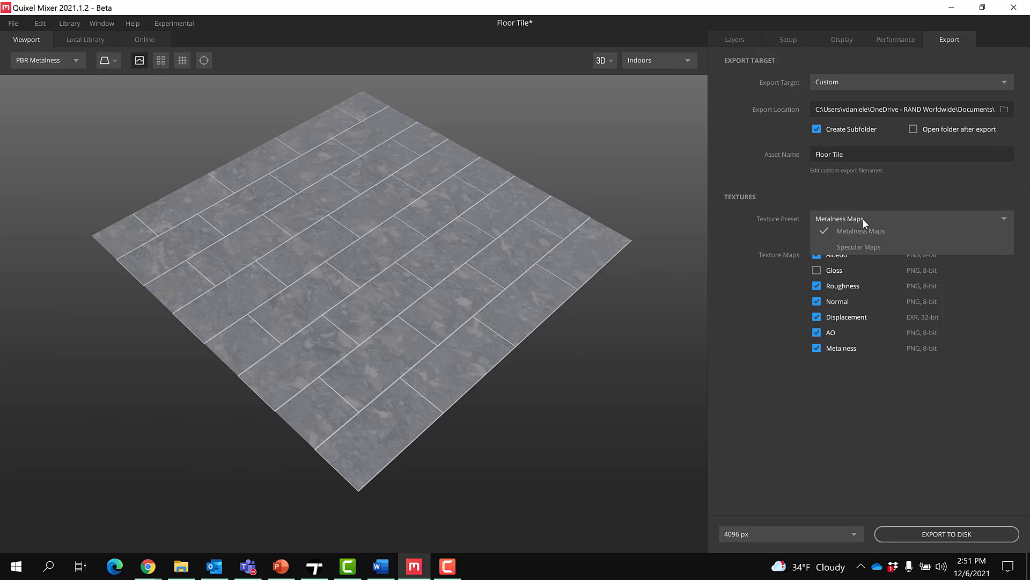
pyautogui.click(854, 247)
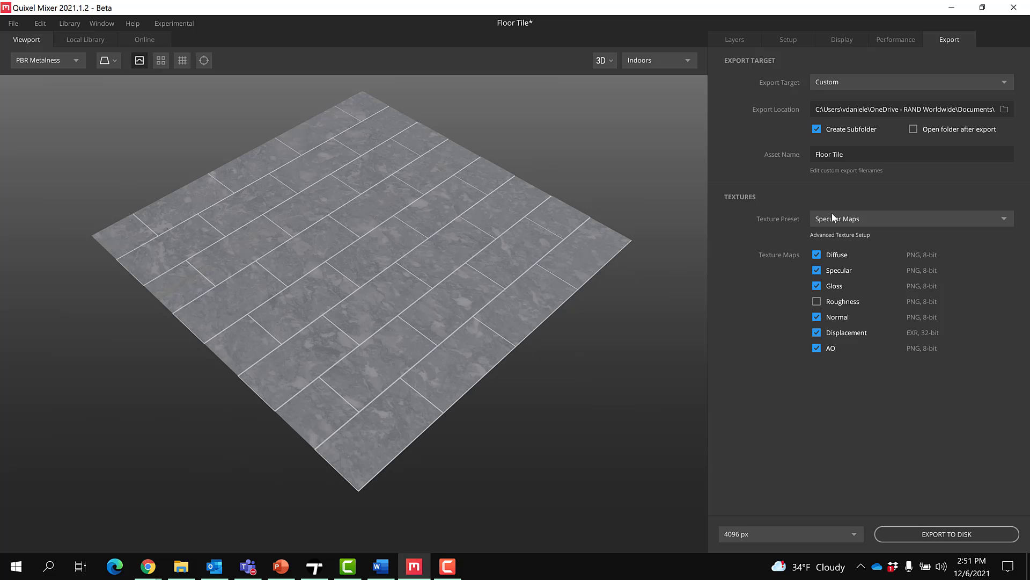
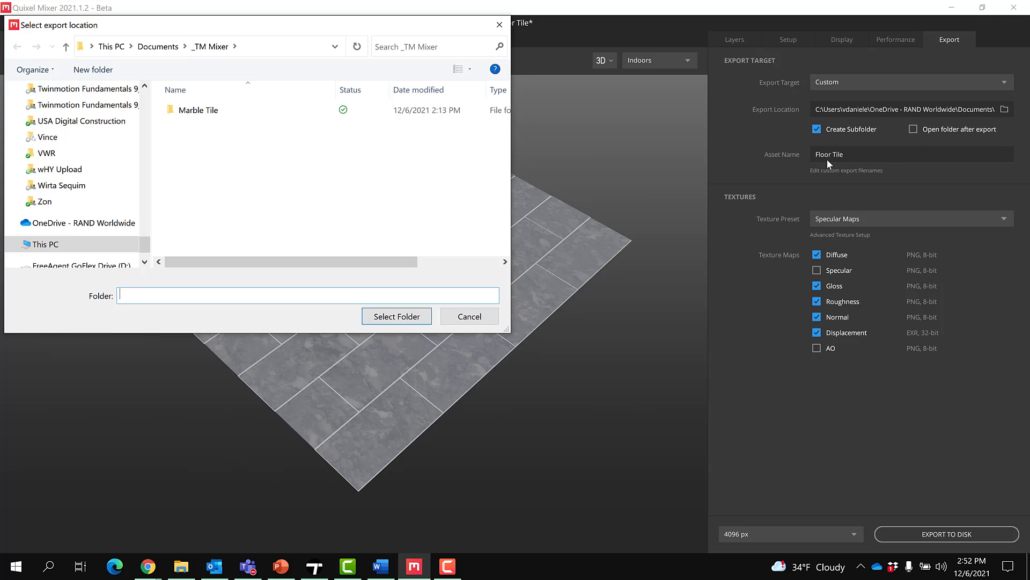
pyautogui.click(390, 317)
pyautogui.click(970, 539)
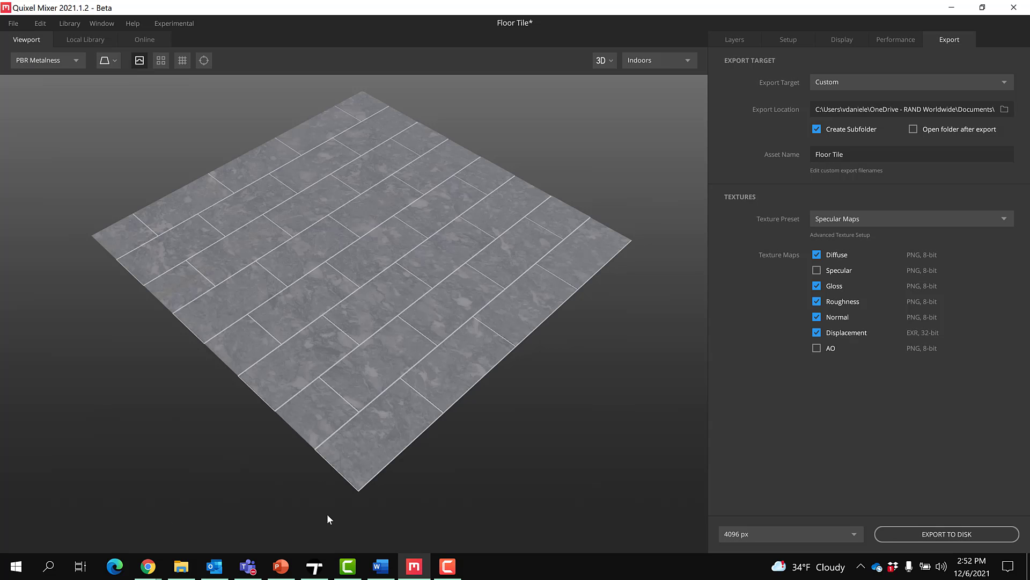
# Switch to Twinmotion, sample the brick material on the cube and check its enlarged preview
pyautogui.click(322, 563)
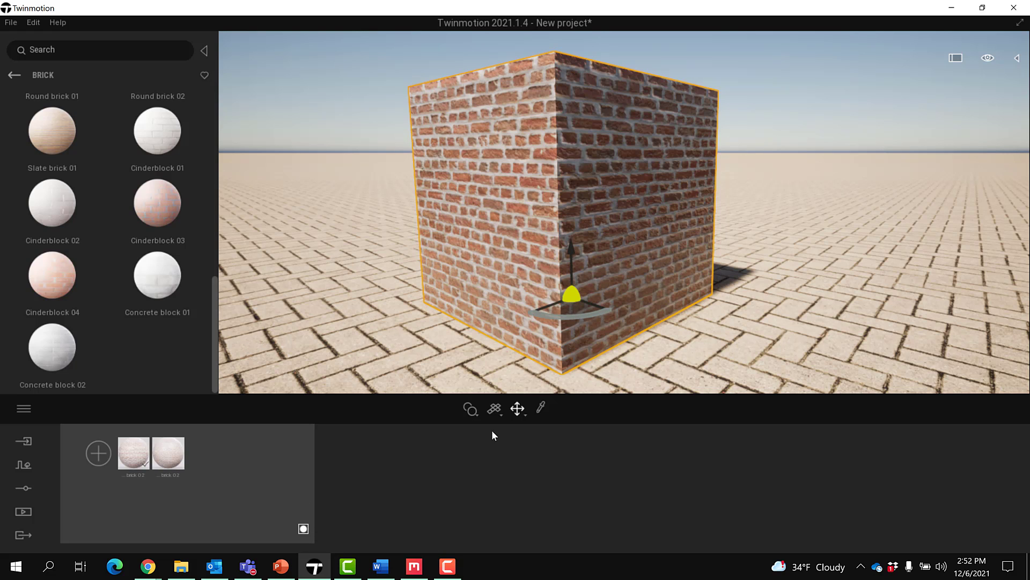
pyautogui.click(541, 407)
pyautogui.click(579, 171)
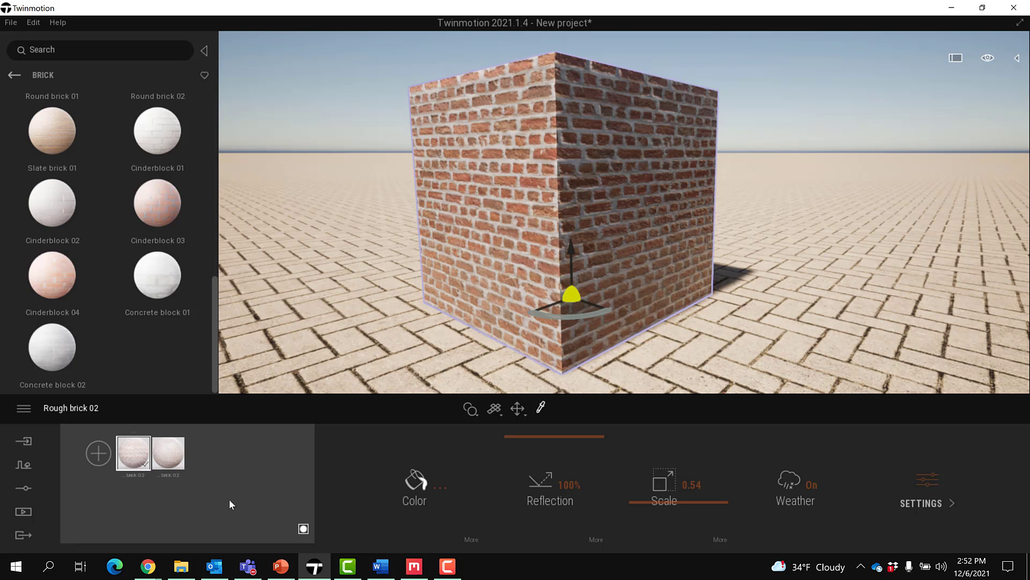
pyautogui.click(303, 529)
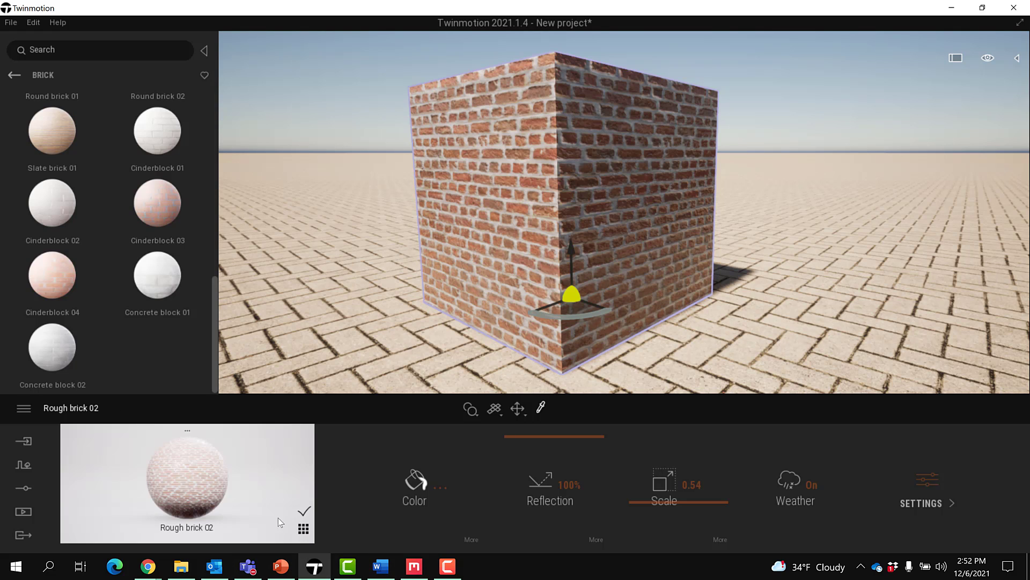
pyautogui.click(303, 530)
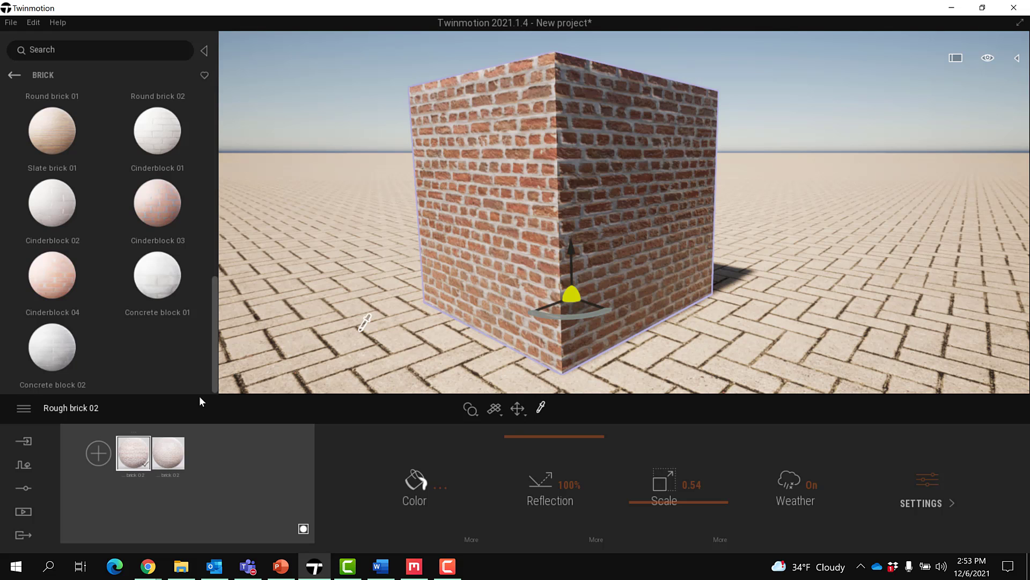
# Create a new material, apply it to the cube and name it Floor Tile
pyautogui.click(98, 454)
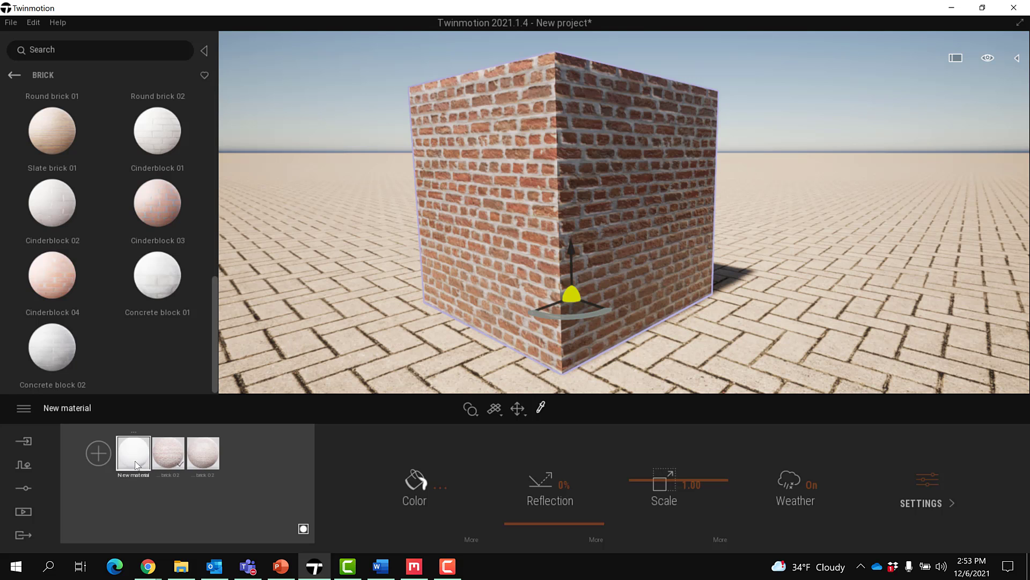
pyautogui.moveTo(130, 456); pyautogui.dragTo(500, 207)
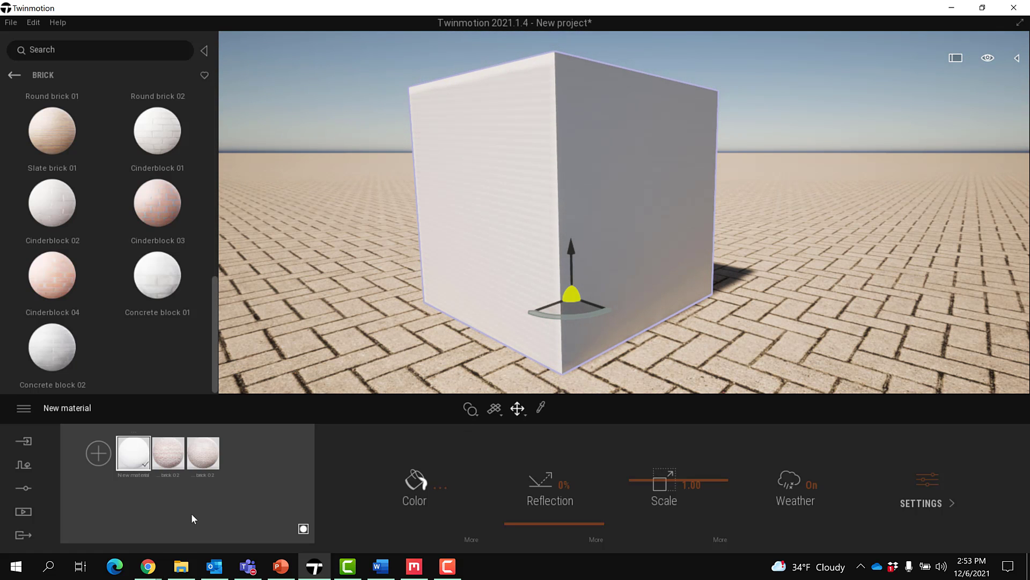
pyautogui.rightClick(134, 454)
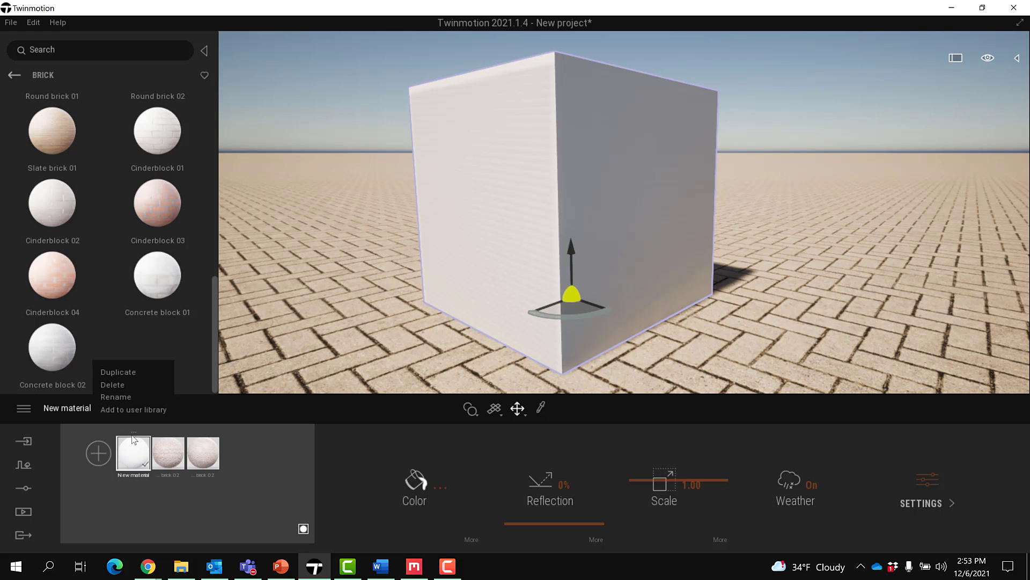
pyautogui.click(127, 399)
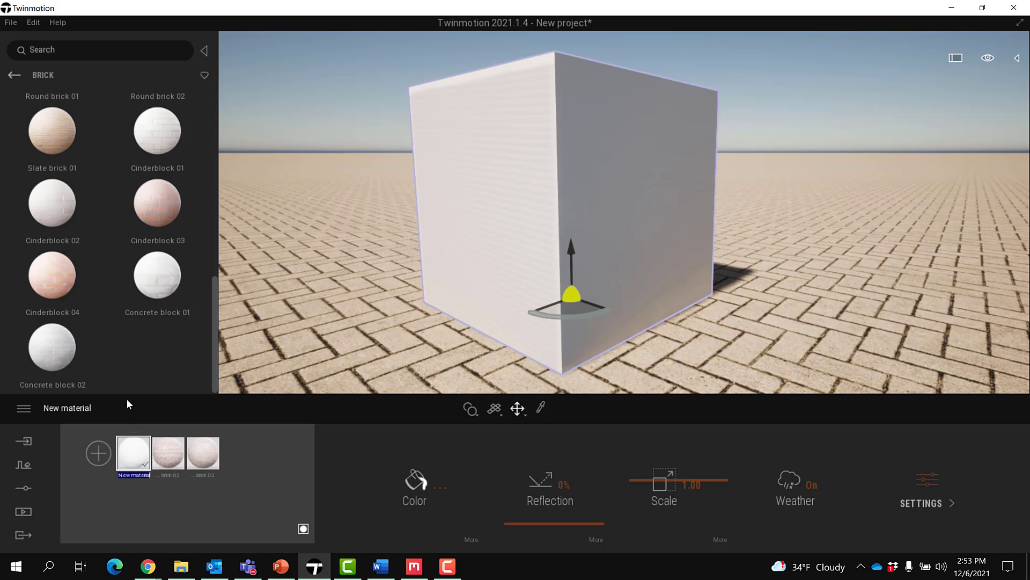
pyautogui.write('Floor Tile')
pyautogui.click(167, 519)
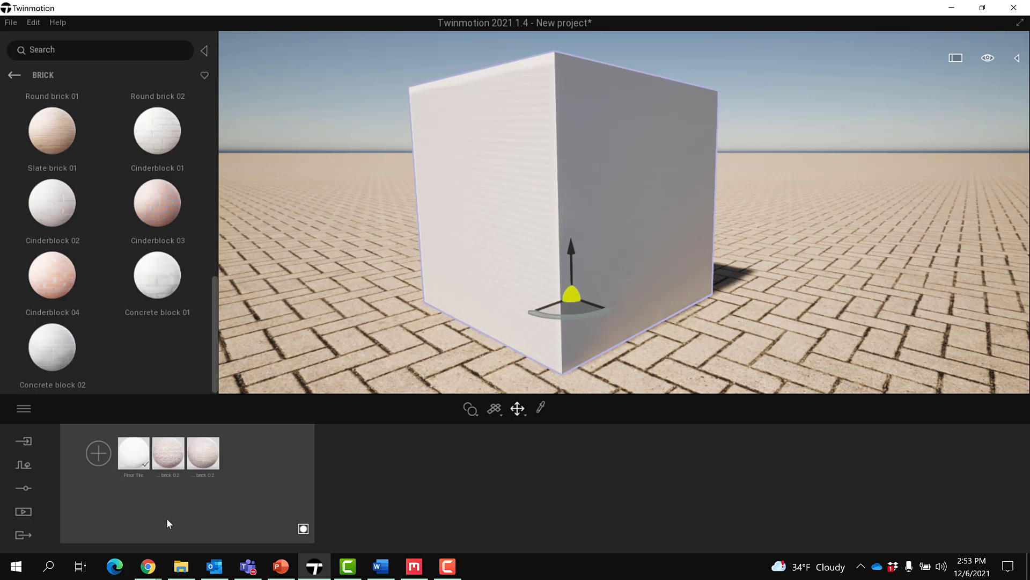
# Load Floor Tile_Diffuse.png from the _TM Mixer Floor Tile folder as the Floor Tile material's color texture
pyautogui.click(135, 454)
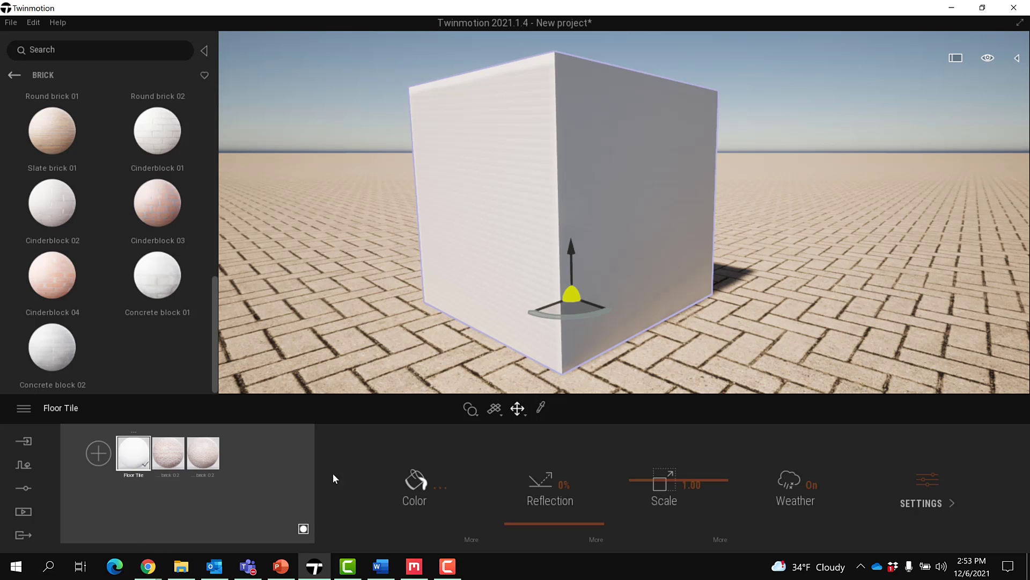
pyautogui.click(479, 538)
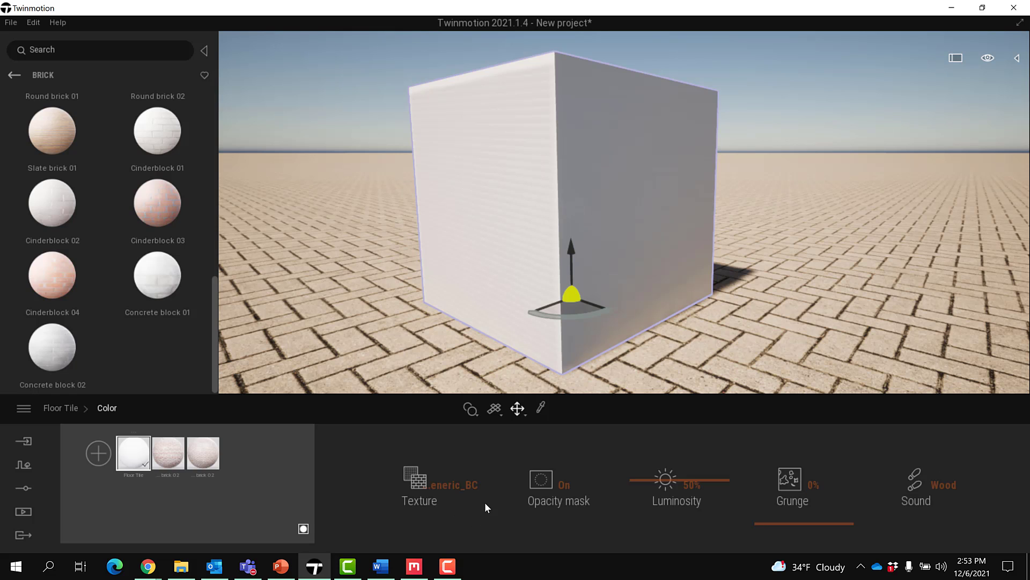
pyautogui.moveTo(460, 491)
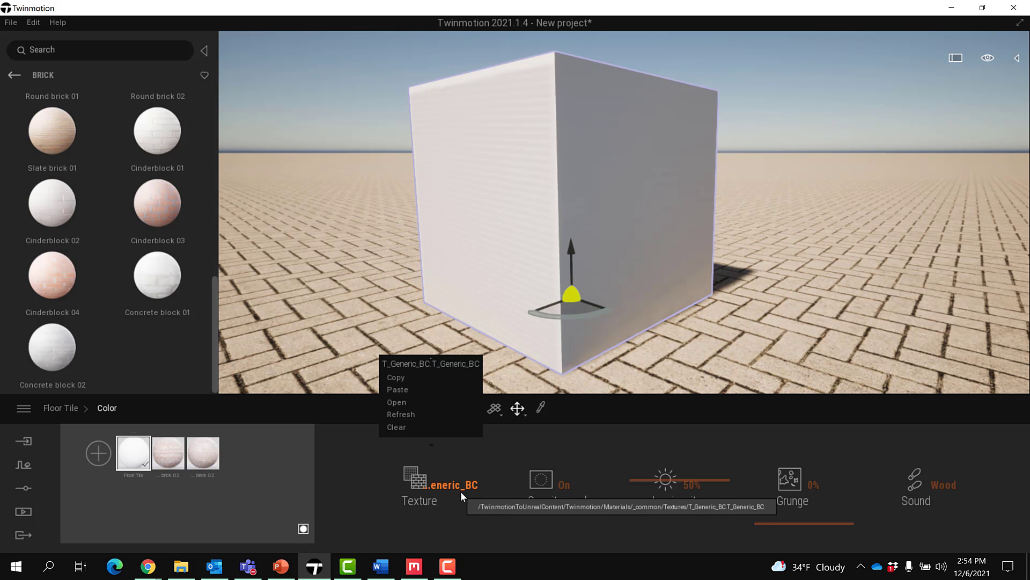
pyautogui.click(401, 400)
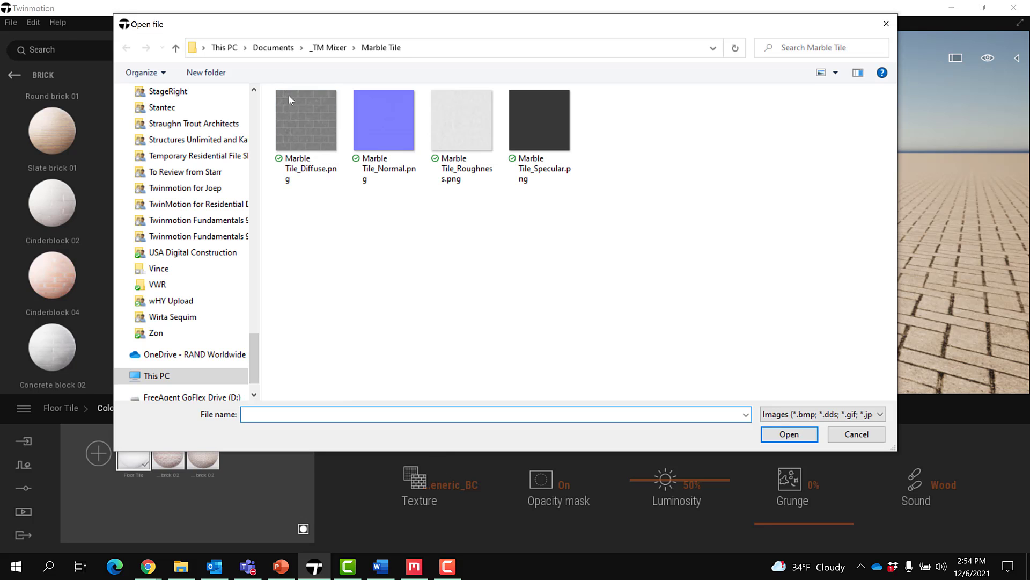
pyautogui.click(328, 48)
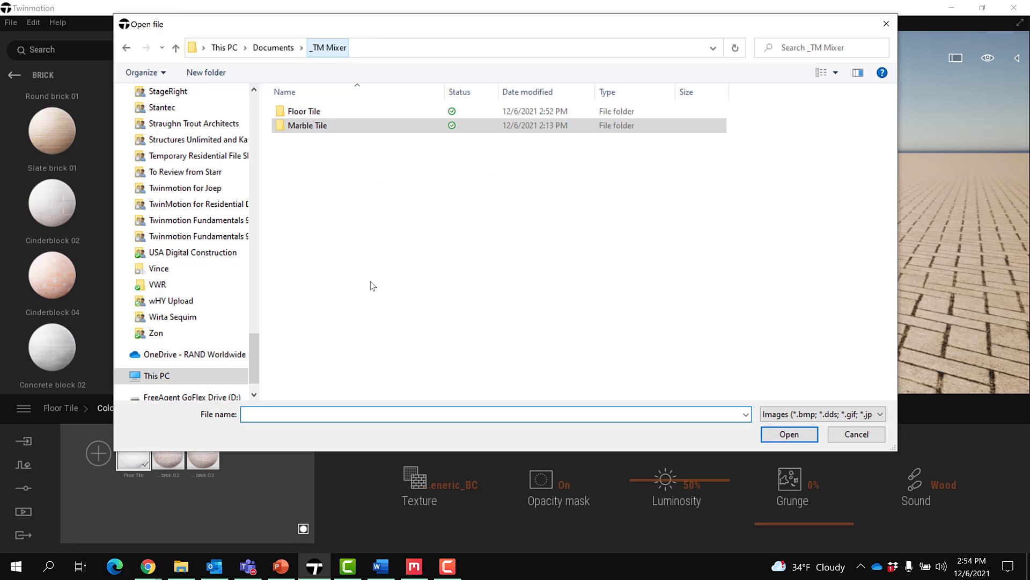
pyautogui.doubleClick(301, 111)
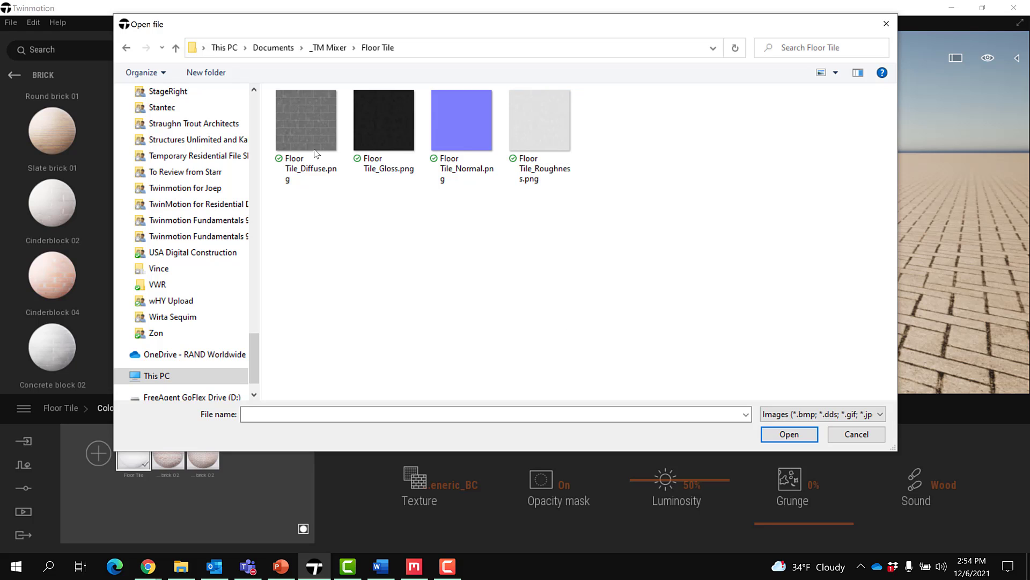
pyautogui.click(308, 121)
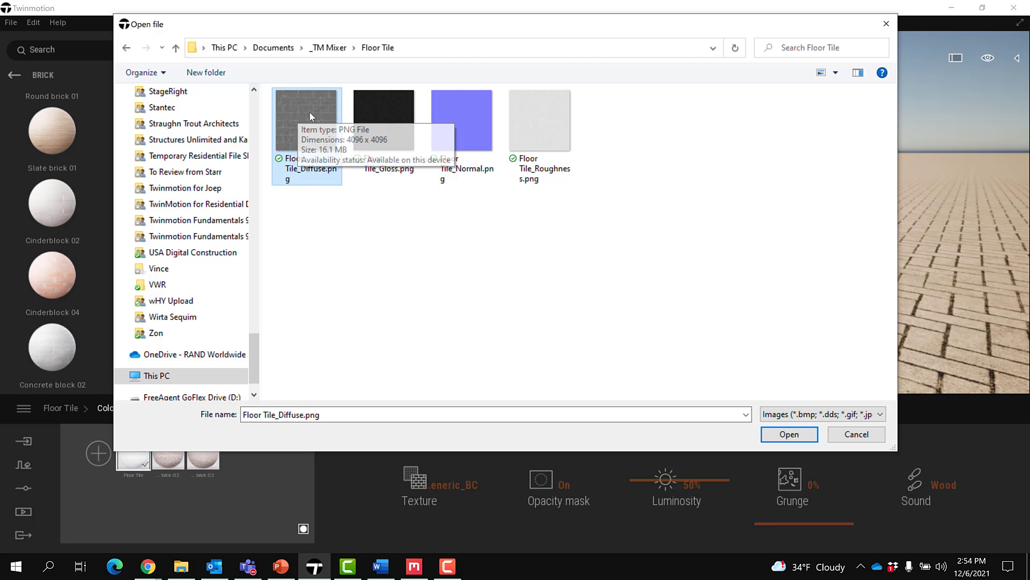
pyautogui.click(790, 433)
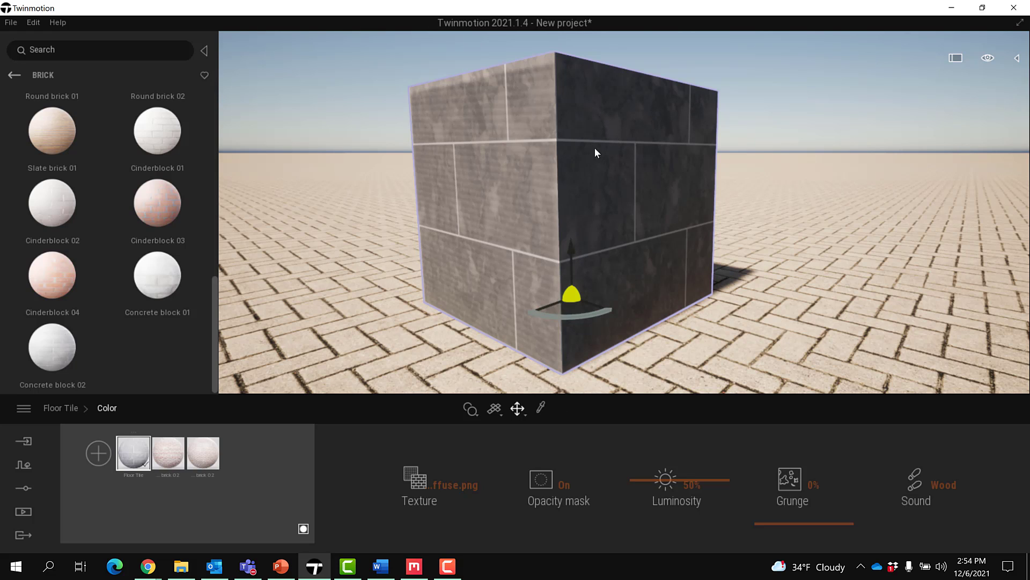
# Reduce the Floor Tile material's scale to 0.19
pyautogui.click(66, 409)
pyautogui.moveTo(659, 479); pyautogui.dragTo(669, 509)
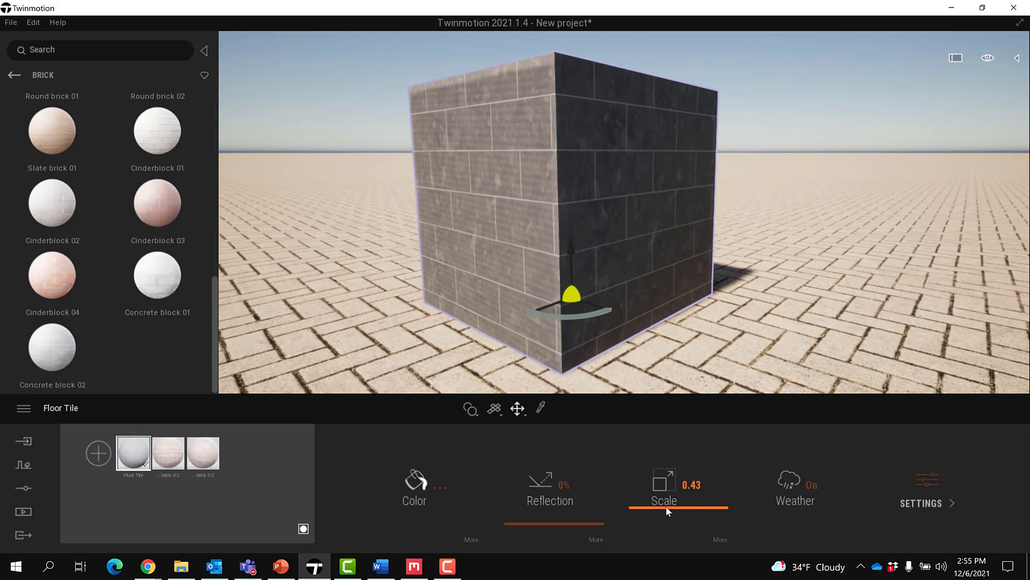
pyautogui.moveTo(666, 506); pyautogui.dragTo(675, 521)
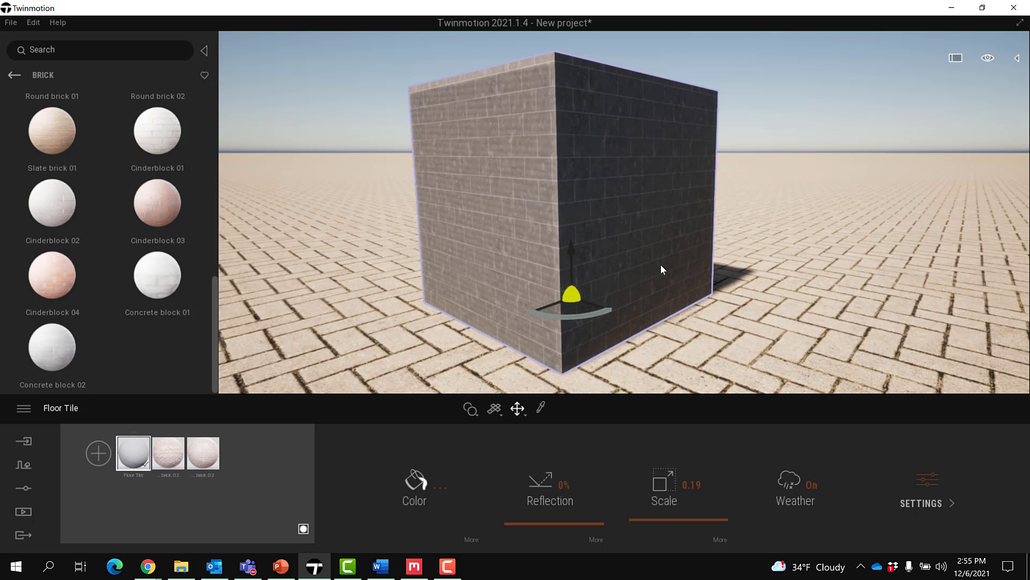
# Examine the tile texture on the cube's lit and shaded faces from several angles and up close
pyautogui.moveTo(661, 264)
pyautogui.mouseDown(button='right')
pyautogui.moveTo(671, 256)
pyautogui.moveTo(645, 250)
pyautogui.moveTo(642, 271)
pyautogui.moveTo(671, 271)
pyautogui.moveTo(655, 273)
pyautogui.mouseUp(button='right')
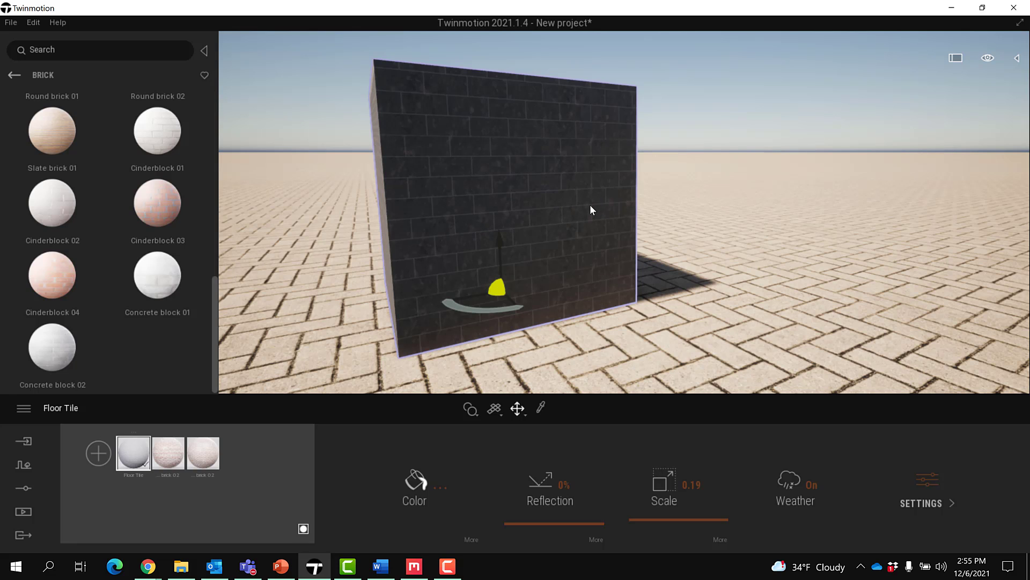
pyautogui.moveTo(624, 212); pyautogui.dragTo(452, 155, button='right')
pyautogui.press('a')
pyautogui.press('w')
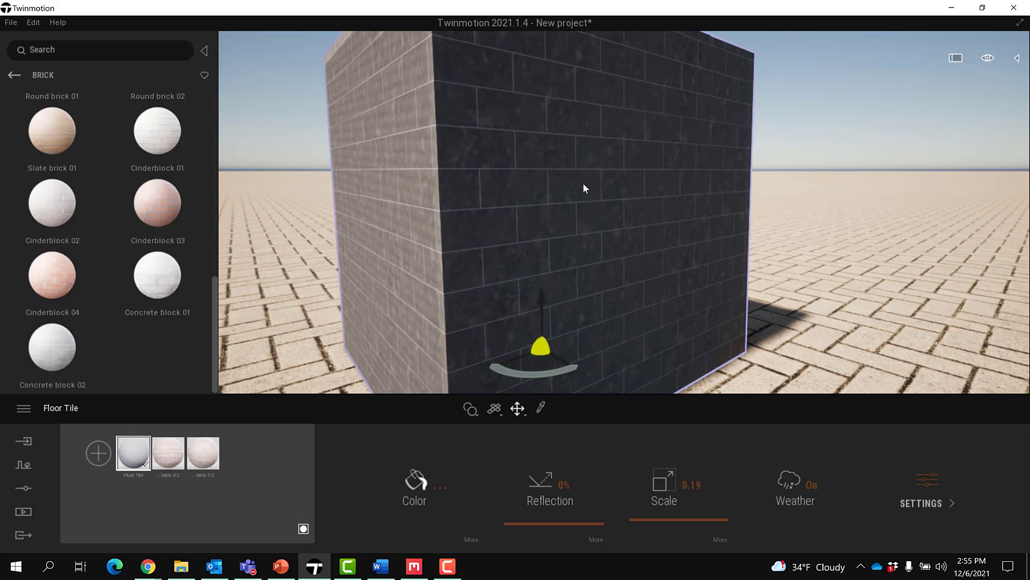
pyautogui.moveTo(600, 189); pyautogui.dragTo(601, 190, button='right')
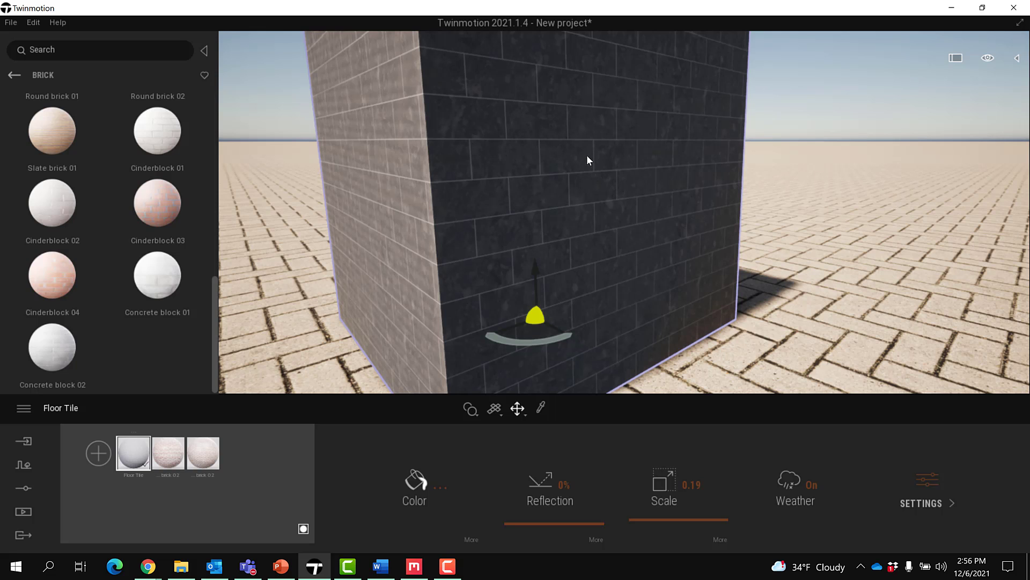
pyautogui.moveTo(461, 183); pyautogui.dragTo(487, 130, button='right')
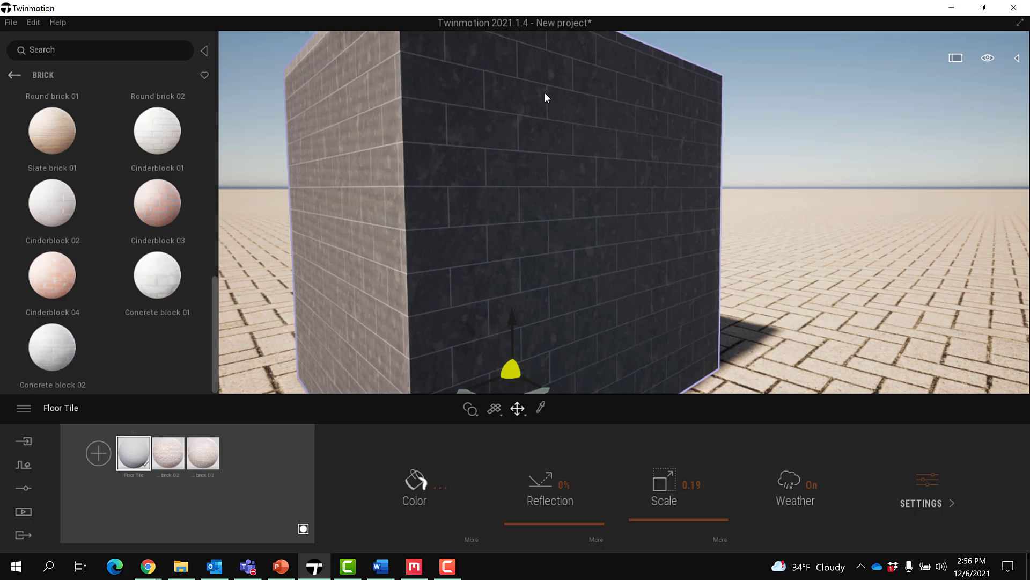
pyautogui.moveTo(597, 225); pyautogui.dragTo(592, 226, button='right')
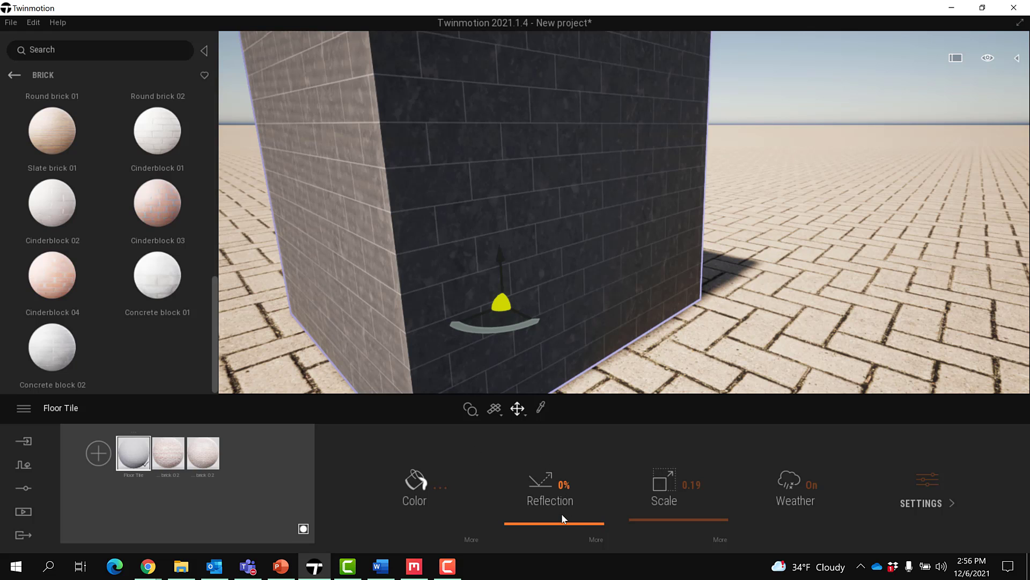
# Reduce the Floor Tile material's bump to 81% and load Floor Tile_Normal.png as its normal map
pyautogui.click(935, 482)
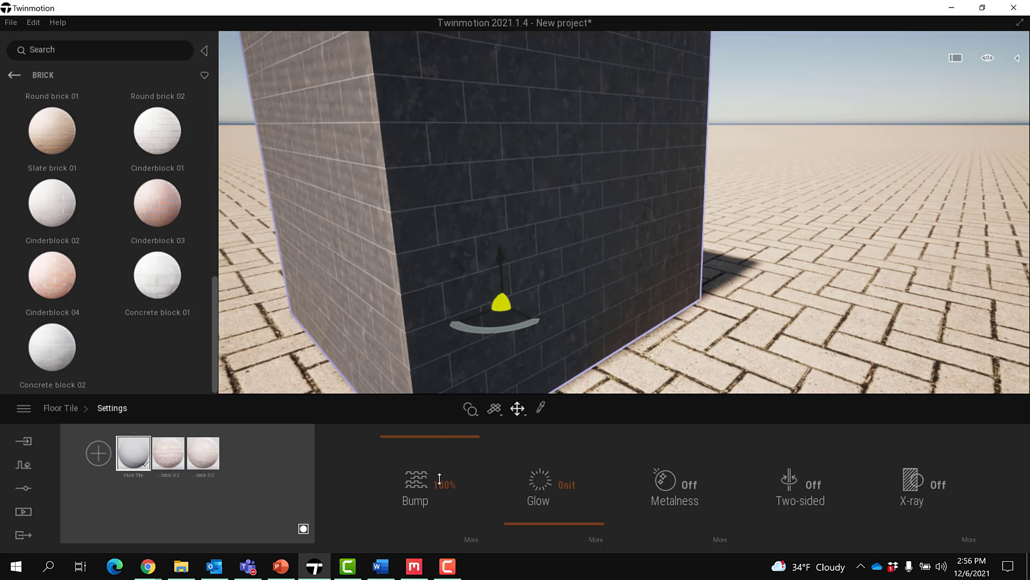
pyautogui.moveTo(439, 478); pyautogui.dragTo(439, 513)
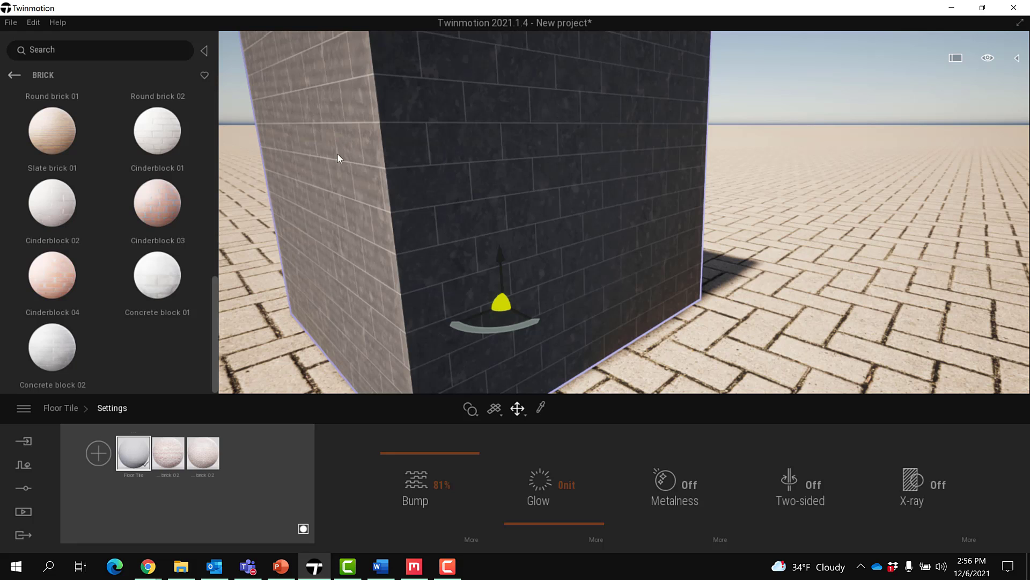
pyautogui.click(470, 540)
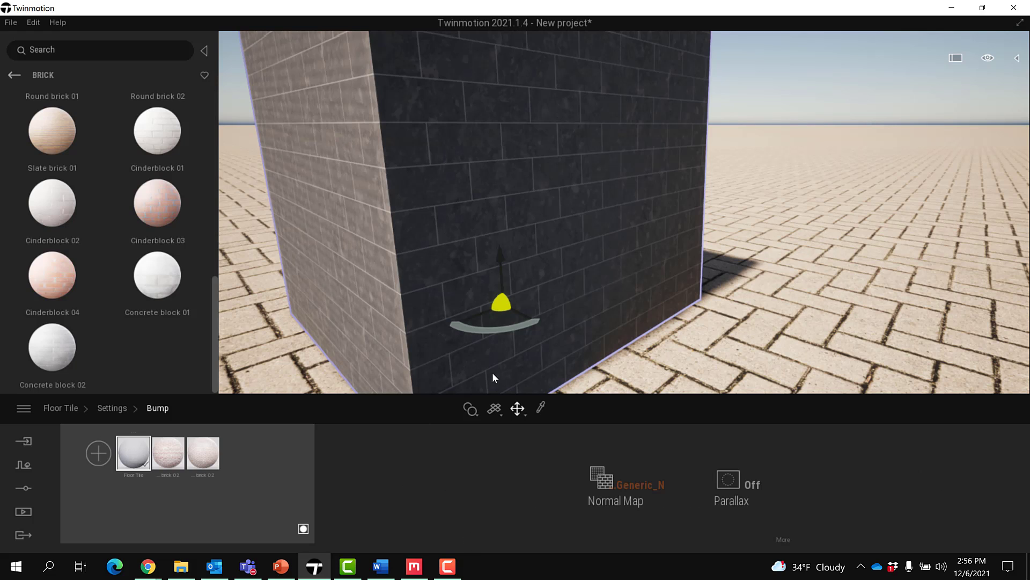
pyautogui.click(637, 480)
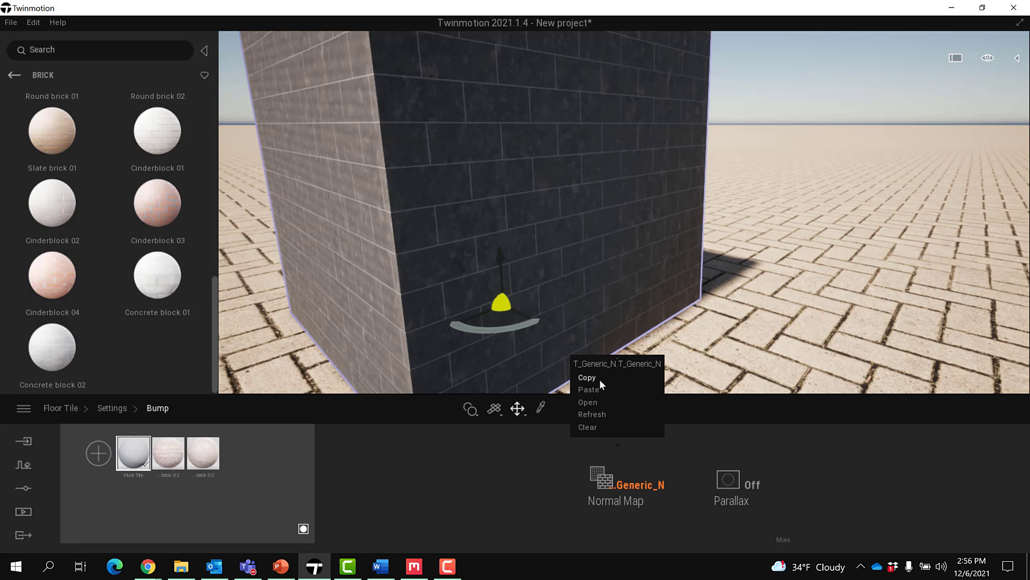
pyautogui.click(589, 402)
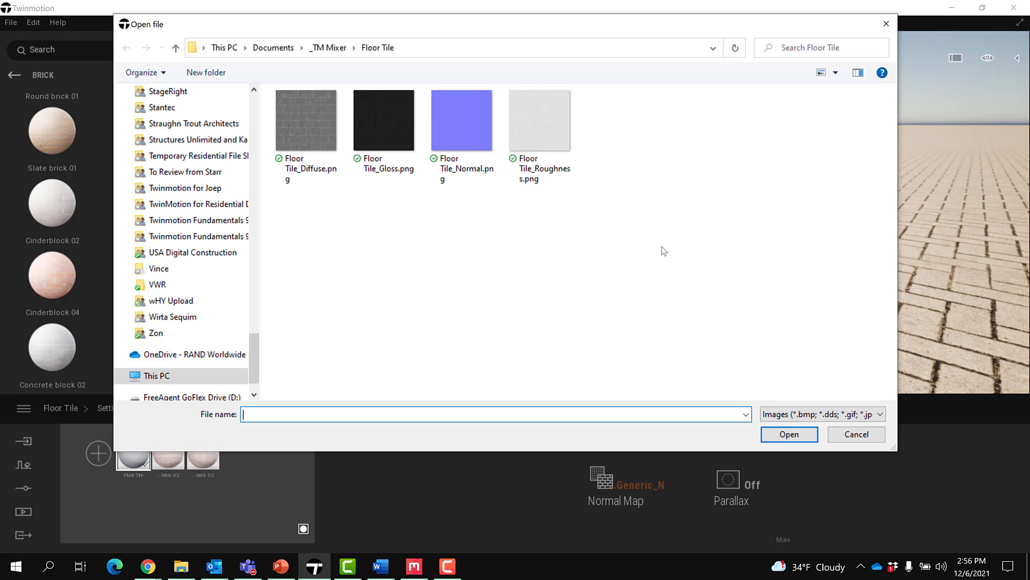
pyautogui.click(456, 103)
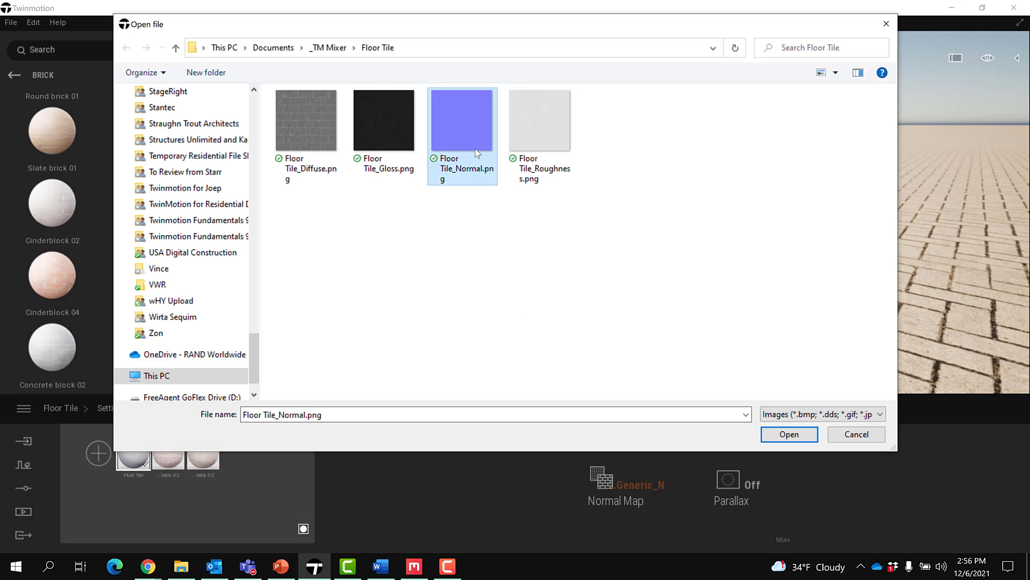
pyautogui.doubleClick(450, 114)
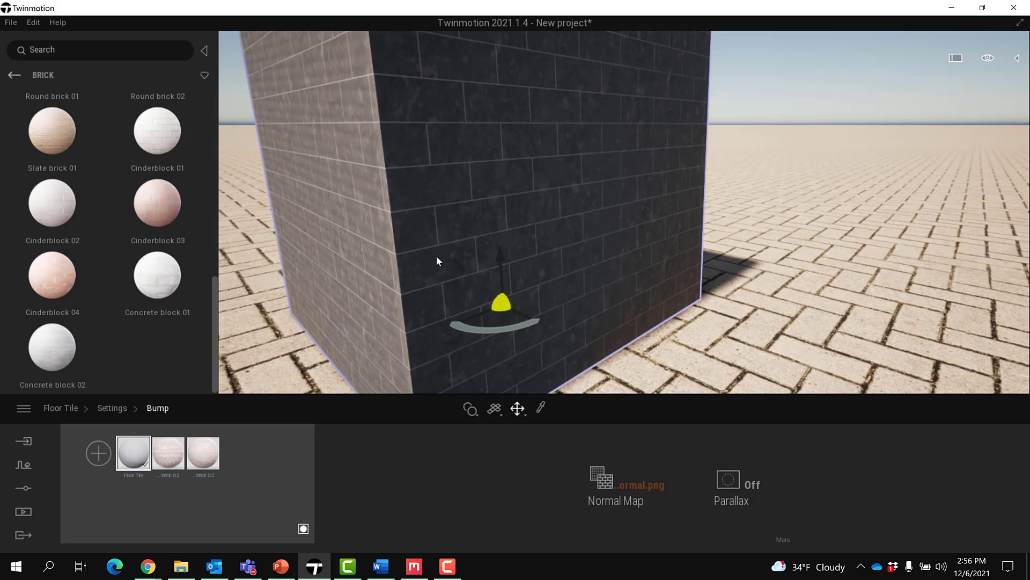
# Switch to Quixel Mixer and raise the Stone Marble layer's blend height to 0.697
pyautogui.click(414, 566)
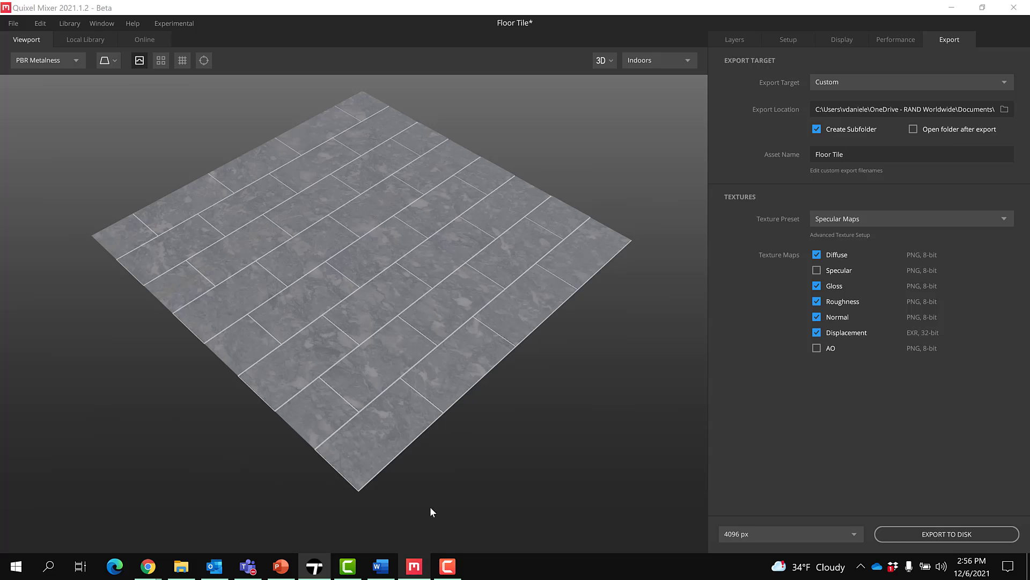
pyautogui.click(729, 43)
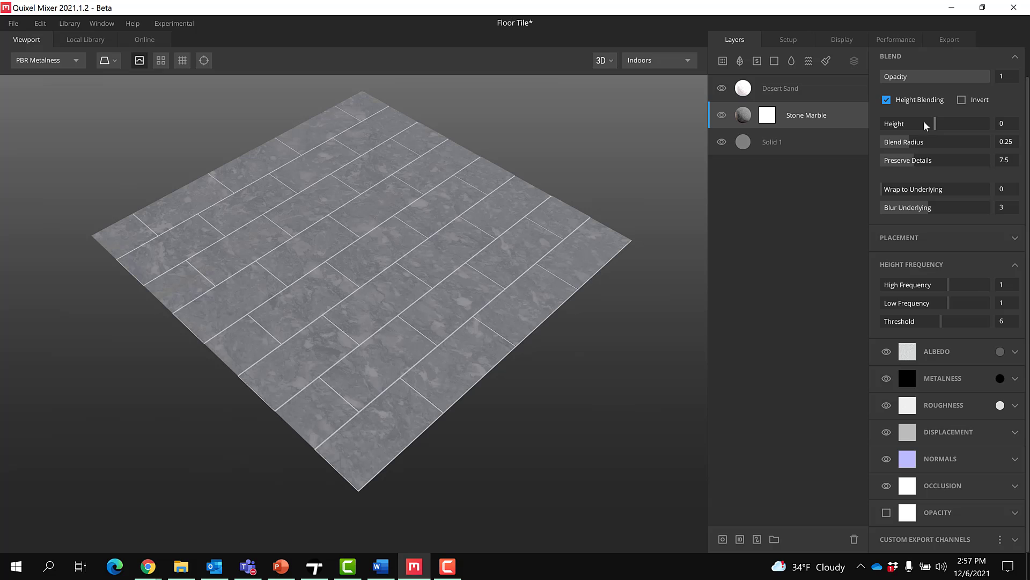
pyautogui.click(766, 119)
pyautogui.click(744, 117)
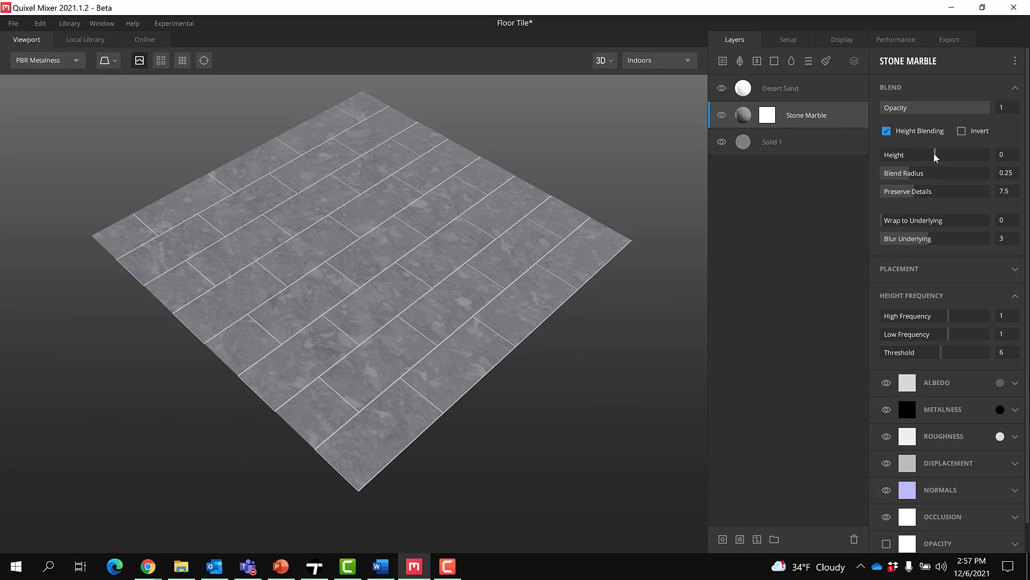
pyautogui.moveTo(936, 156); pyautogui.dragTo(939, 161)
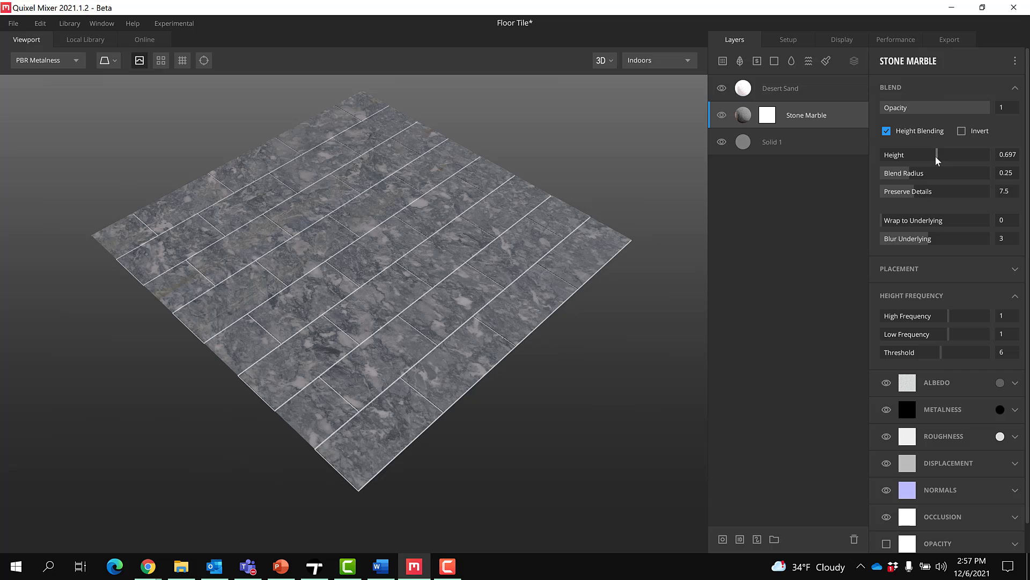
# Examine the grout lines and marble pattern of the tile surface up close
pyautogui.scroll(3, 424, 402)
pyautogui.scroll(3, 387, 416)
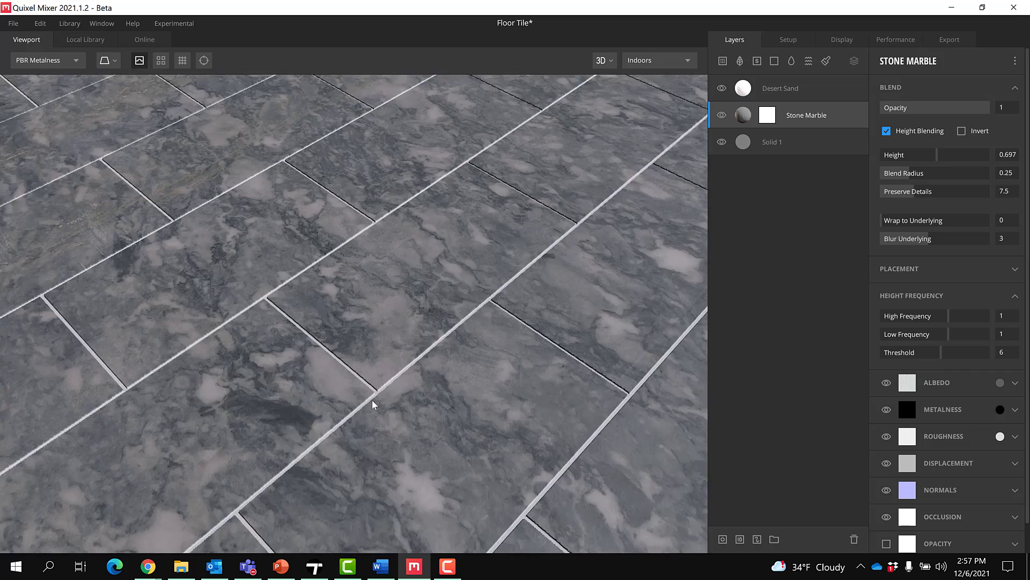
pyautogui.scroll(3, 376, 410)
pyautogui.scroll(-3, 341, 389)
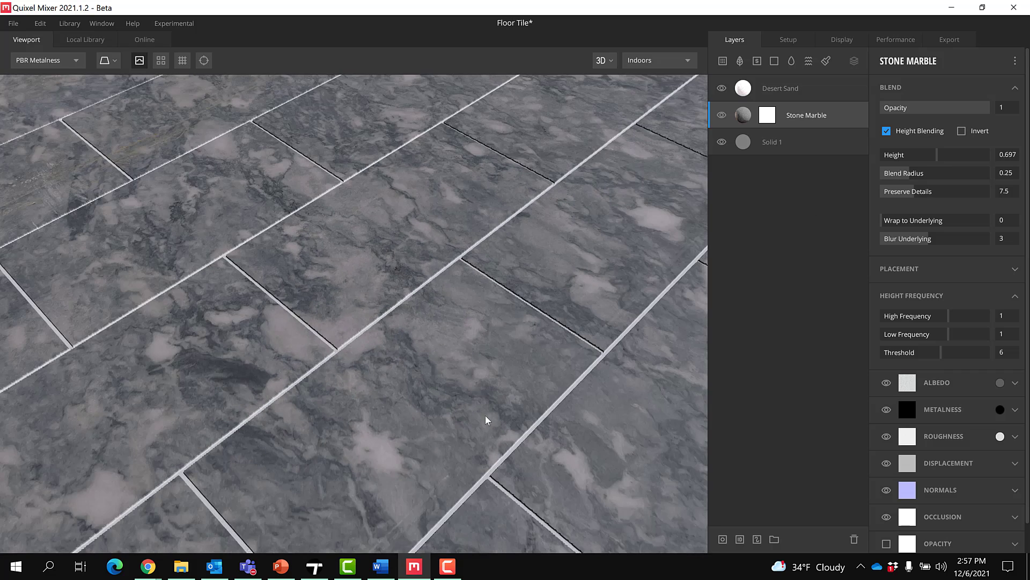
pyautogui.scroll(-2, 461, 417)
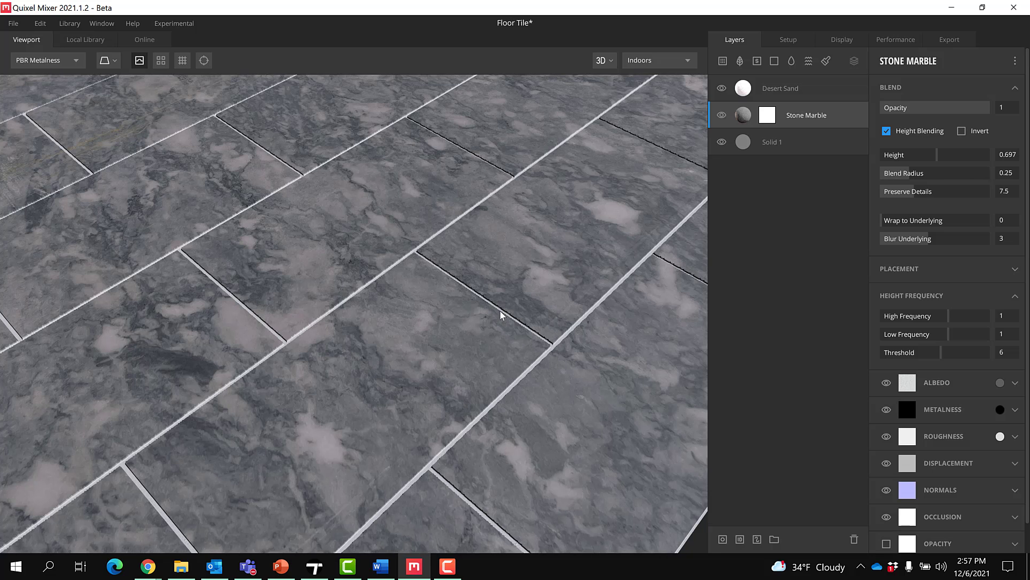
pyautogui.scroll(-2, 483, 327)
pyautogui.scroll(-1, 402, 384)
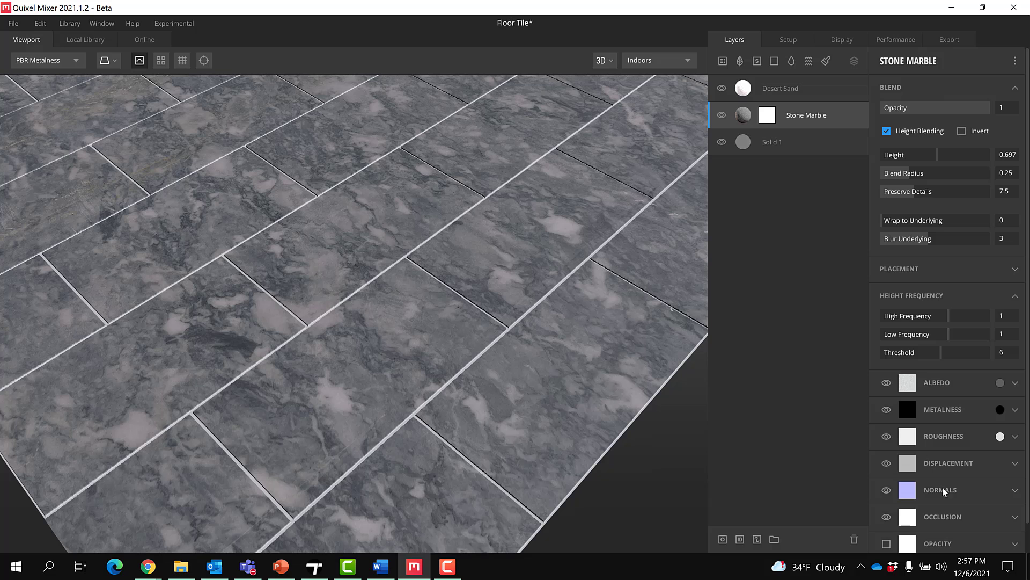
pyautogui.moveTo(511, 395); pyautogui.dragTo(487, 396, button='middle')
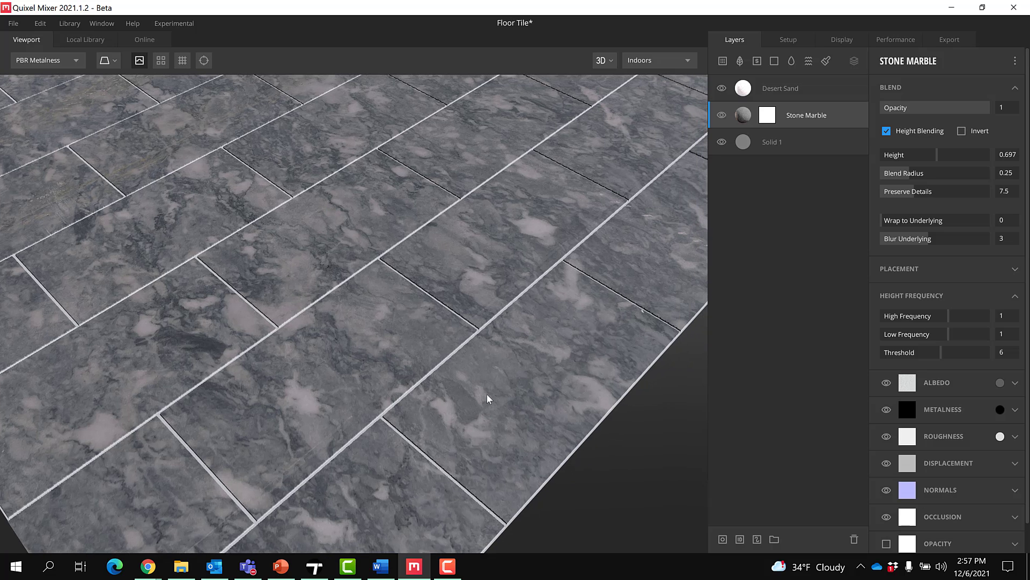
# Lower the Stone Marble layer's opacity to 0.886
pyautogui.scroll(-2, 542, 253)
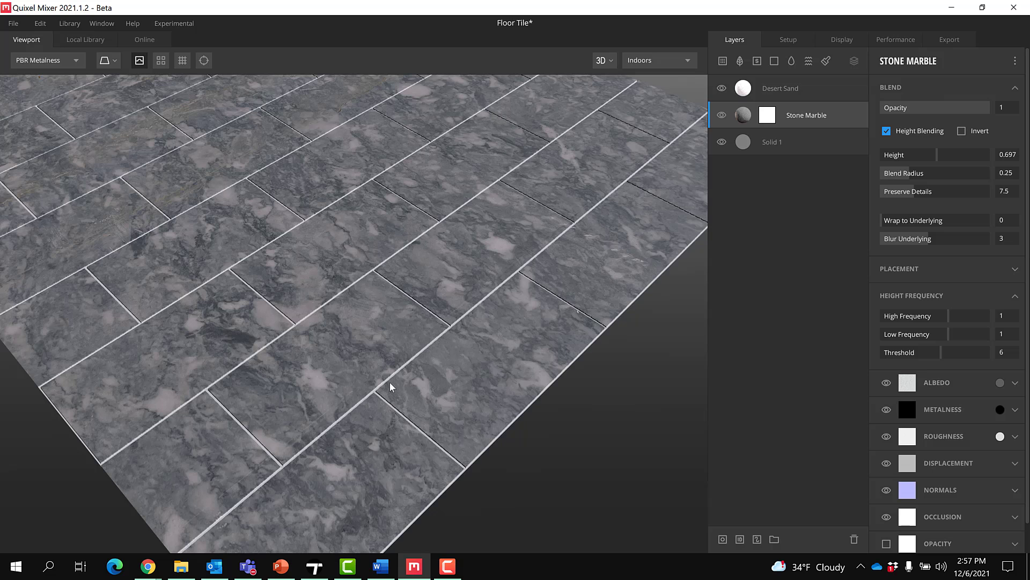
pyautogui.scroll(-2, 292, 263)
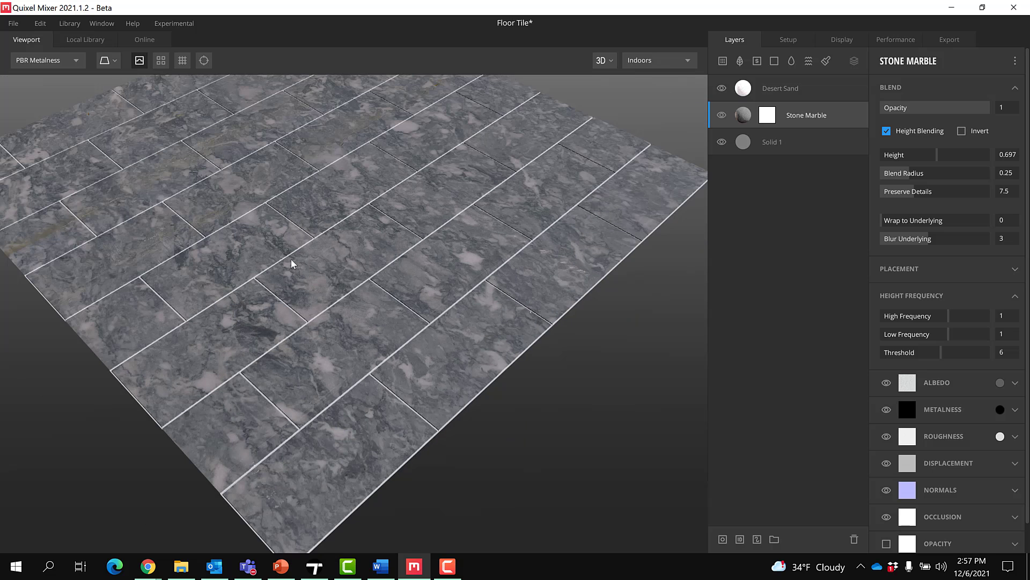
pyautogui.moveTo(308, 323); pyautogui.dragTo(314, 356, button='middle')
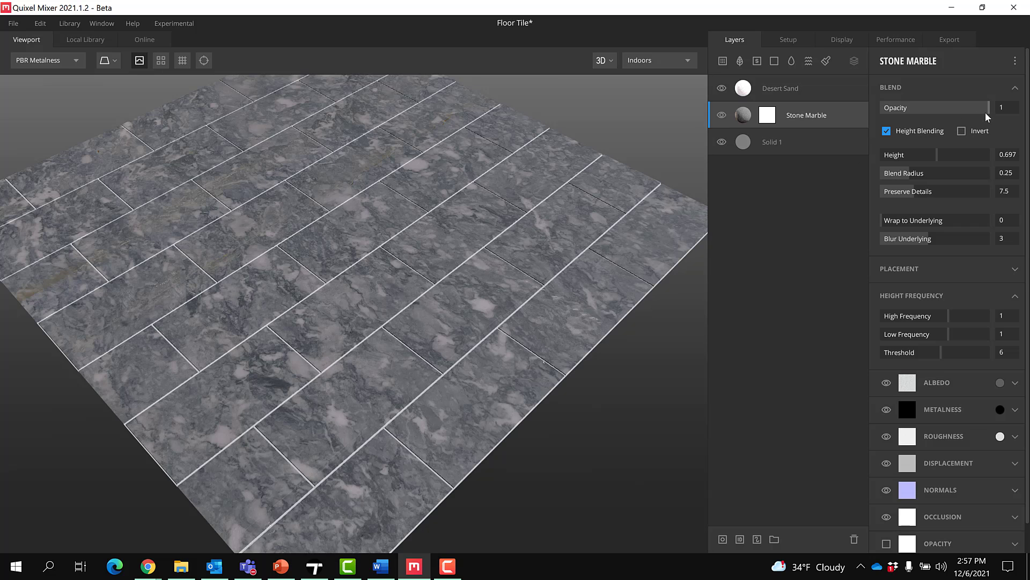
pyautogui.moveTo(985, 116)
pyautogui.mouseDown()
pyautogui.moveTo(940, 122)
pyautogui.moveTo(977, 118)
pyautogui.mouseUp()
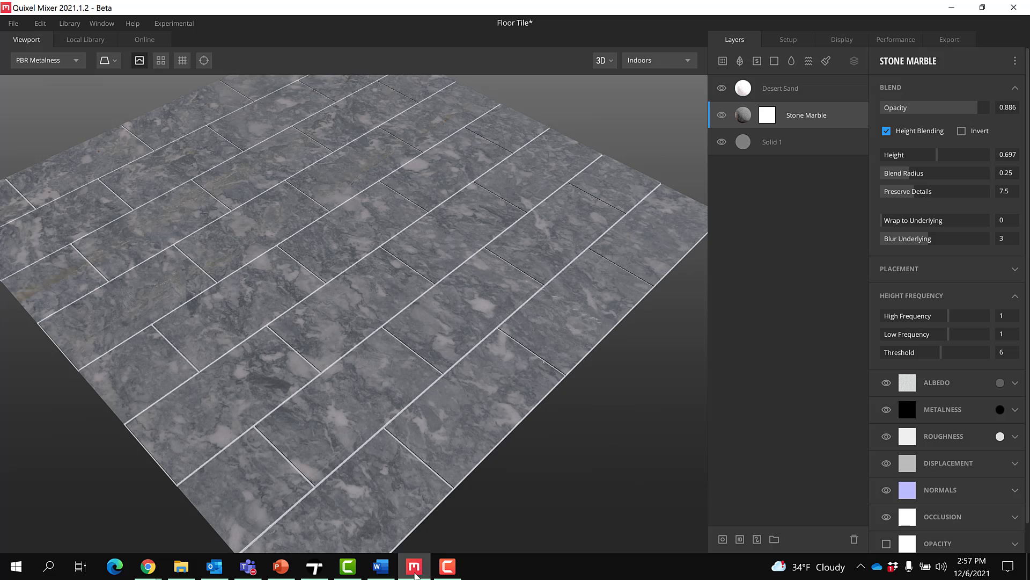
# Switch to Twinmotion and inspect the relief of the tiles up close on the cube's lit face
pyautogui.click(305, 568)
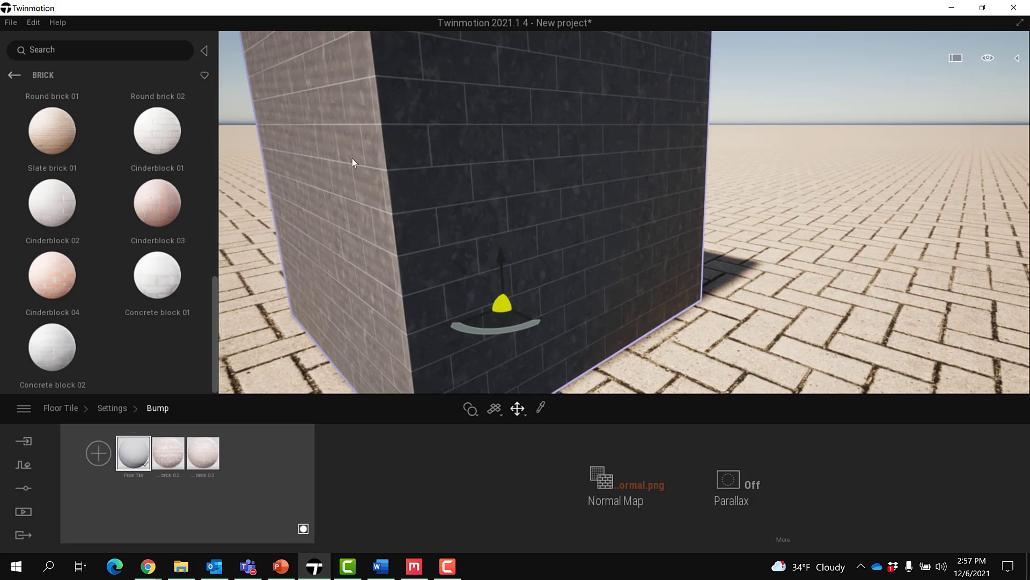
pyautogui.keyDown('shift'); pyautogui.moveTo(352, 159); pyautogui.dragTo(307, 183, button='middle'); pyautogui.keyUp('shift')
pyautogui.moveTo(359, 214); pyautogui.dragTo(703, 223, button='middle')
pyautogui.scroll(4, 564, 209)
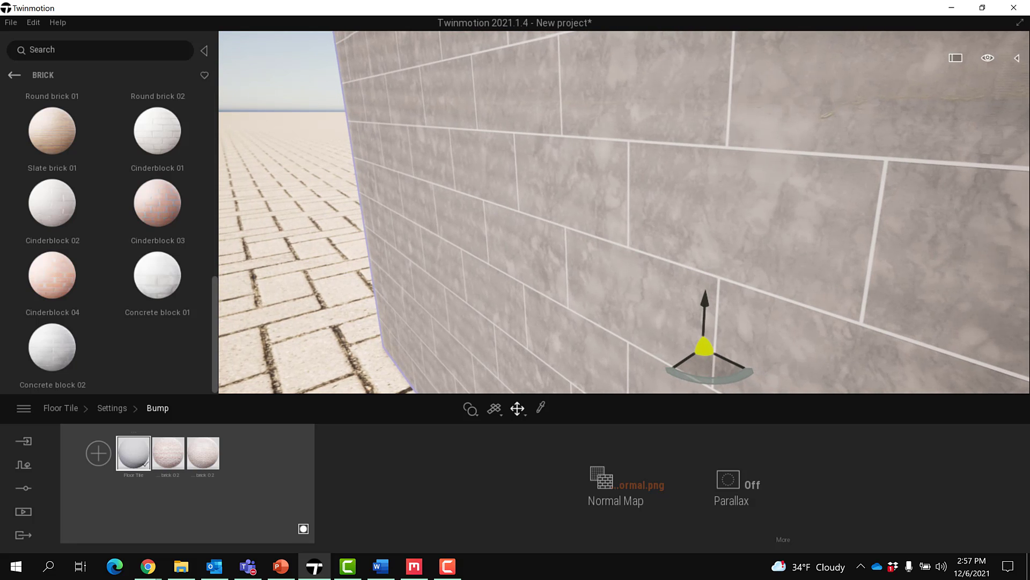
pyautogui.moveTo(703, 223); pyautogui.dragTo(694, 187, button='right')
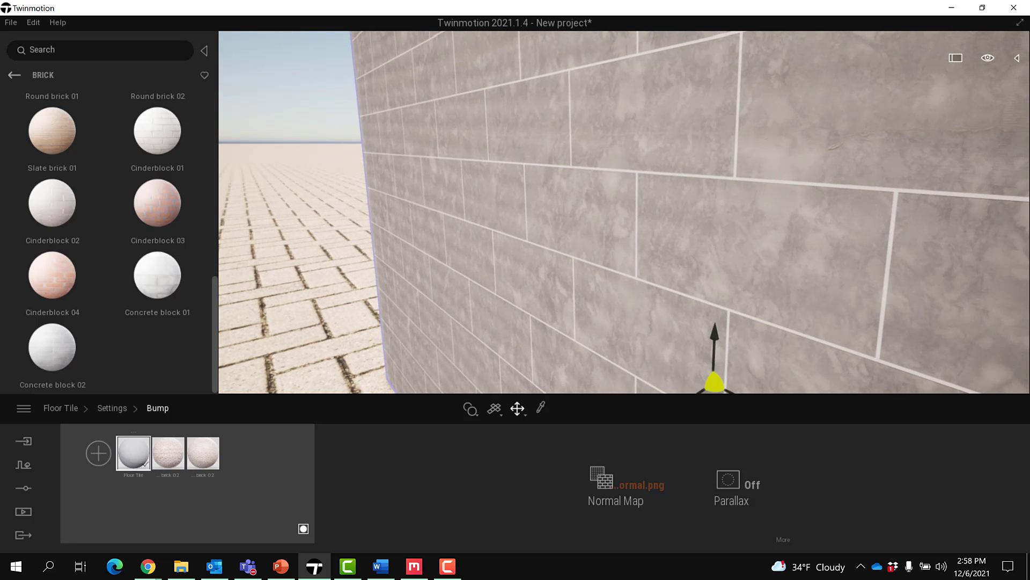
pyautogui.keyDown('shift'); pyautogui.moveTo(693, 187); pyautogui.dragTo(559, 179, button='middle'); pyautogui.keyUp('shift')
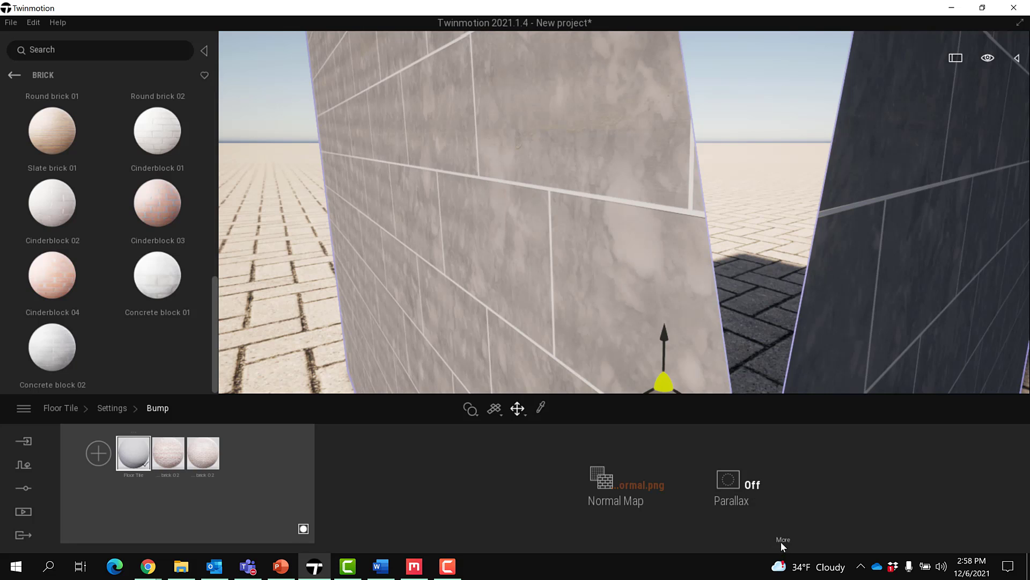
# Open the bump's parallax settings and look over the tile joints around the cube's corner
pyautogui.click(755, 490)
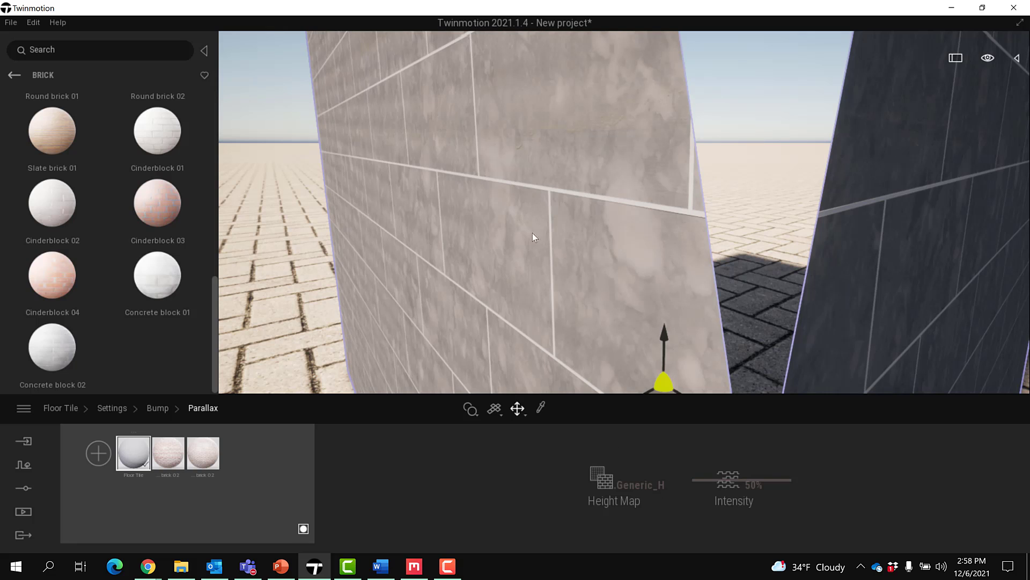
pyautogui.scroll(-3, 530, 206)
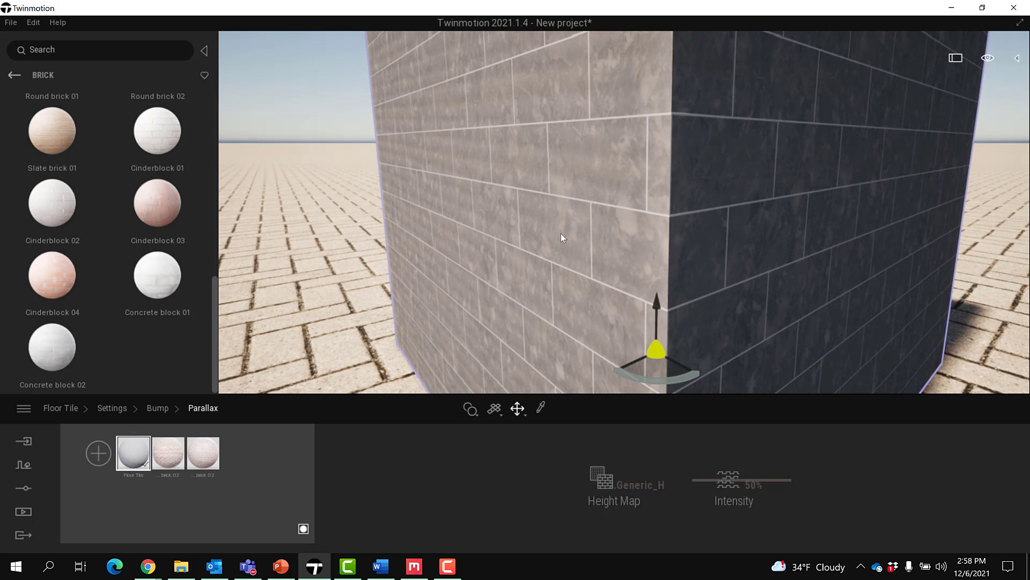
pyautogui.moveTo(530, 206); pyautogui.dragTo(519, 239, button='right')
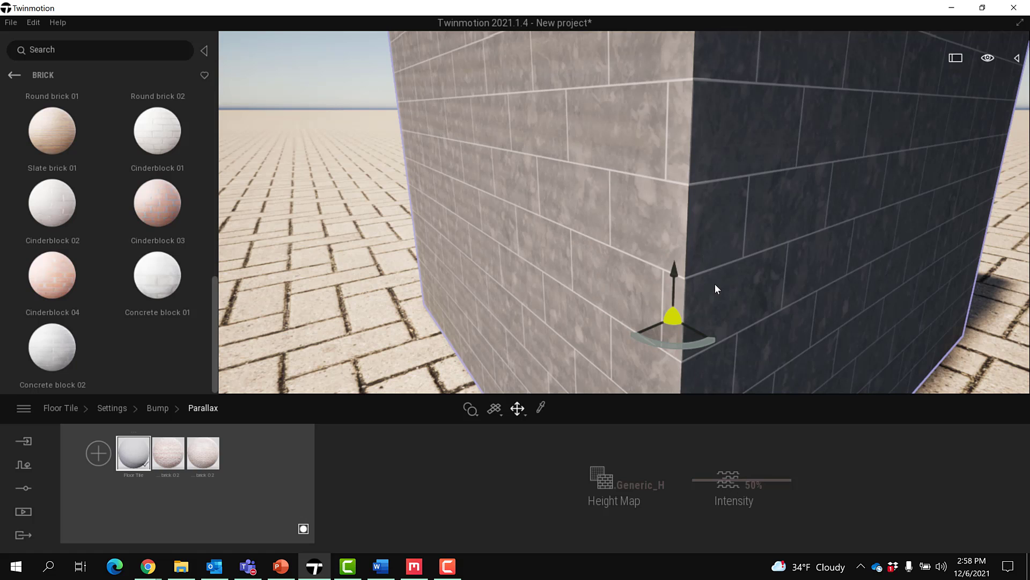
pyautogui.moveTo(622, 225); pyautogui.dragTo(648, 246, button='right')
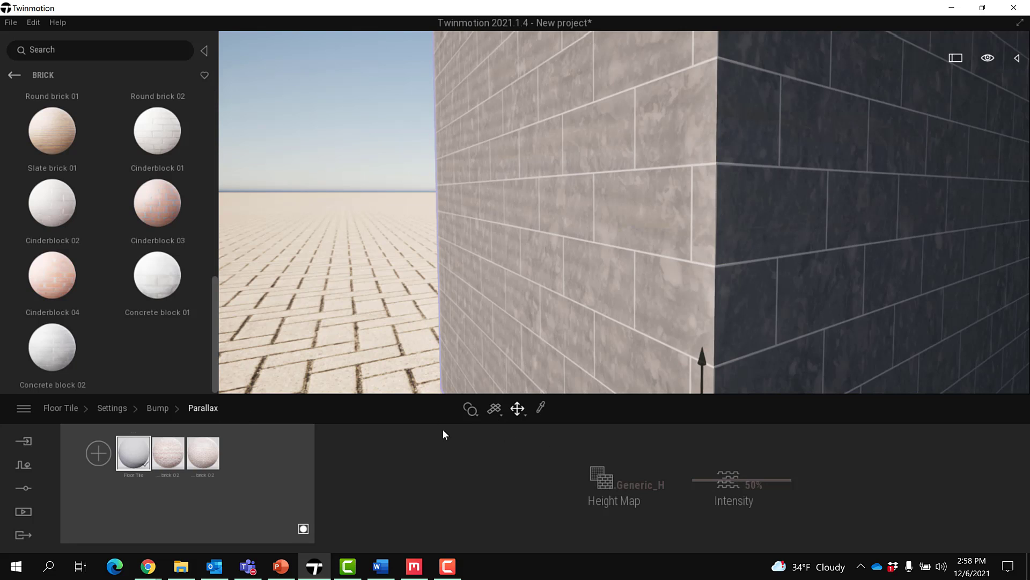
# Leave the parallax settings and set the Floor Tile material's bump to 100%
pyautogui.click(165, 409)
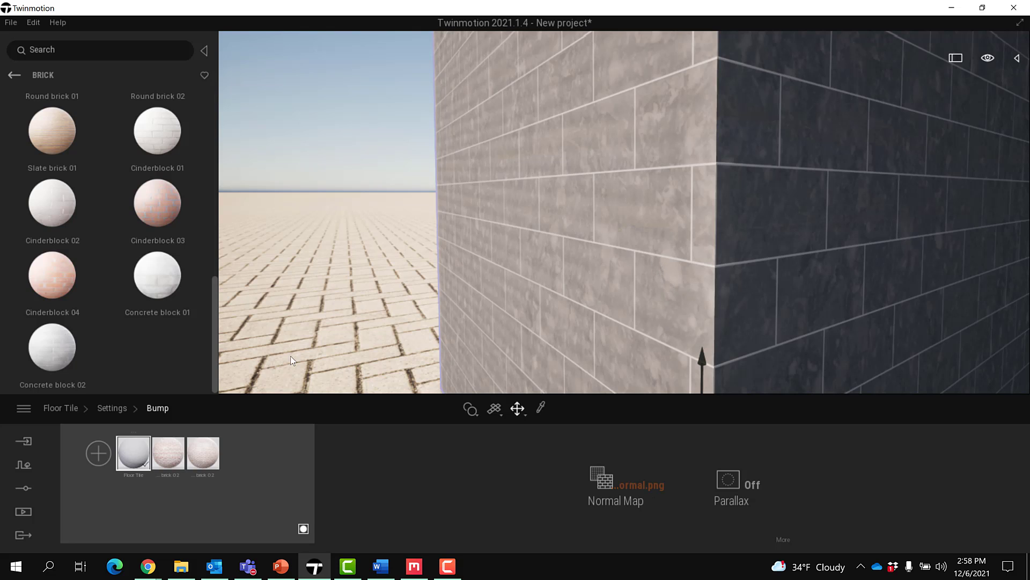
pyautogui.click(119, 411)
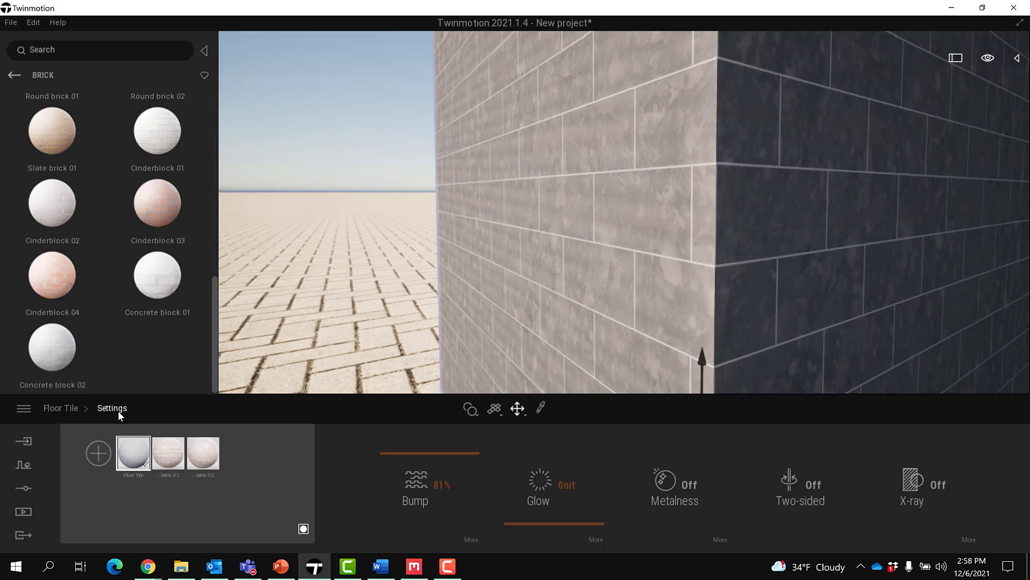
pyautogui.moveTo(414, 454); pyautogui.dragTo(412, 427)
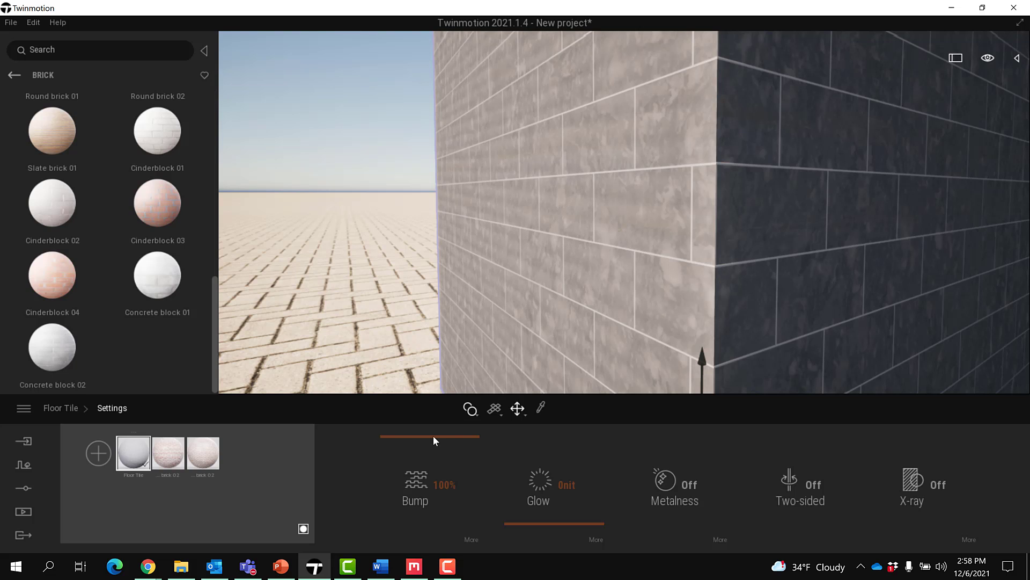
pyautogui.moveTo(427, 435); pyautogui.dragTo(416, 400)
# Raise the Floor Tile material's reflection to 71% and check the cube from a slightly different angle
pyautogui.click(72, 407)
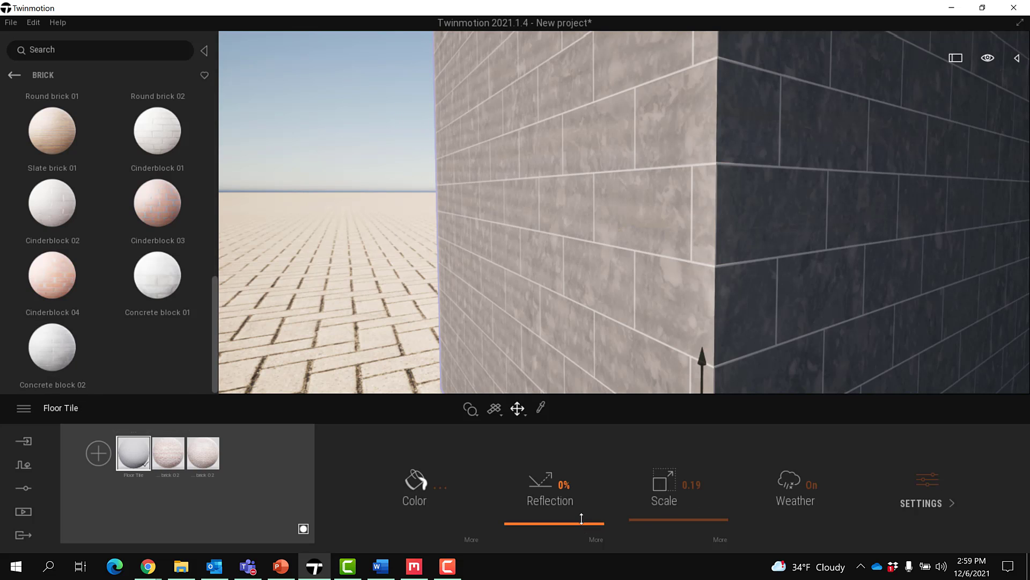
pyautogui.moveTo(582, 523); pyautogui.dragTo(571, 462)
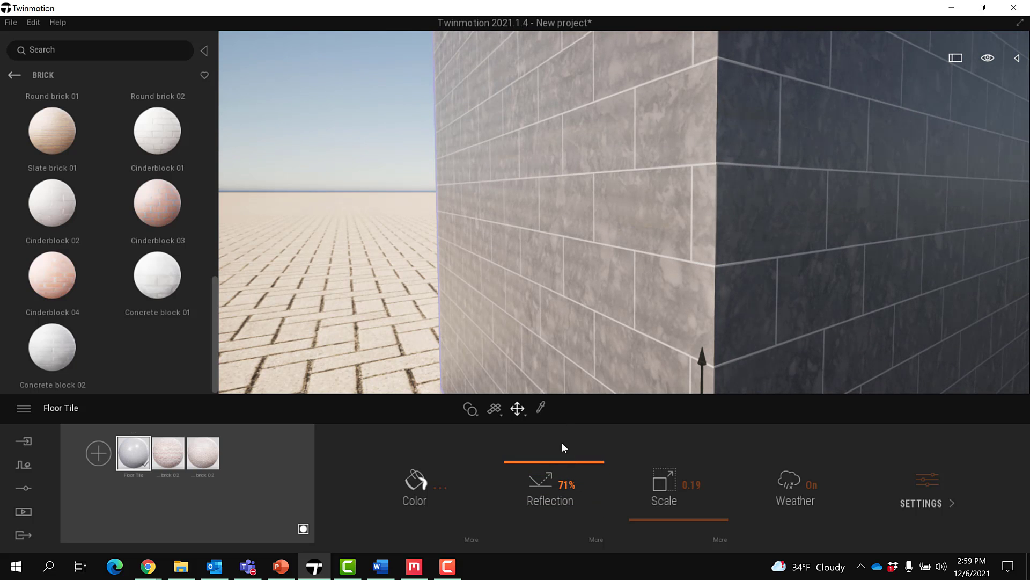
pyautogui.moveTo(552, 309); pyautogui.dragTo(532, 272, button='right')
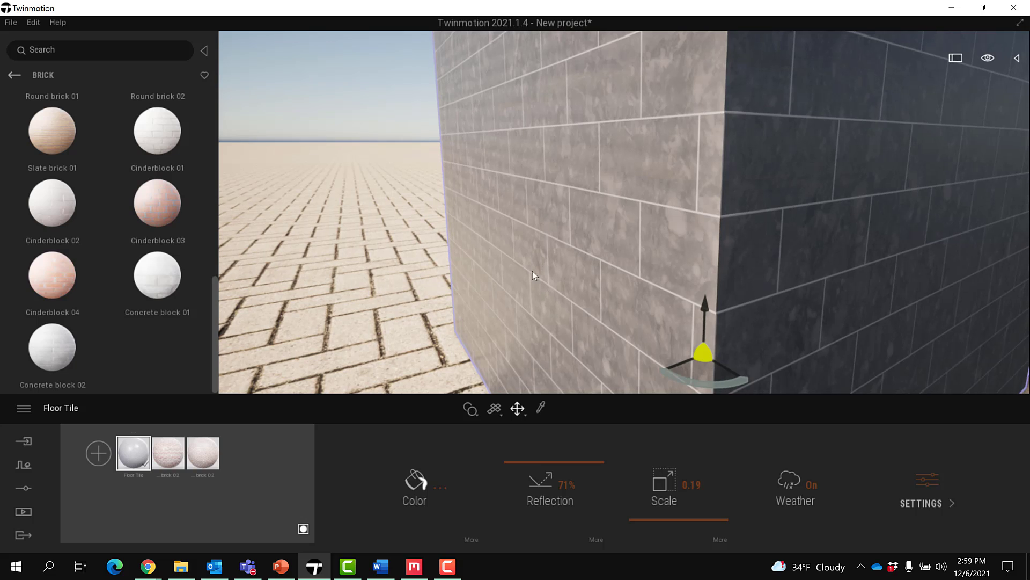
# Load Floor Tile_Roughness.png as the Floor Tile material's reflection texture and check the cube's lit face
pyautogui.click(594, 538)
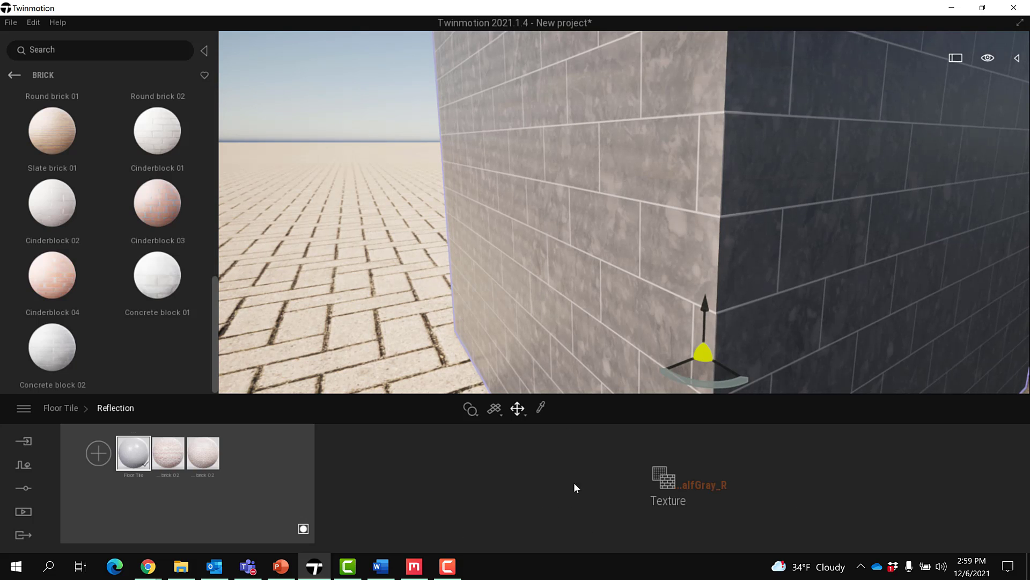
pyautogui.click(663, 483)
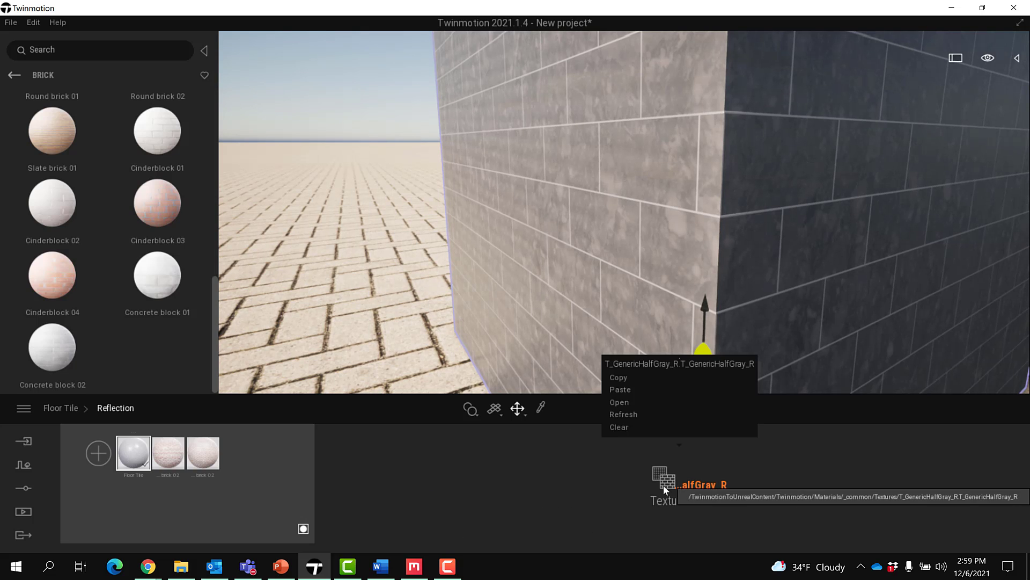
pyautogui.click(619, 403)
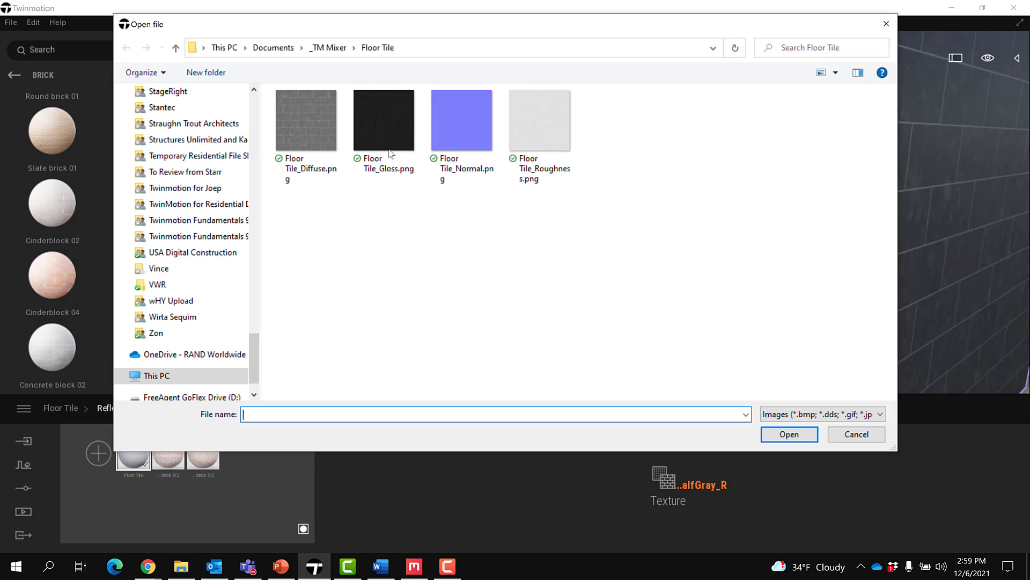
pyautogui.click(378, 112)
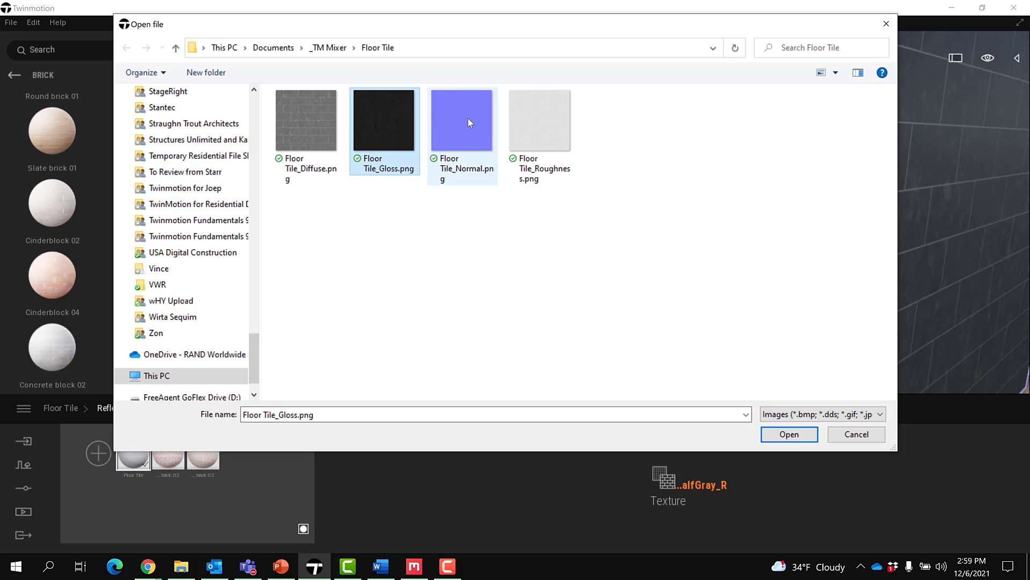
pyautogui.click(560, 122)
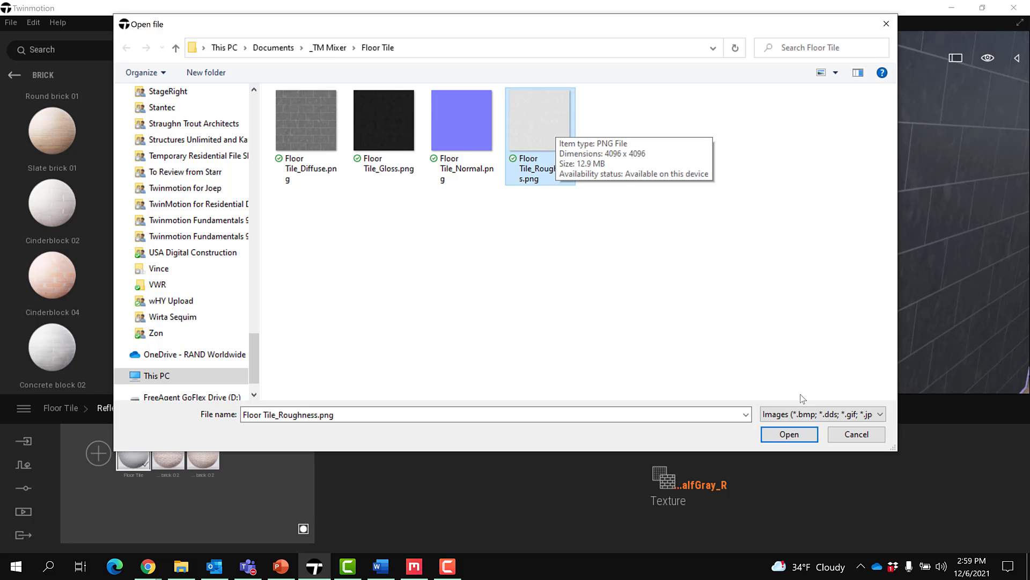
pyautogui.click(800, 432)
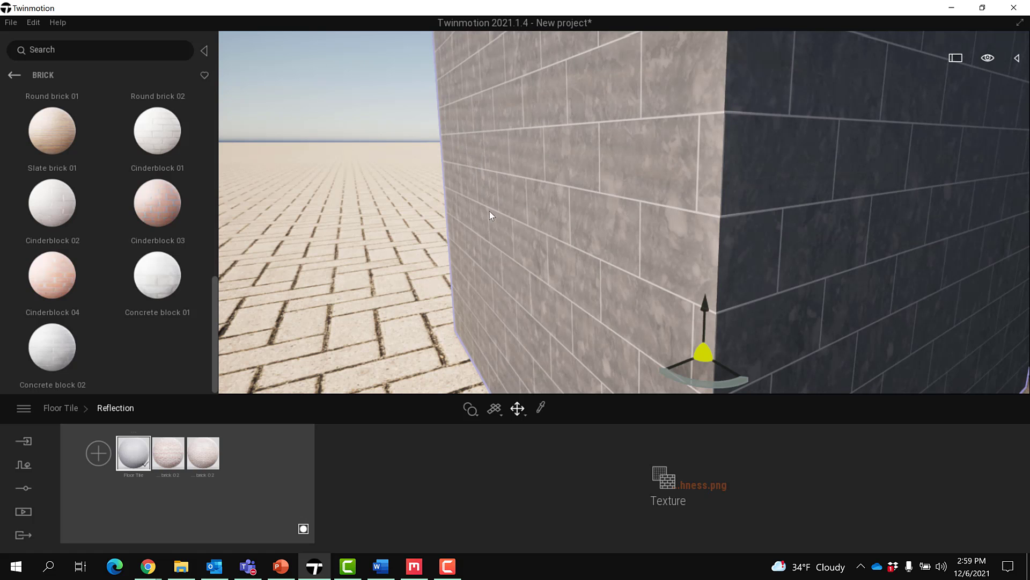
pyautogui.moveTo(490, 211); pyautogui.dragTo(504, 192, button='right')
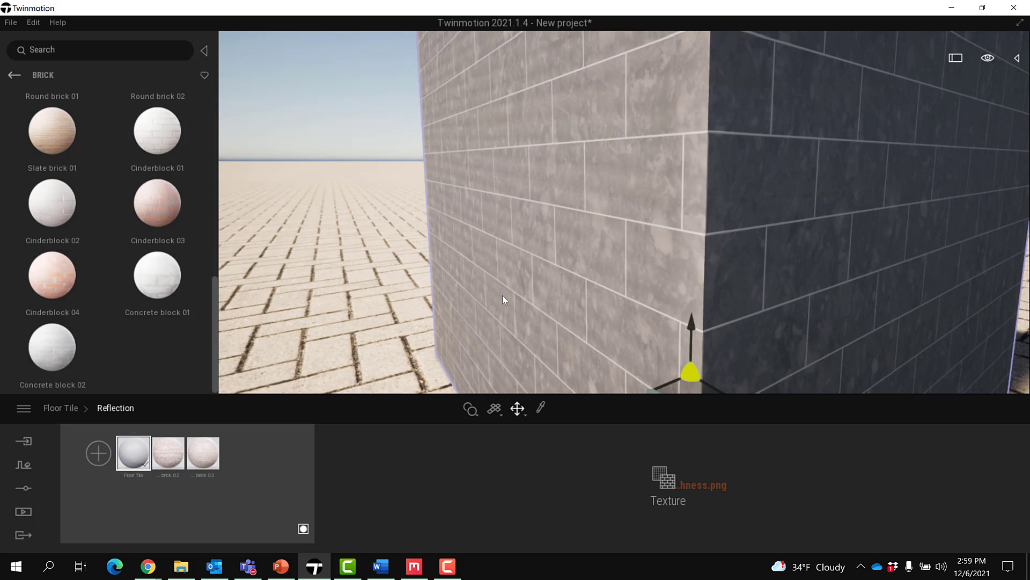
pyautogui.moveTo(502, 295); pyautogui.dragTo(522, 332, button='right')
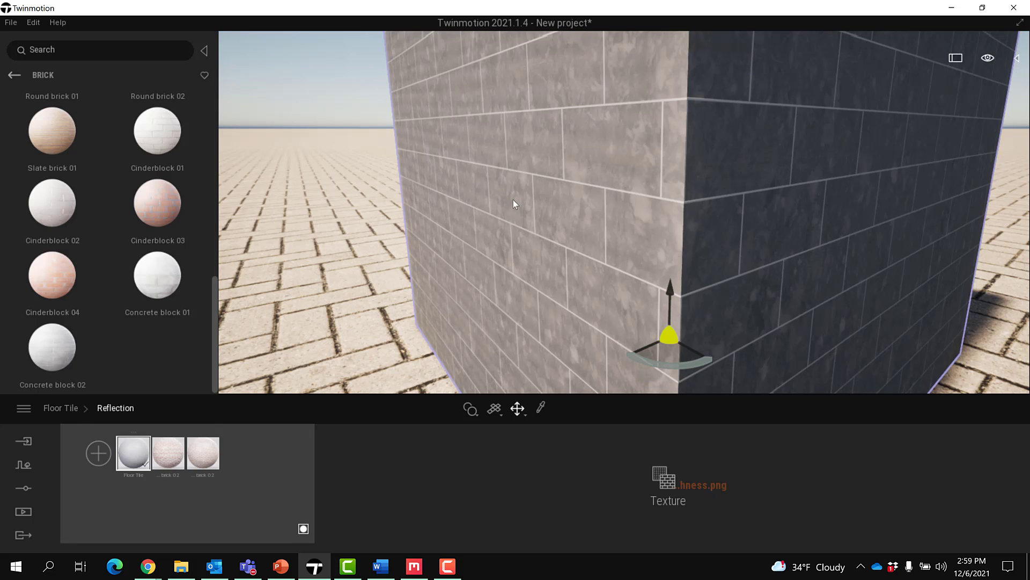
# Raise the Floor Tile material's reflection to 92% and inspect the reflections on both sides of the cube's corner
pyautogui.click(72, 406)
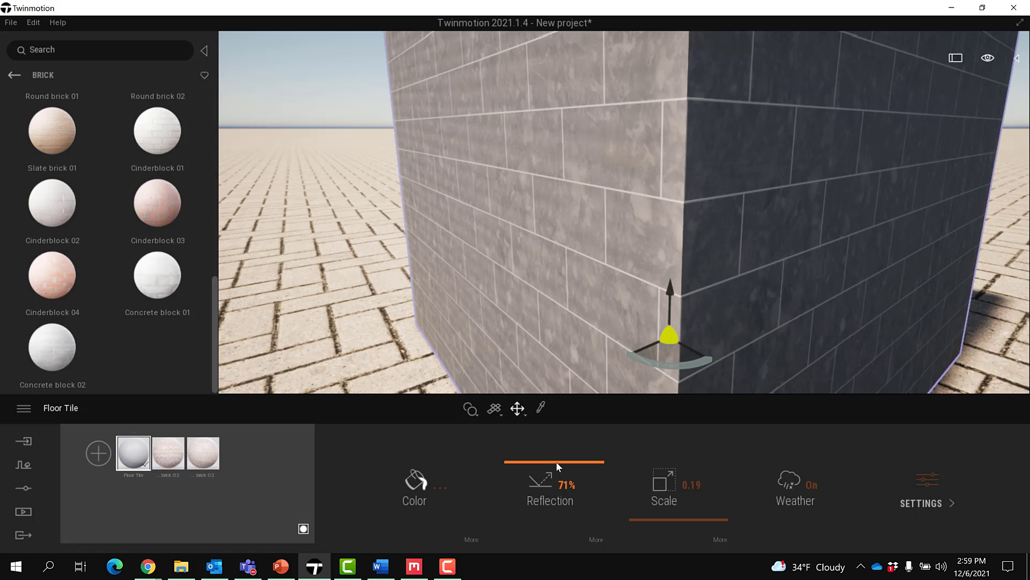
pyautogui.moveTo(556, 461); pyautogui.dragTo(560, 446)
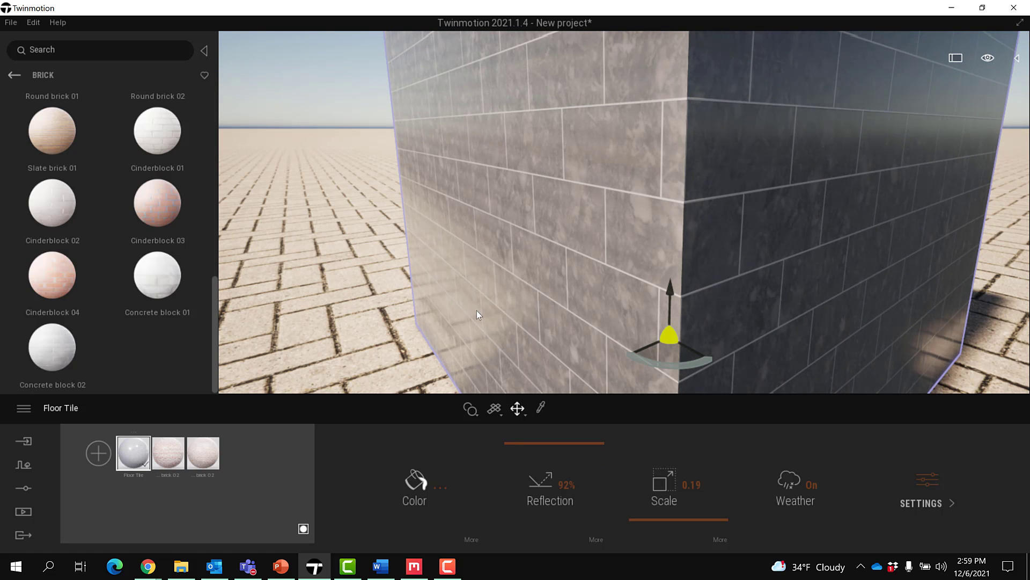
pyautogui.moveTo(477, 310); pyautogui.dragTo(494, 399, button='right')
pyautogui.moveTo(623, 242); pyautogui.dragTo(658, 255, button='right')
pyautogui.moveTo(805, 279); pyautogui.dragTo(842, 210, button='right')
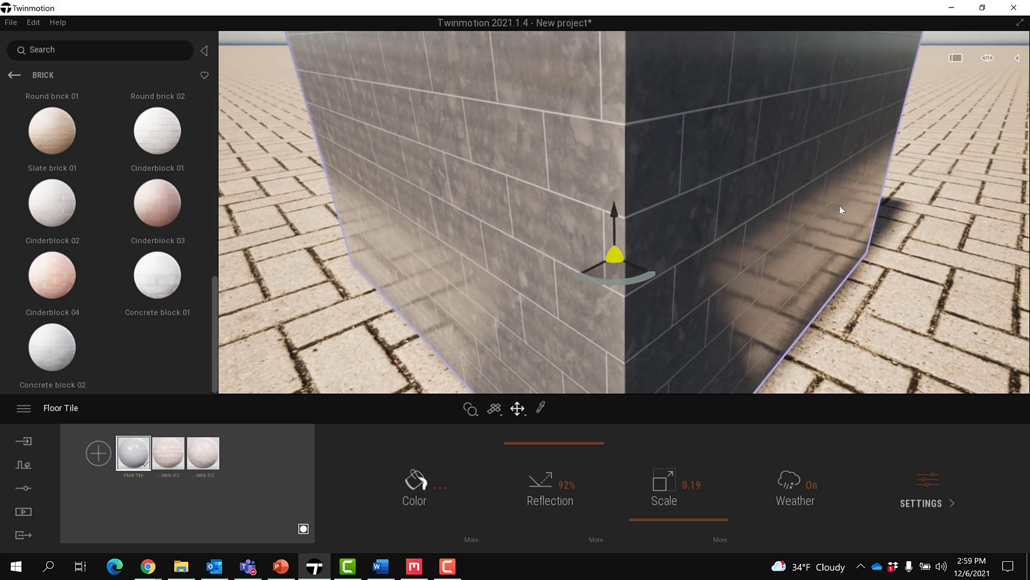
# Set the Floor Tile material's reflection to 85% and check the whole cube from farther away
pyautogui.moveTo(528, 443); pyautogui.dragTo(523, 443)
pyautogui.moveTo(624, 241); pyautogui.dragTo(634, 160, button='right')
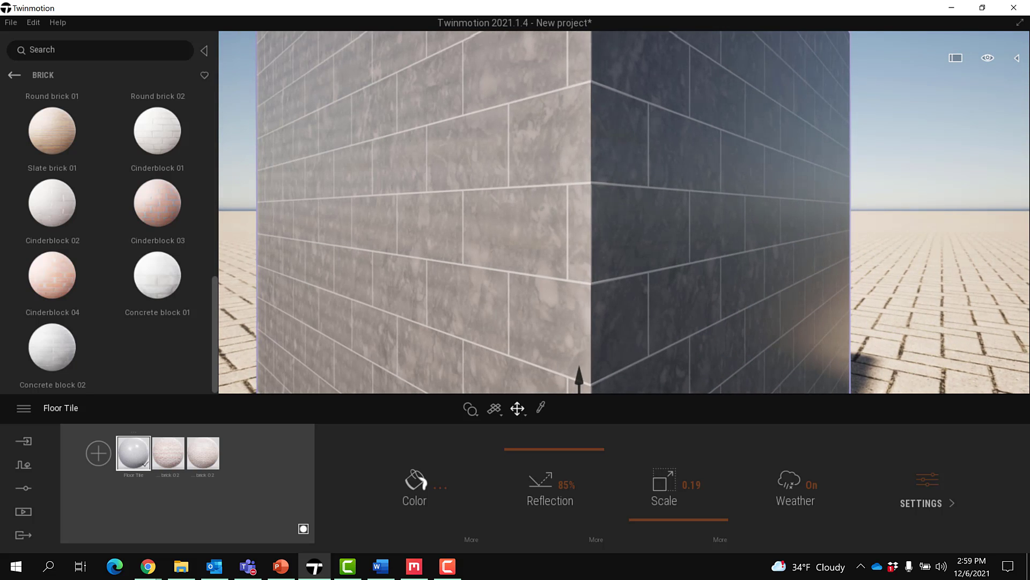
pyautogui.press('d')
pyautogui.press('s')
pyautogui.press('s')
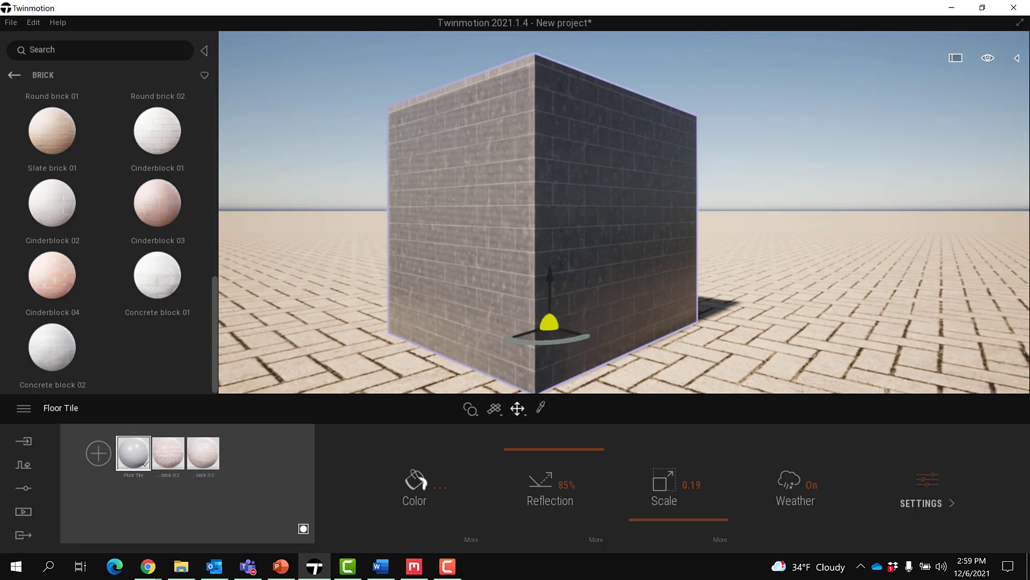
pyautogui.press('a')
pyautogui.moveTo(624, 212); pyautogui.dragTo(650, 223, button='right')
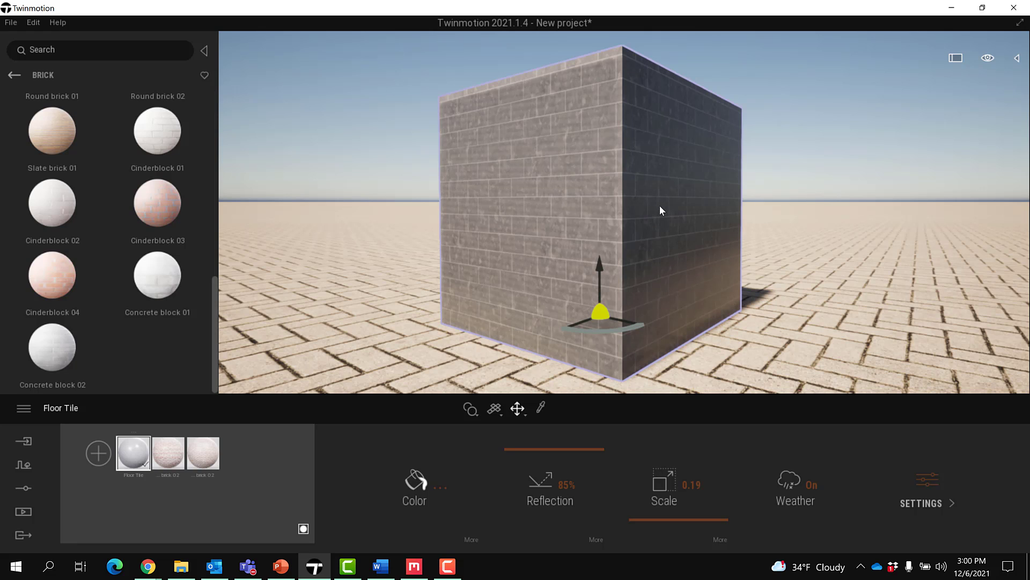
# Add the Floor Tile material to the user library and locate it there
pyautogui.rightClick(140, 451)
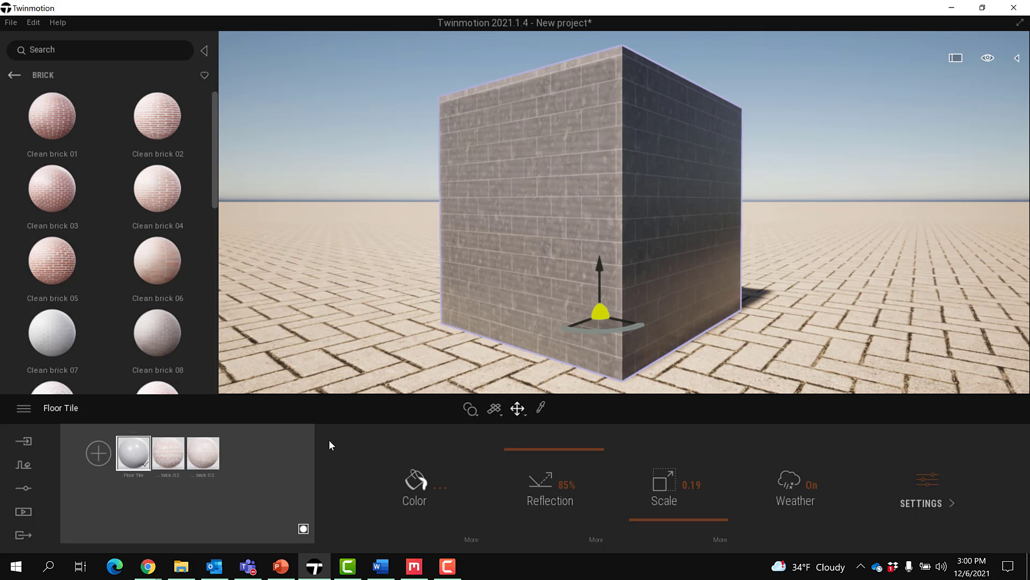
pyautogui.click(18, 75)
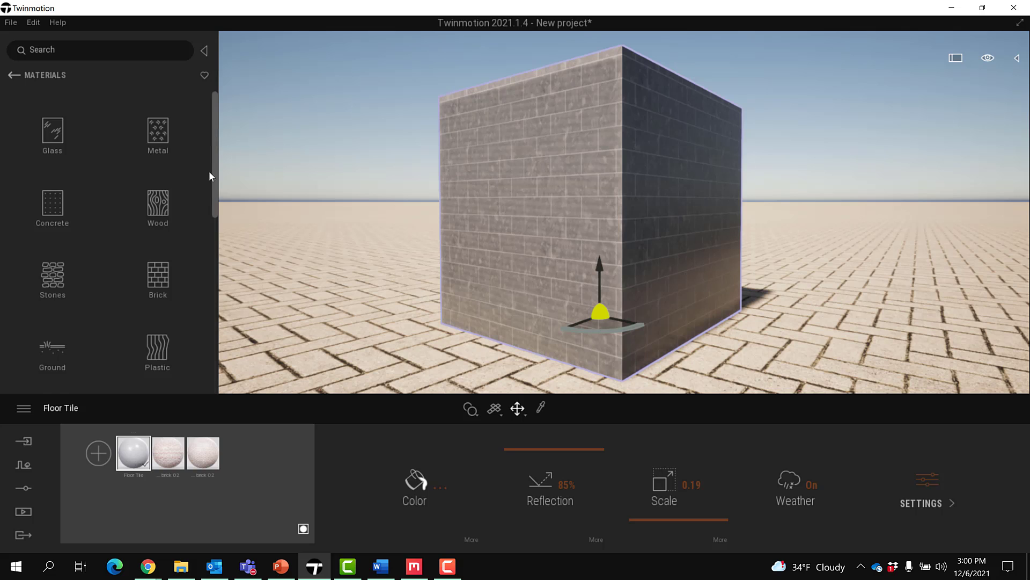
pyautogui.scroll(-5, 207, 257)
pyautogui.click(13, 75)
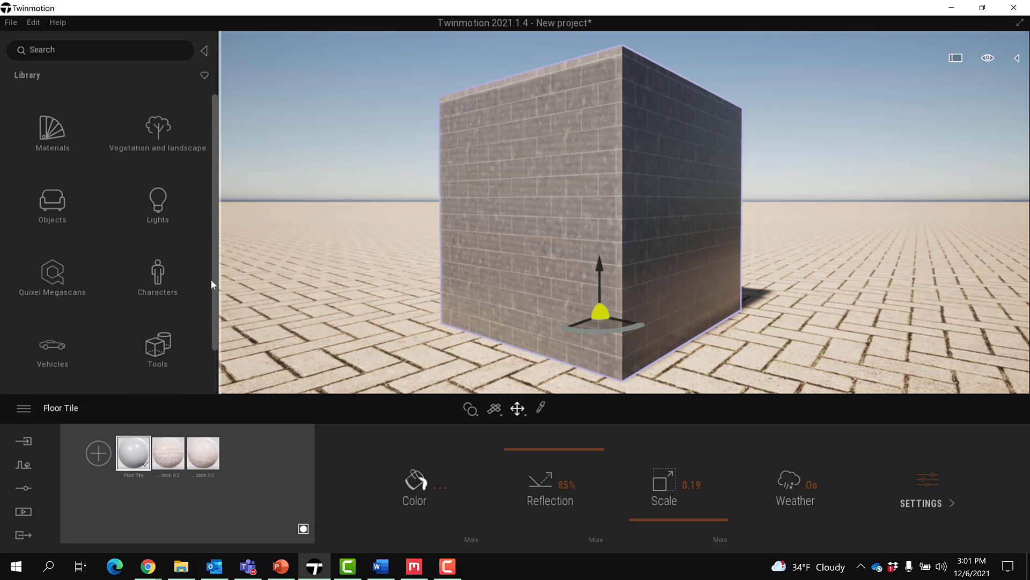
pyautogui.scroll(-2, 215, 283)
pyautogui.click(93, 368)
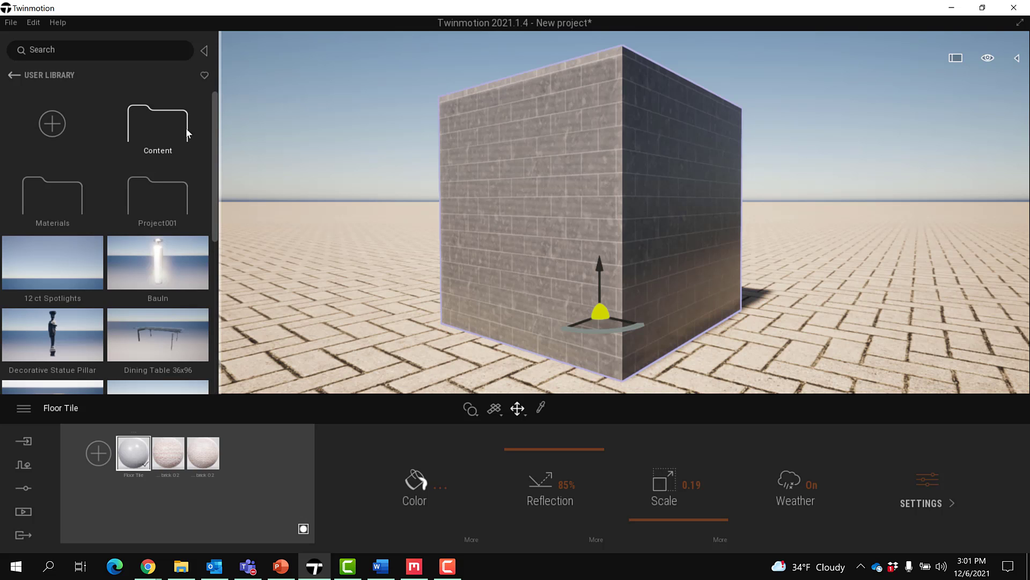
pyautogui.moveTo(215, 125); pyautogui.dragTo(206, 295)
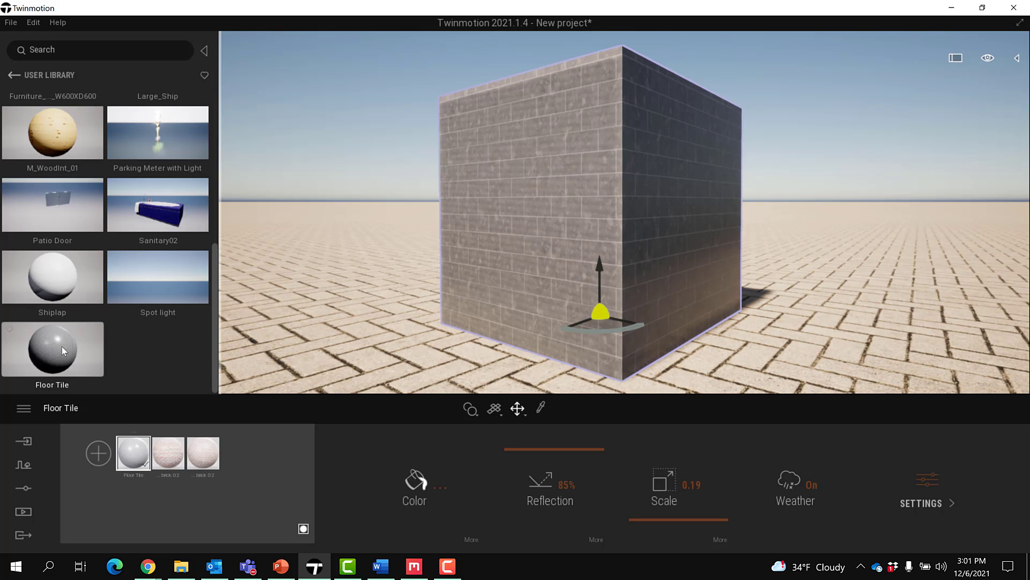
pyautogui.moveTo(62, 339); pyautogui.dragTo(337, 317)
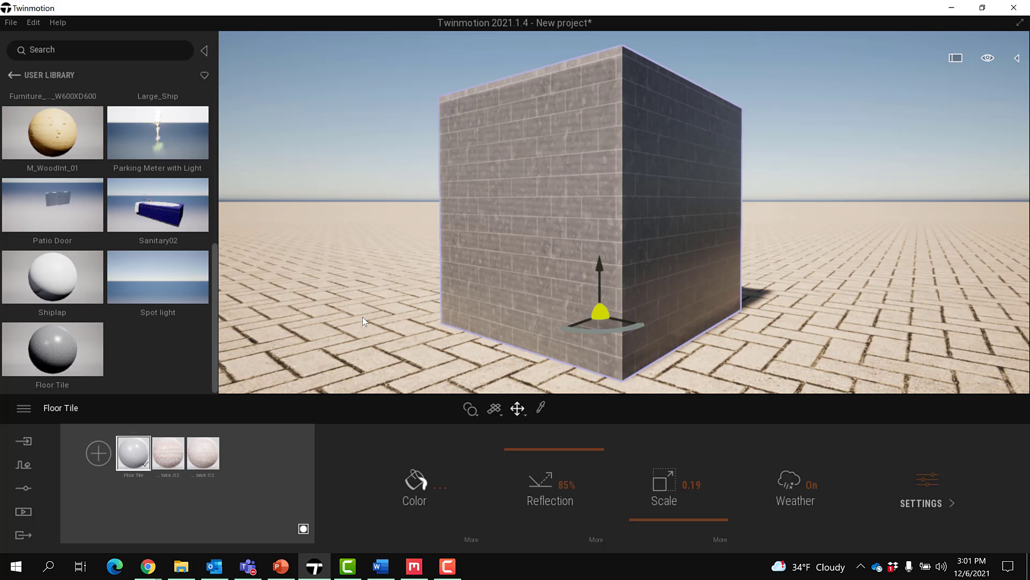
pyautogui.moveTo(361, 316); pyautogui.dragTo(361, 291, button='right')
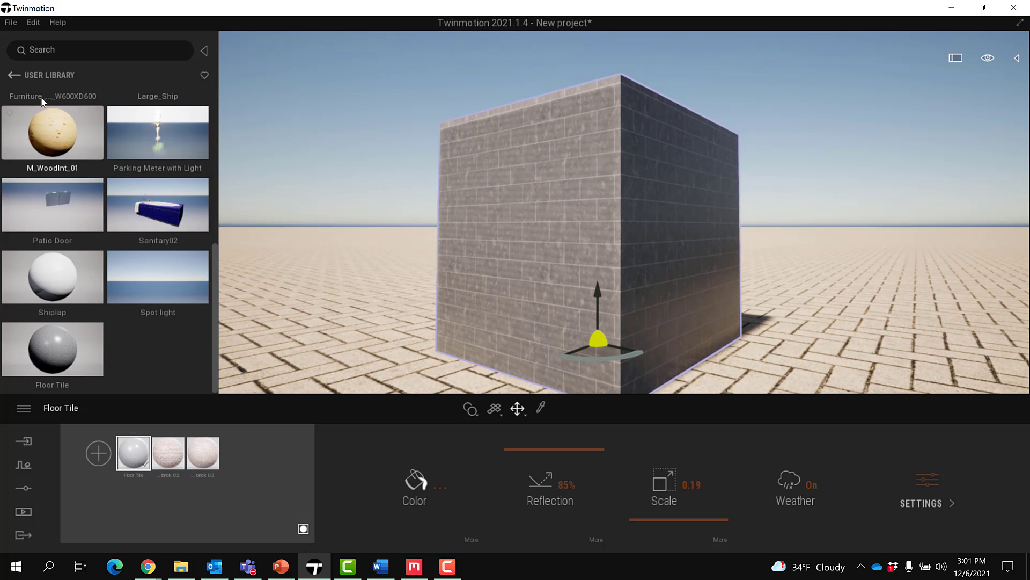
# Place a Box 1m primitive on the ground beside the tiled cube and bring both boxes into view
pyautogui.click(14, 75)
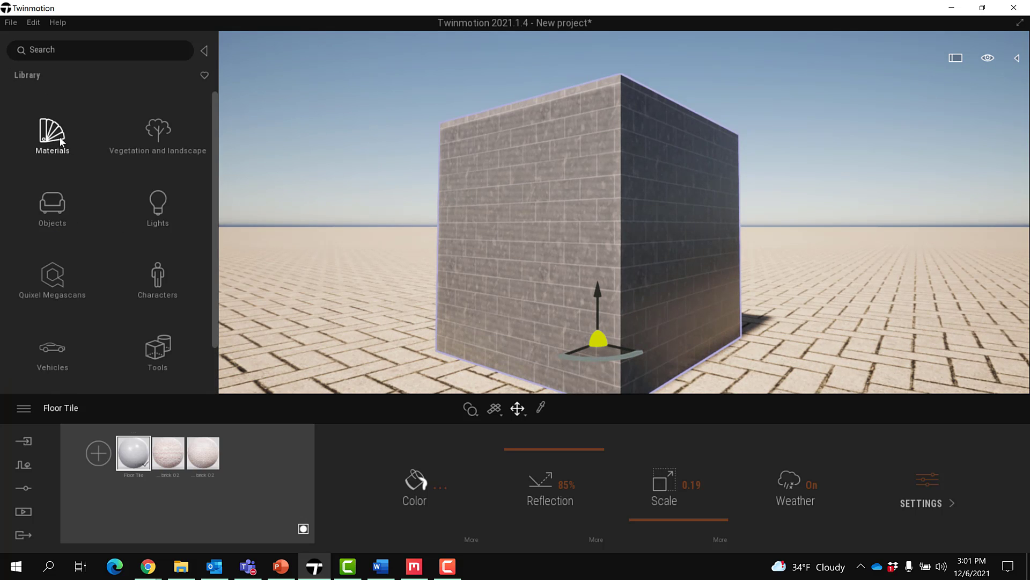
pyautogui.click(65, 212)
pyautogui.click(66, 206)
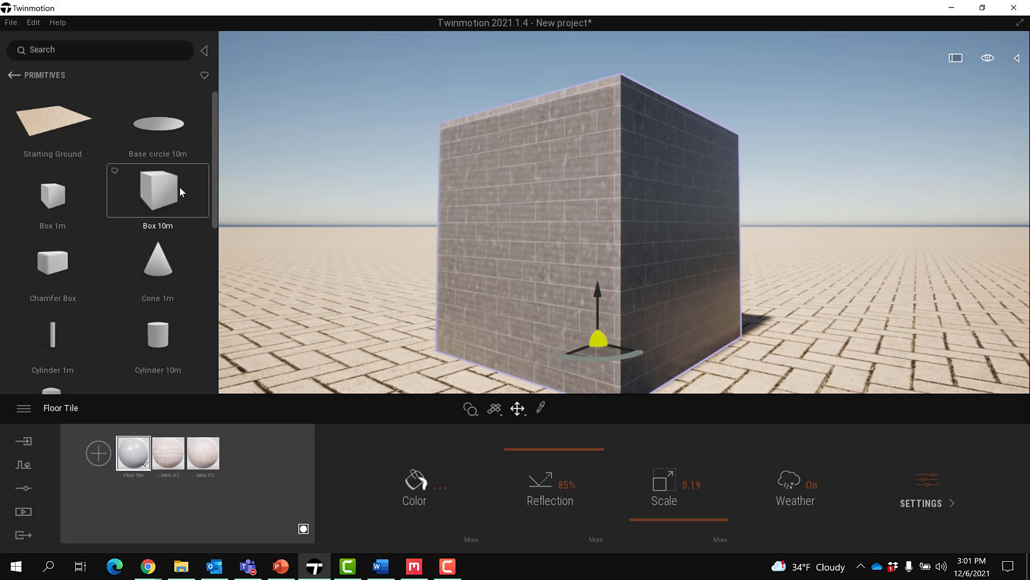
pyautogui.moveTo(63, 201); pyautogui.dragTo(274, 318)
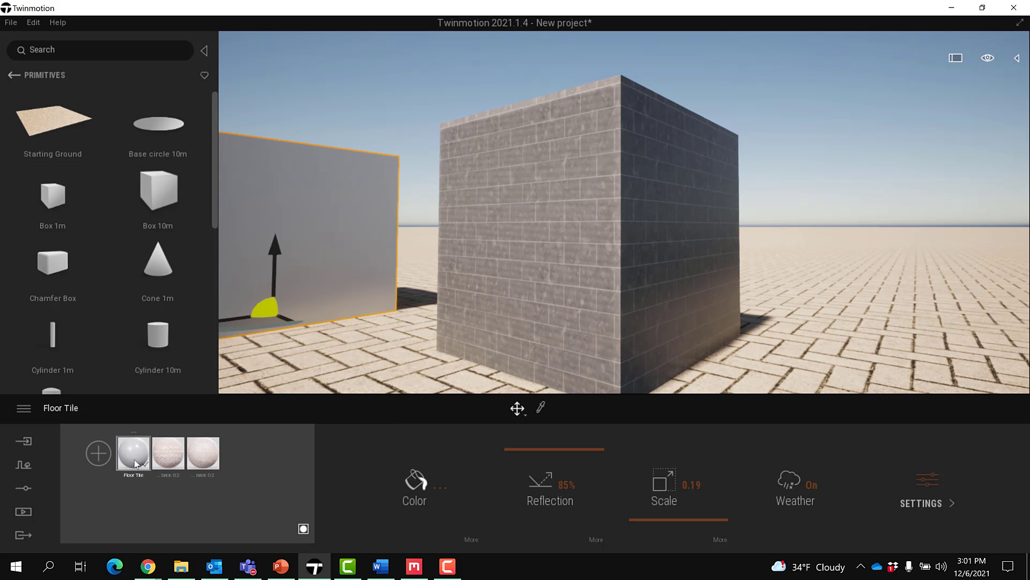
pyautogui.moveTo(408, 284); pyautogui.dragTo(329, 321, button='right')
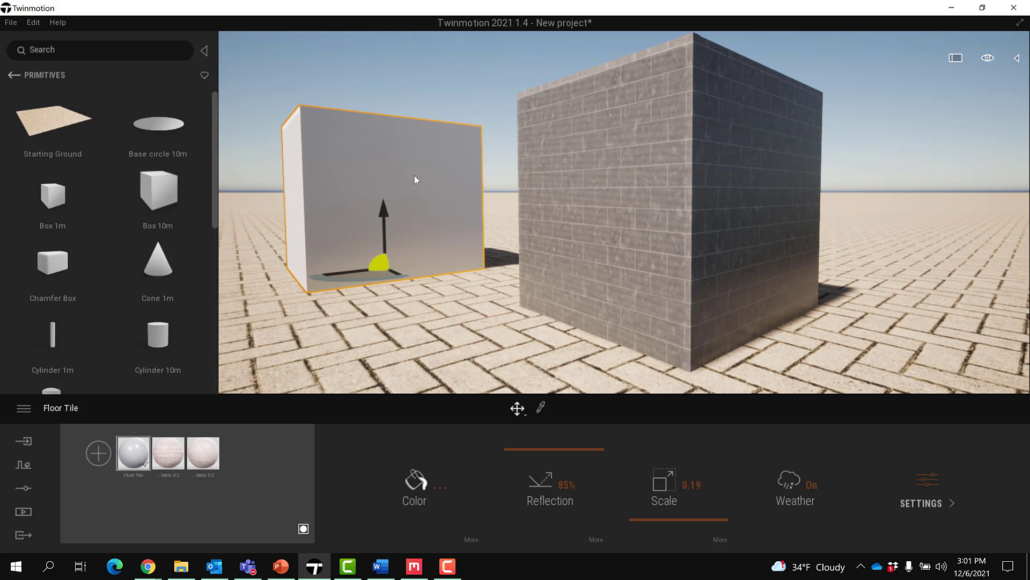
# Apply the Floor Tile material from the user library to the new box and compare both boxes from farther back
pyautogui.click(20, 76)
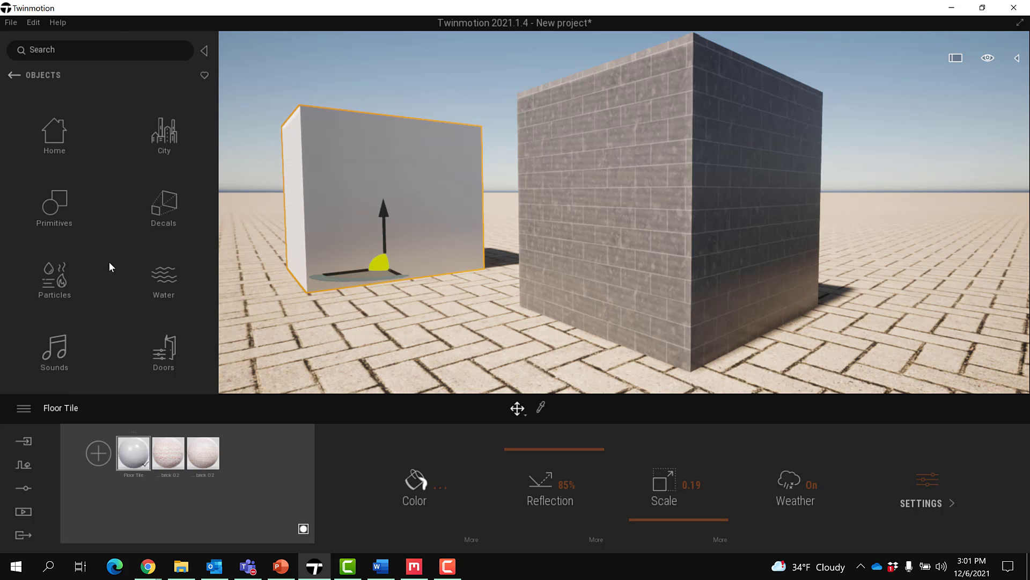
pyautogui.click(13, 78)
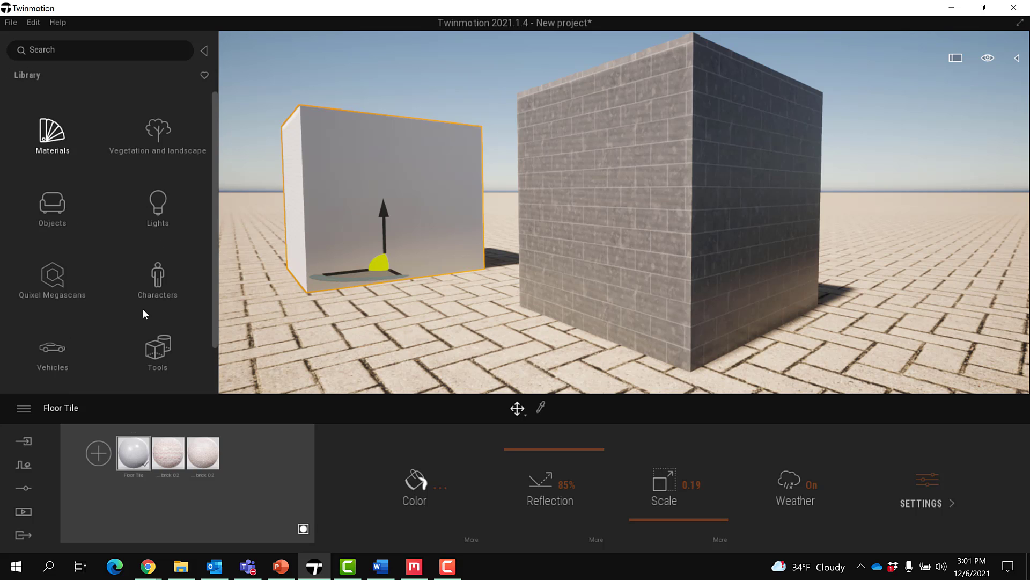
pyautogui.scroll(-2, 131, 262)
pyautogui.click(53, 367)
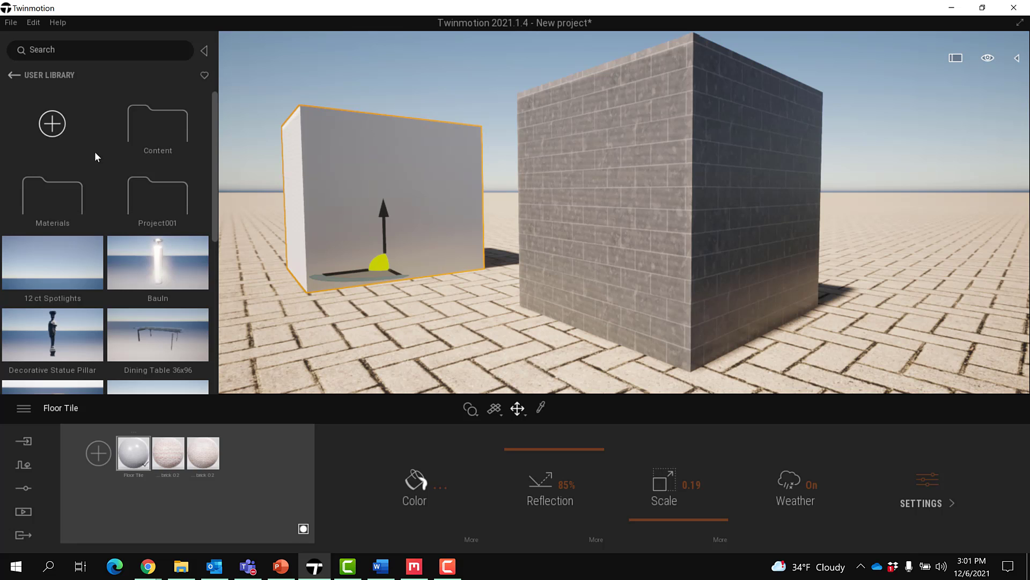
pyautogui.scroll(-5, 94, 151)
pyautogui.scroll(-1, 69, 351)
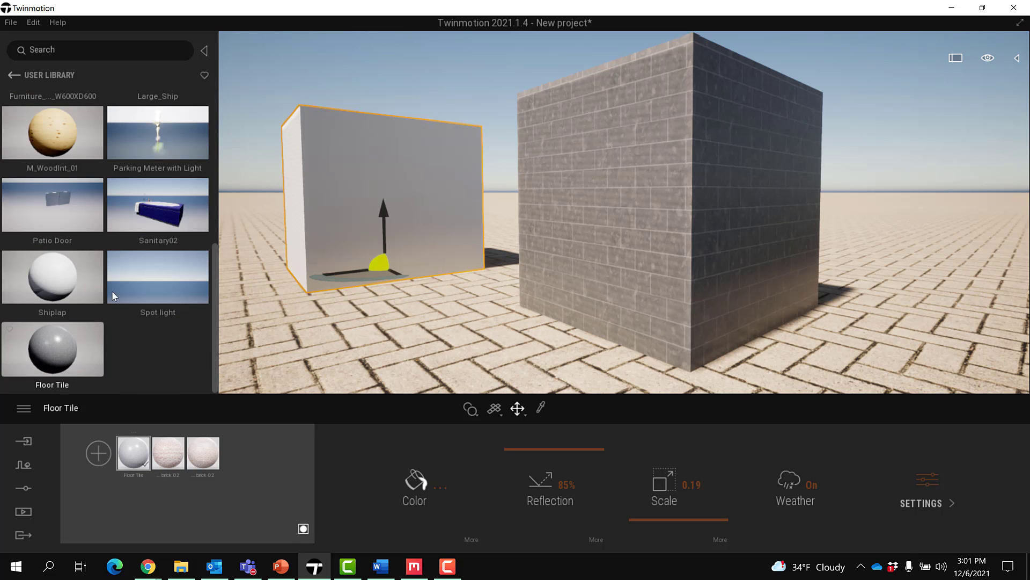
pyautogui.moveTo(113, 294); pyautogui.dragTo(366, 163)
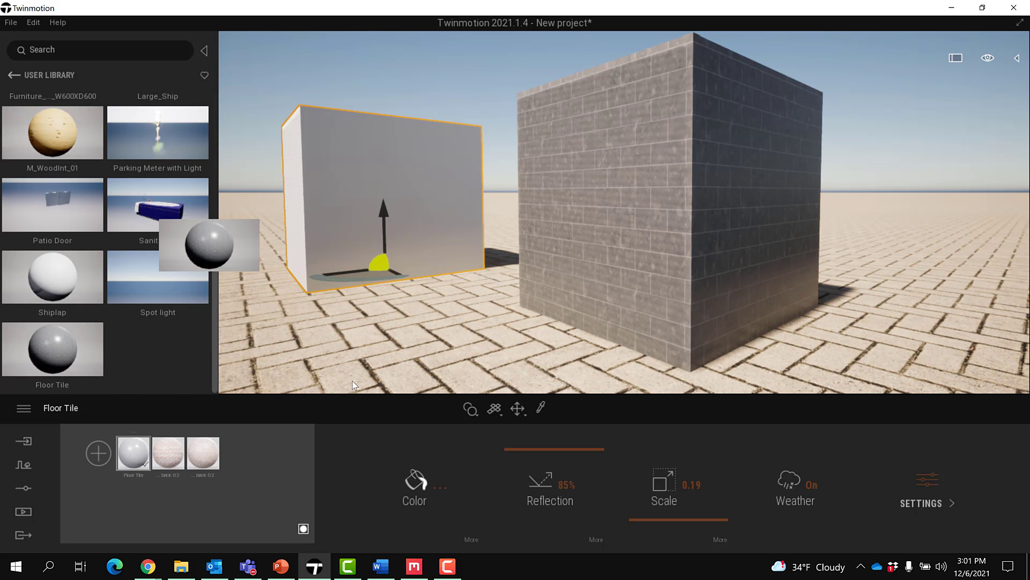
pyautogui.moveTo(365, 257); pyautogui.dragTo(365, 258)
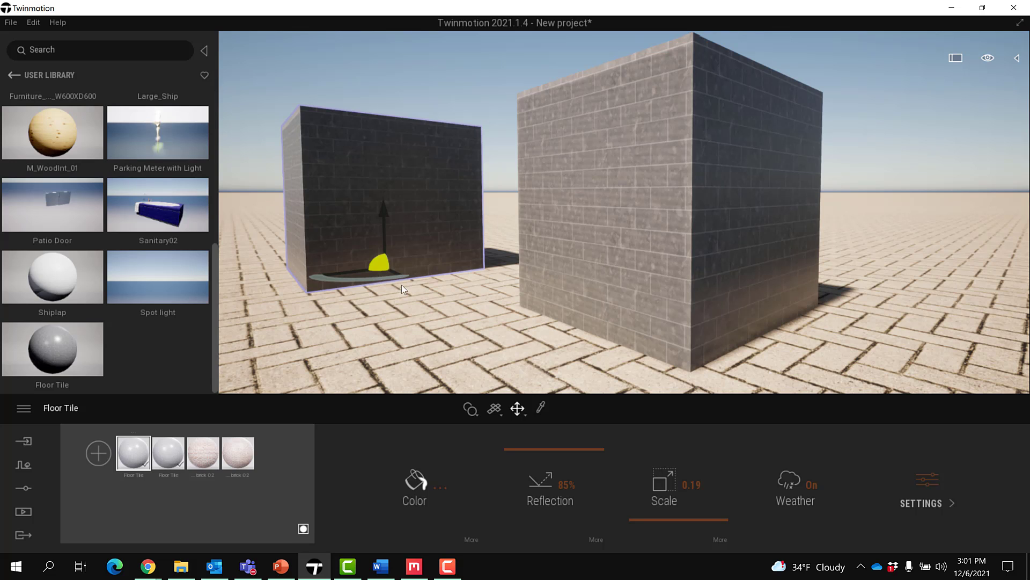
pyautogui.moveTo(401, 284); pyautogui.dragTo(423, 284, button='right')
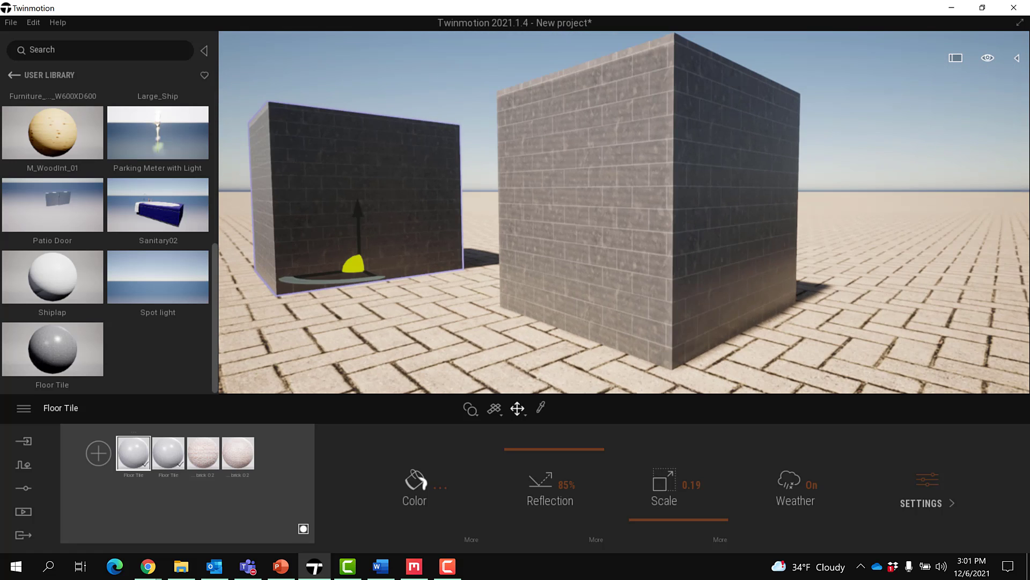
pyautogui.scroll(-5, 610, 259)
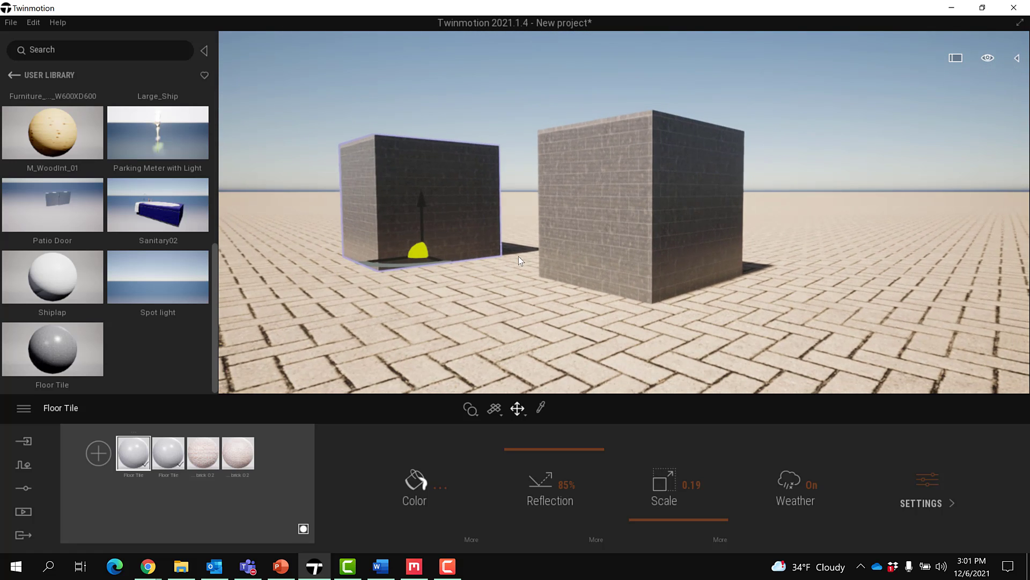
pyautogui.moveTo(523, 254); pyautogui.dragTo(536, 241, button='right')
pyautogui.moveTo(538, 277); pyautogui.dragTo(539, 280, button='right')
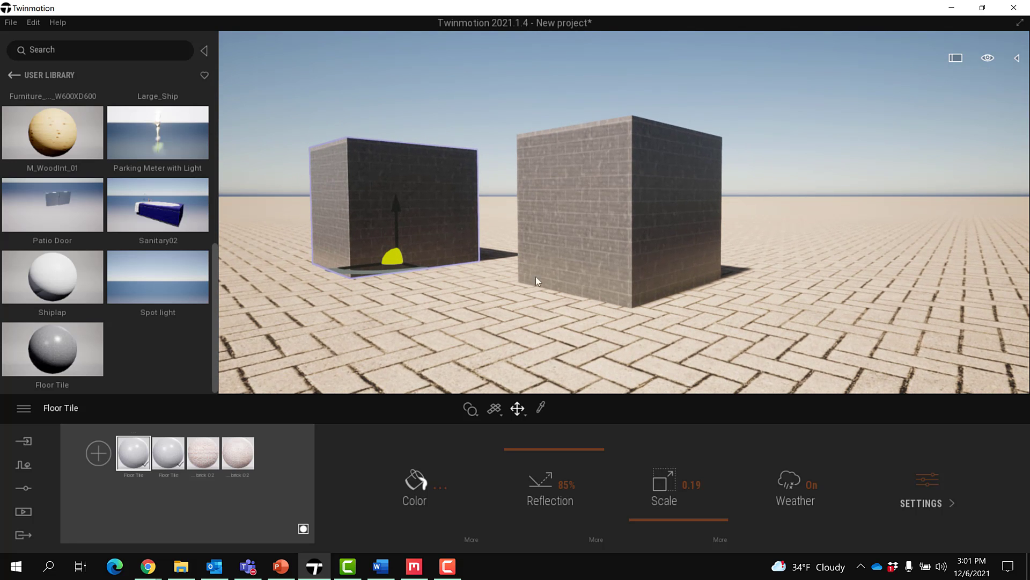
# Switch to Quixel Mixer and look over the Floor Tile surface from a different angle
pyautogui.click(414, 566)
pyautogui.moveTo(423, 421); pyautogui.dragTo(449, 395)
pyautogui.scroll(-3, 436, 384)
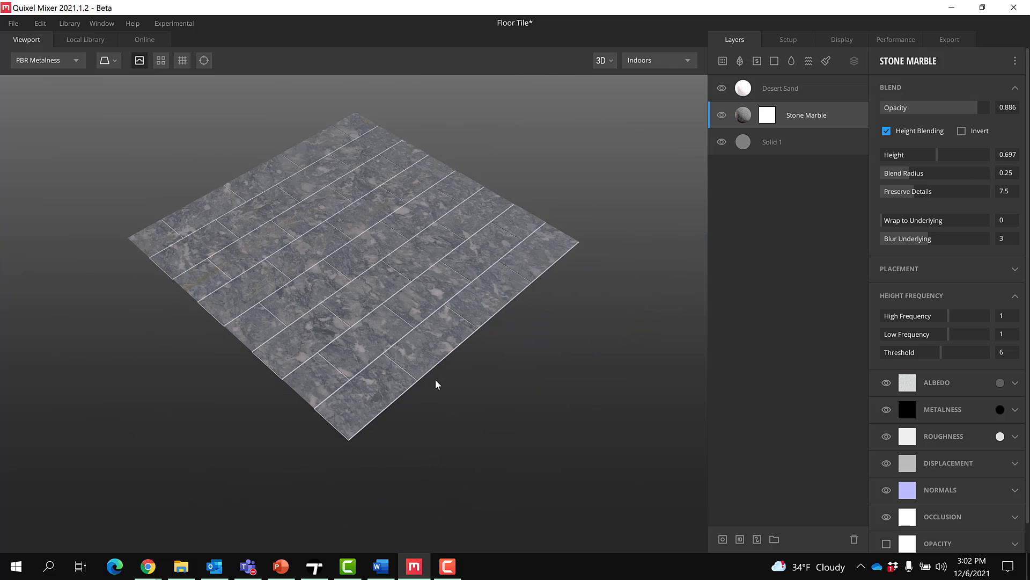
# Browse the sample mixes and try to open Damaged Painted Concrete, choosing to save the Floor Tile changes first
pyautogui.scroll(3, 421, 338)
pyautogui.scroll(1, 402, 370)
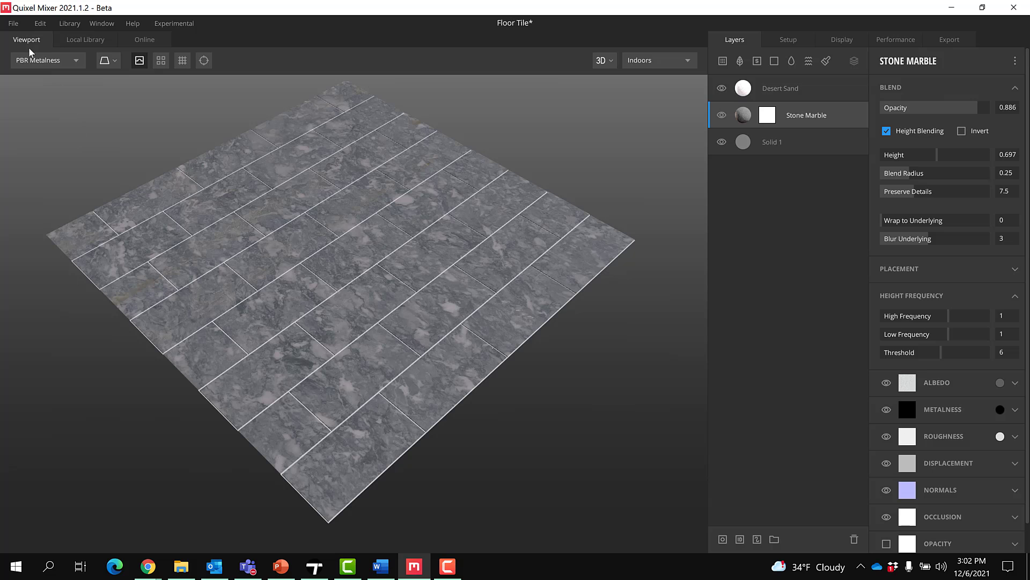
pyautogui.click(15, 24)
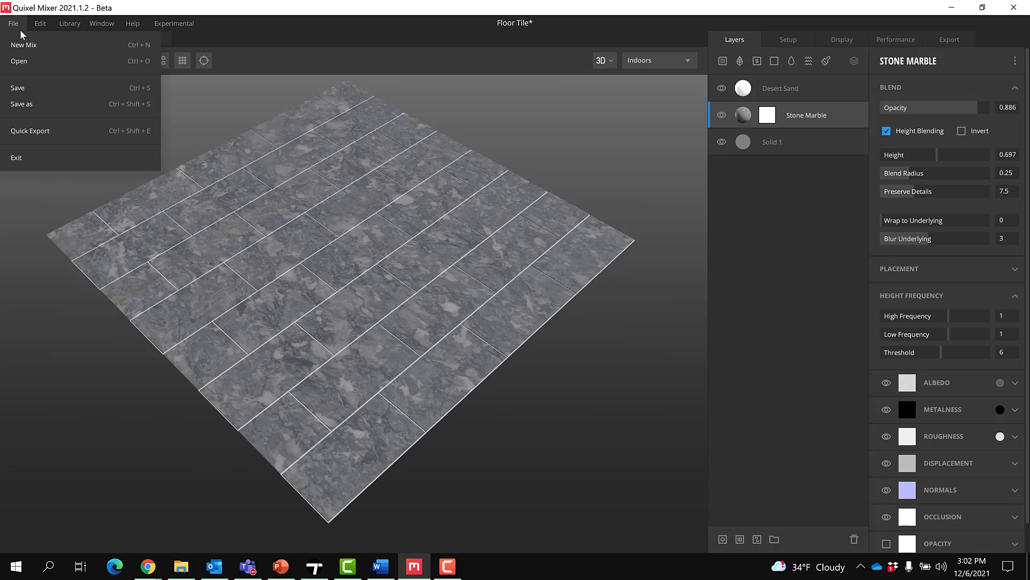
pyautogui.click(19, 61)
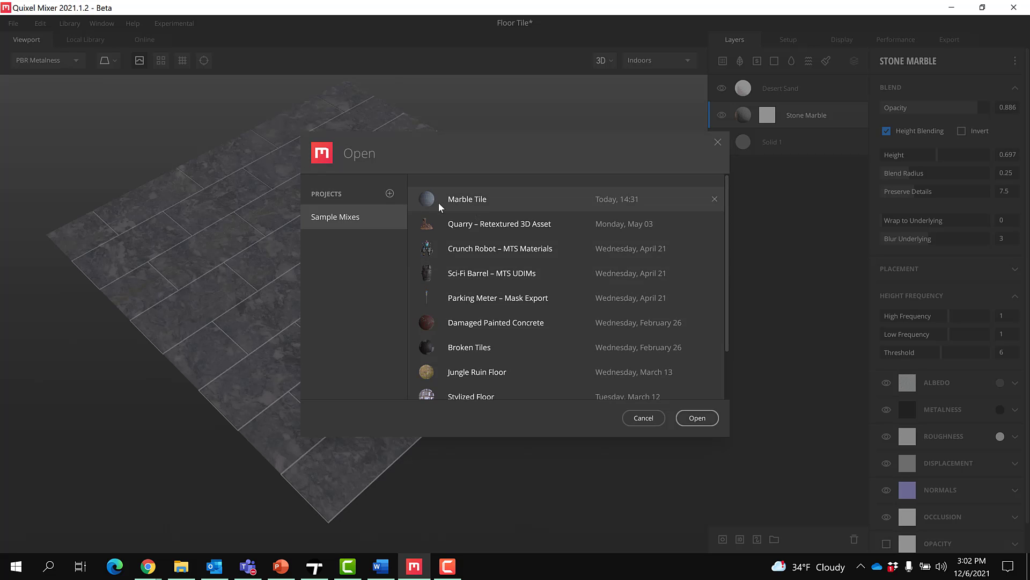
pyautogui.scroll(-2, 513, 228)
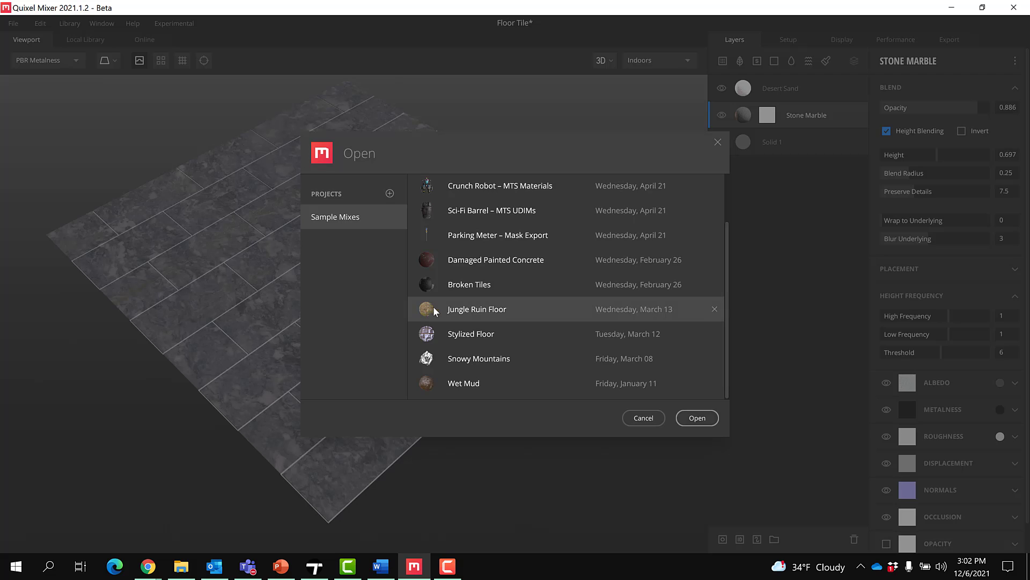
pyautogui.click(428, 258)
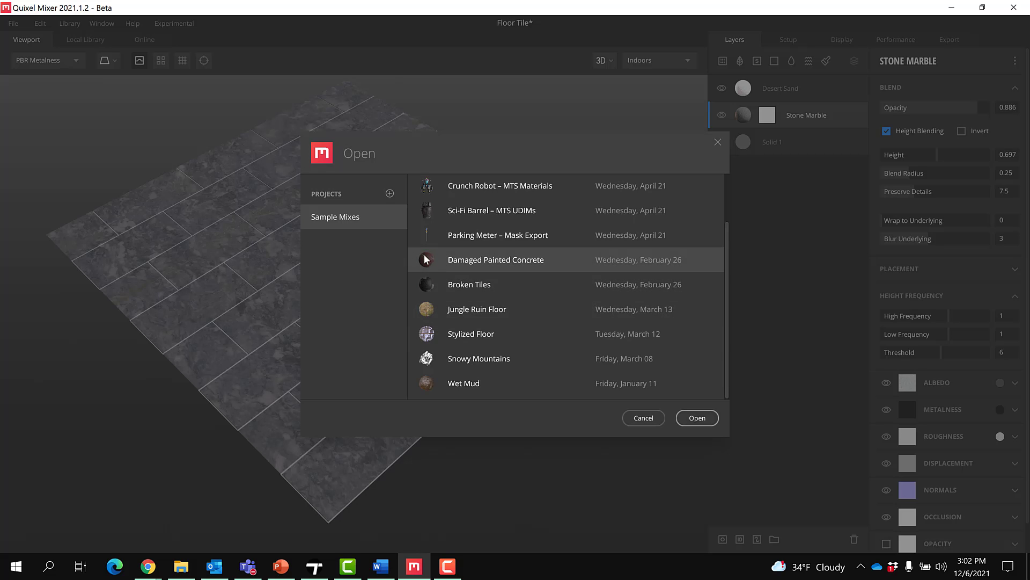
pyautogui.click(696, 419)
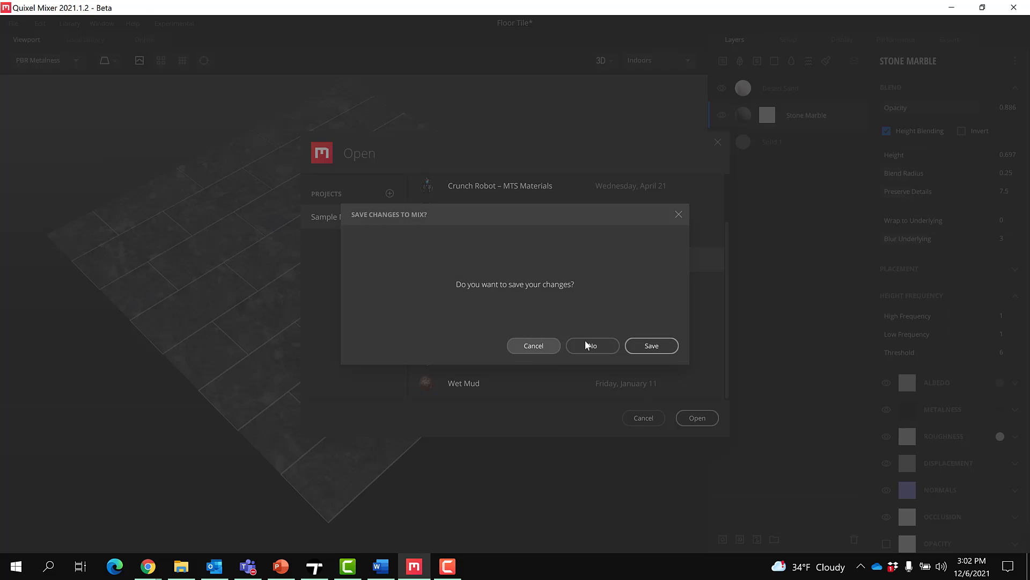
pyautogui.click(660, 345)
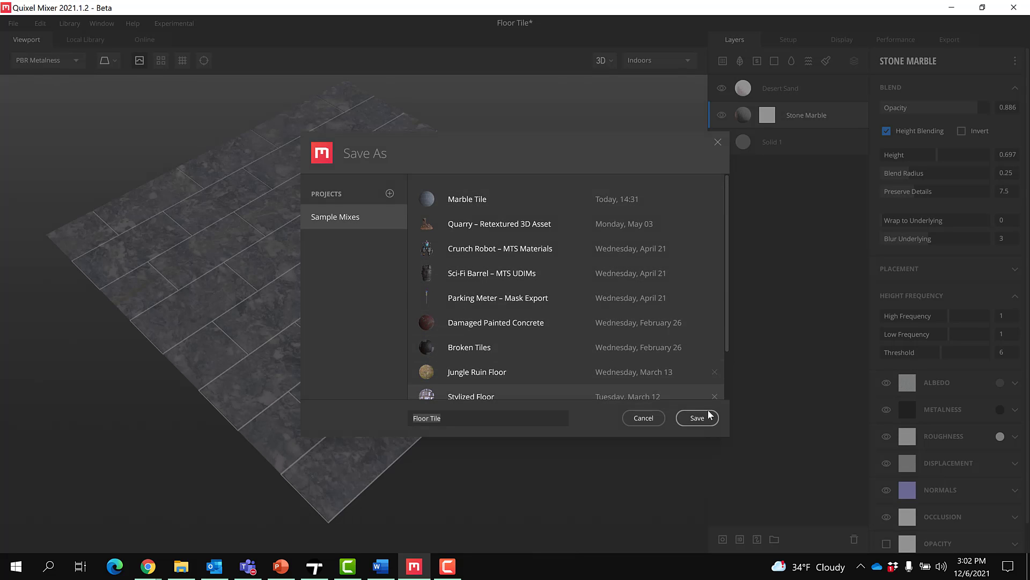
pyautogui.click(435, 323)
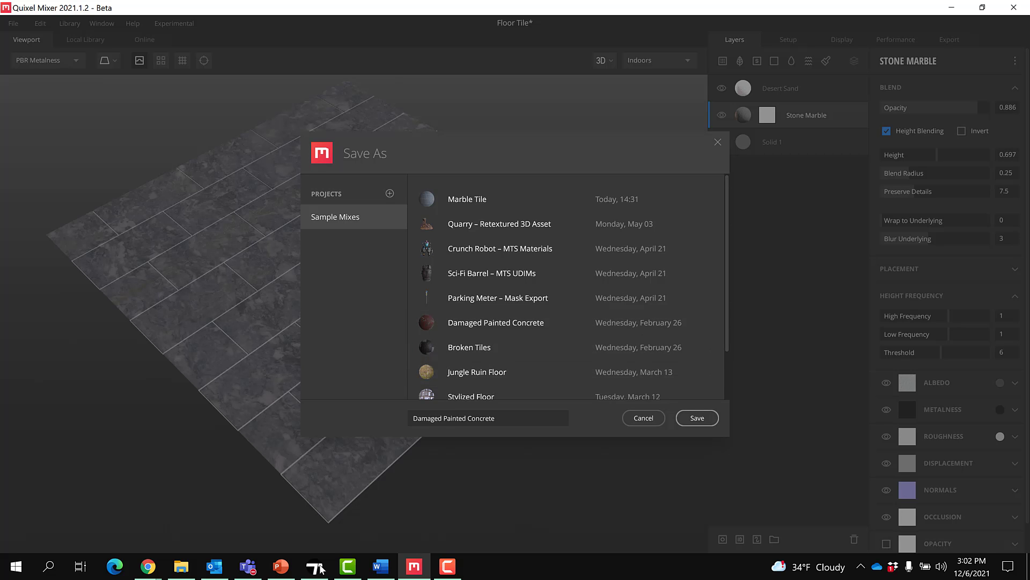
# Switch to the TM_Quixel Mixer.pptx presentation in PowerPoint and present its closing Thank You slide as a full-screen slide show
pyautogui.click(286, 572)
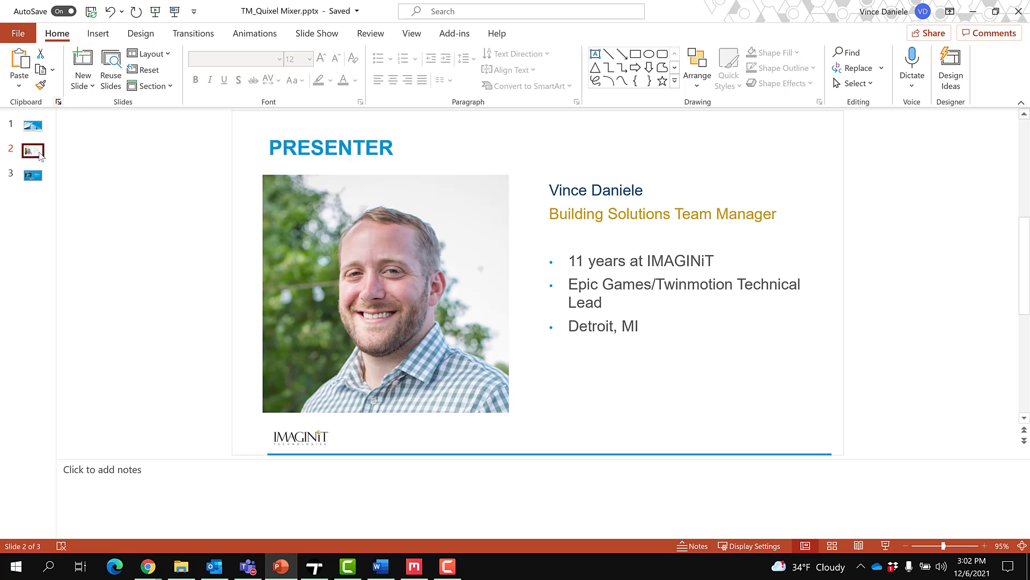
pyautogui.click(32, 175)
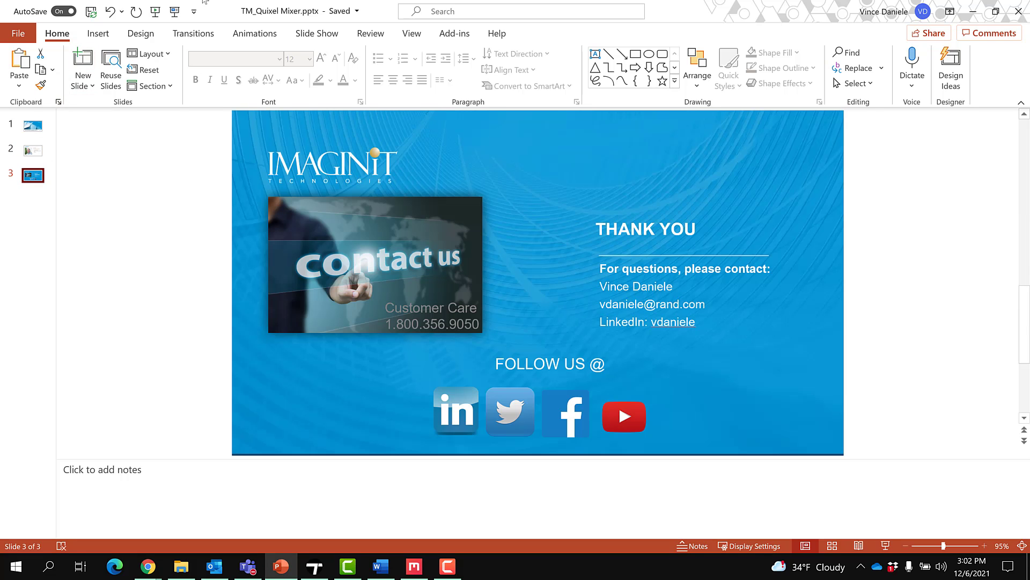
pyautogui.click(175, 10)
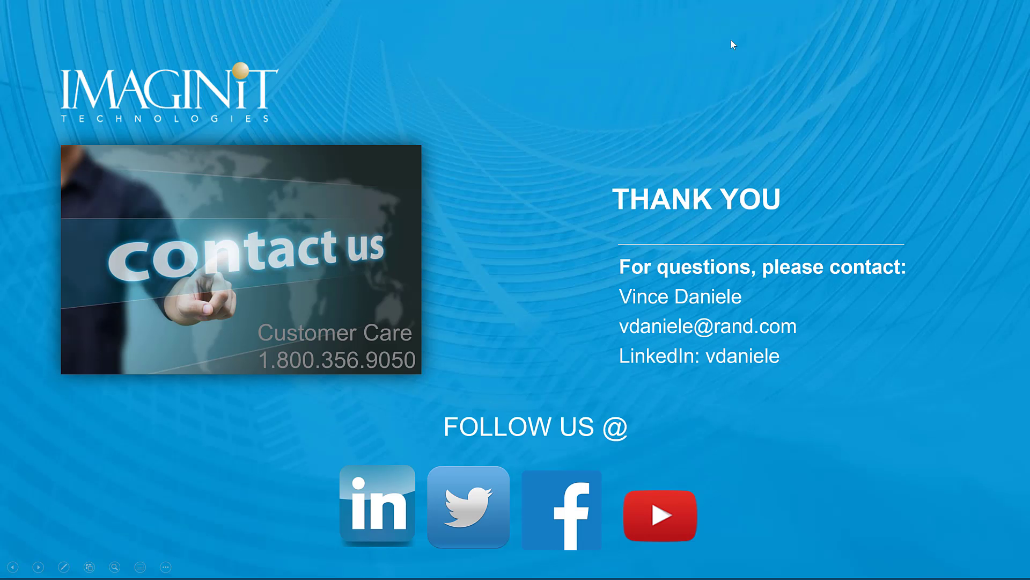